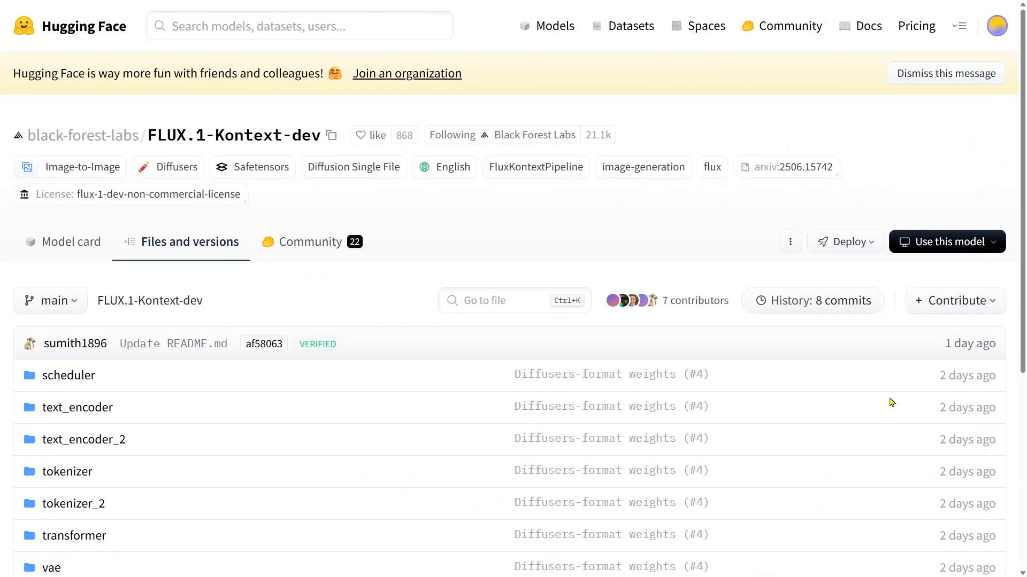
Examine the FLUX.1-Kontext-dev repository file list and the size of the main safetensors model.
scroll(891, 402, "down", 5)
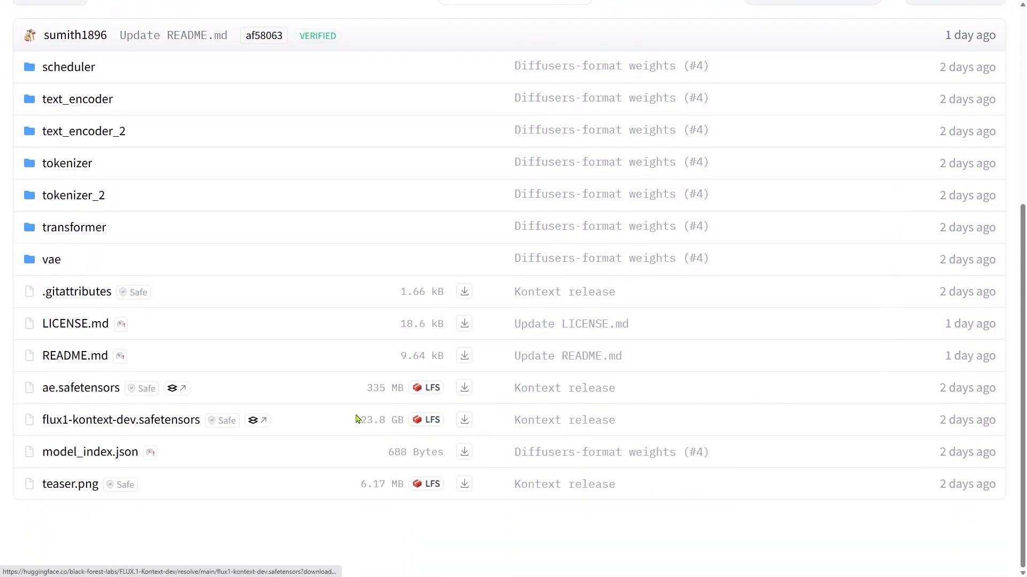
left_click_drag(356, 418, 404, 419)
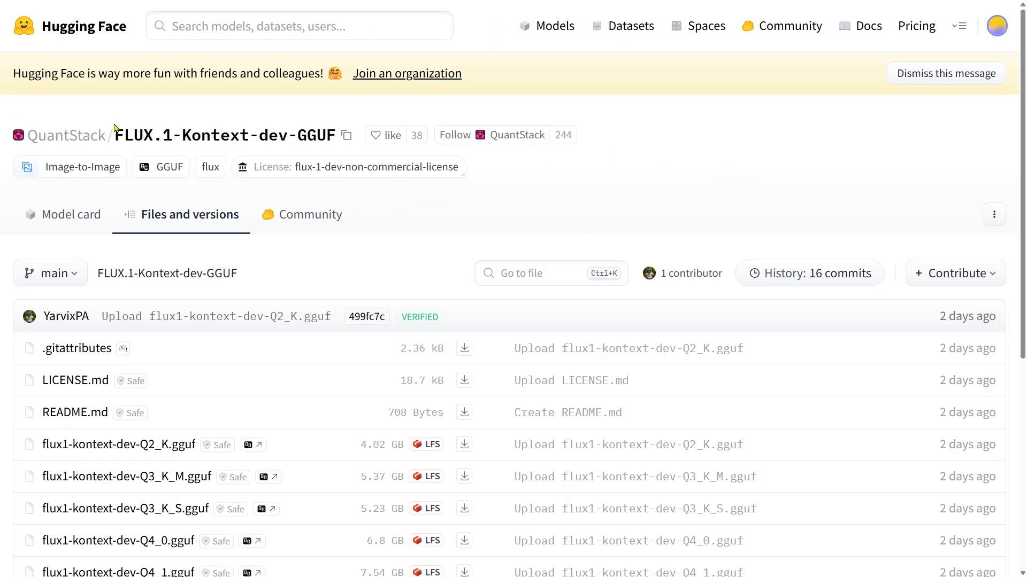
Like the QuantStack FLUX.1-Kontext-dev-GGUF repository.
left_click_drag(115, 131, 337, 137)
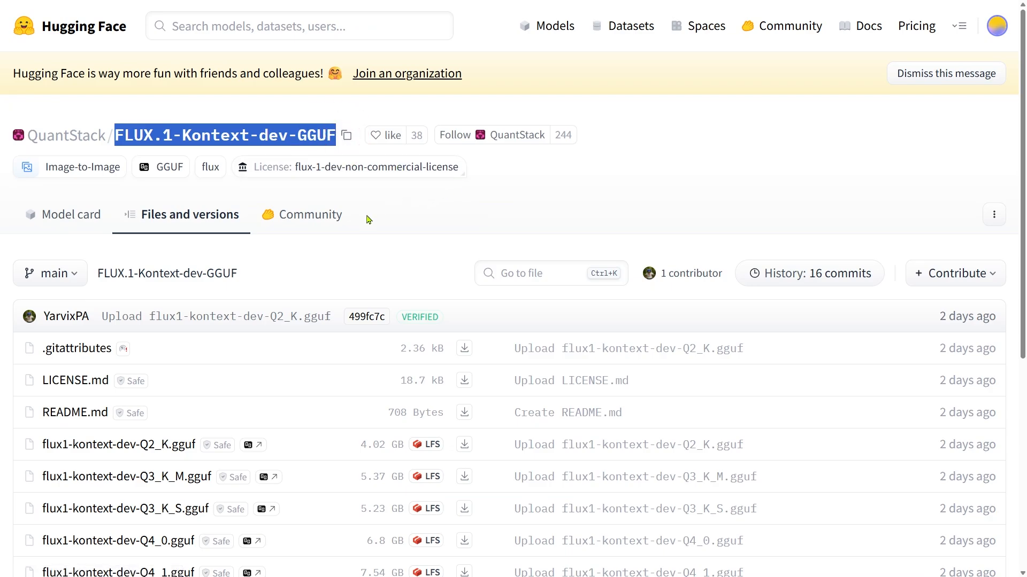
left_click(394, 136)
Compare the available GGUF quantization files and their sizes, and read the Kontext Dev basic workflow documentation.
scroll(492, 181, "down", 6)
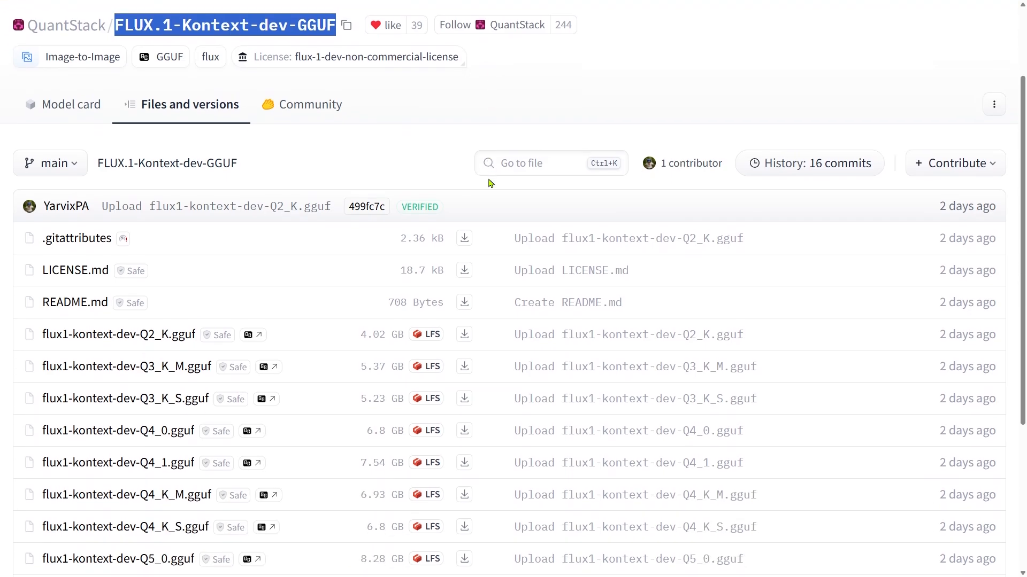
left_click_drag(36, 472, 200, 486)
left_click(360, 504)
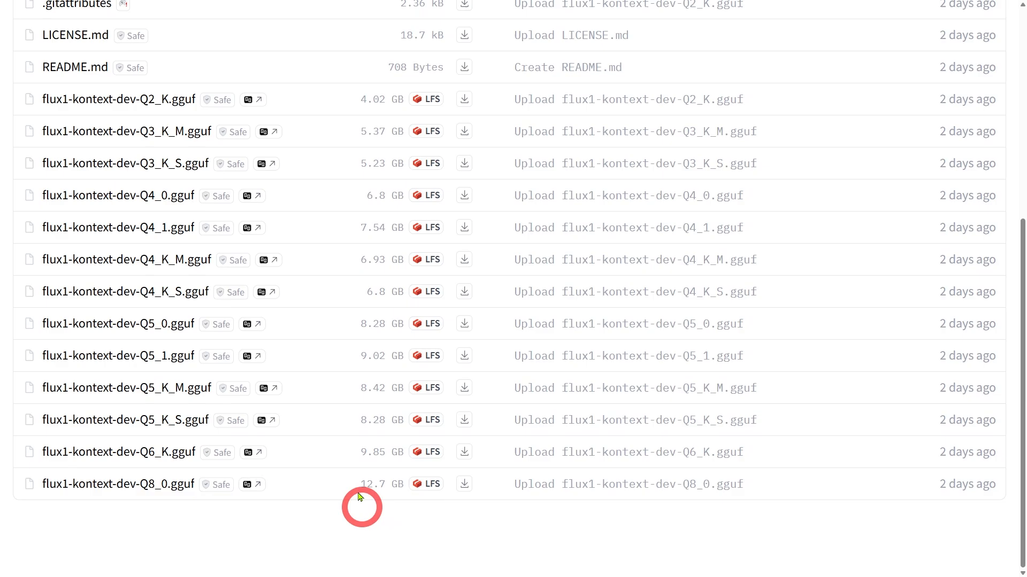
left_click_drag(366, 484, 408, 483)
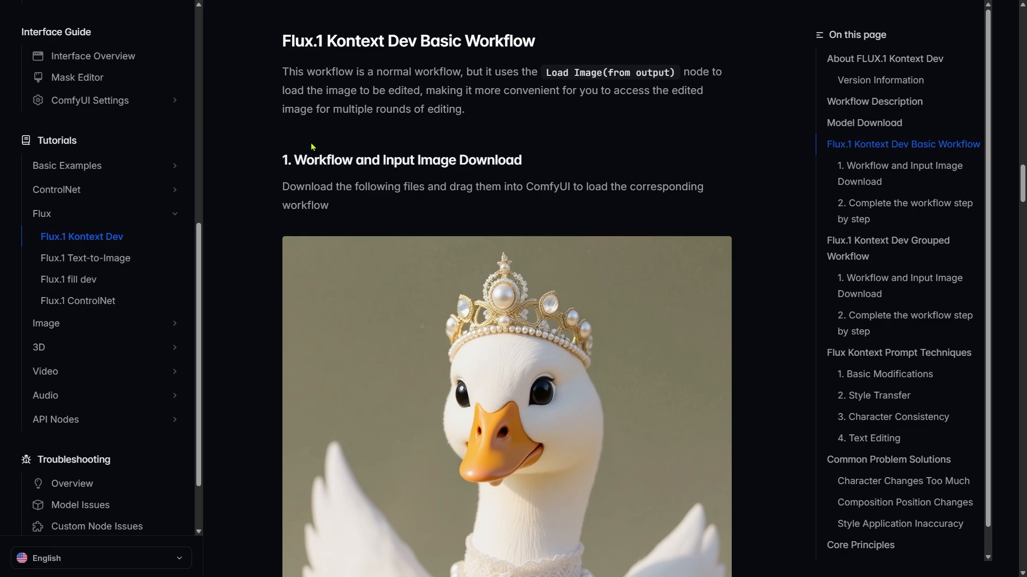
left_click_drag(294, 160, 521, 160)
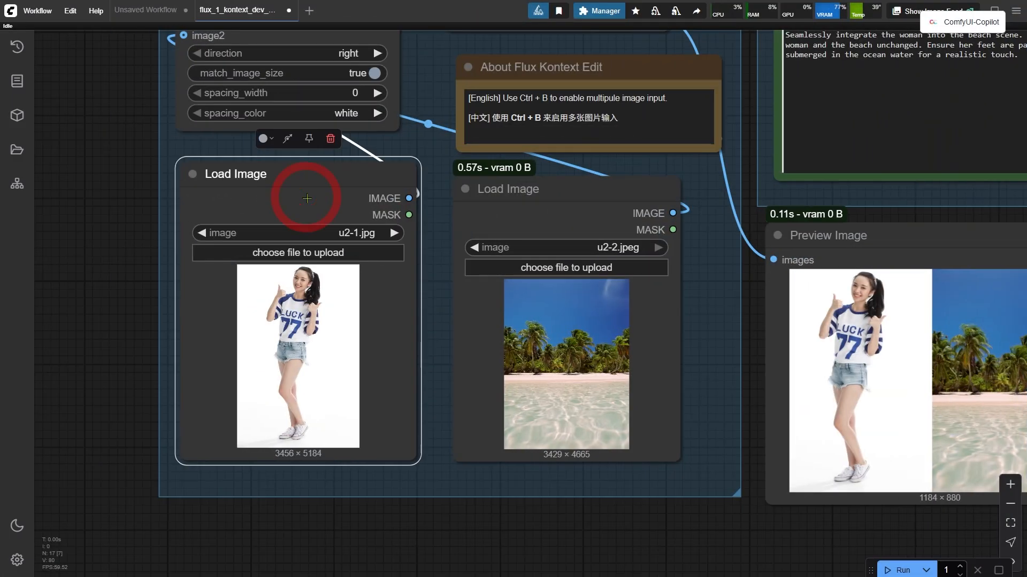
Inspect the Load Image, Preview Image and Save Image nodes of the basic Kontext workflow.
left_click(599, 218)
scroll(581, 225, "down", 5)
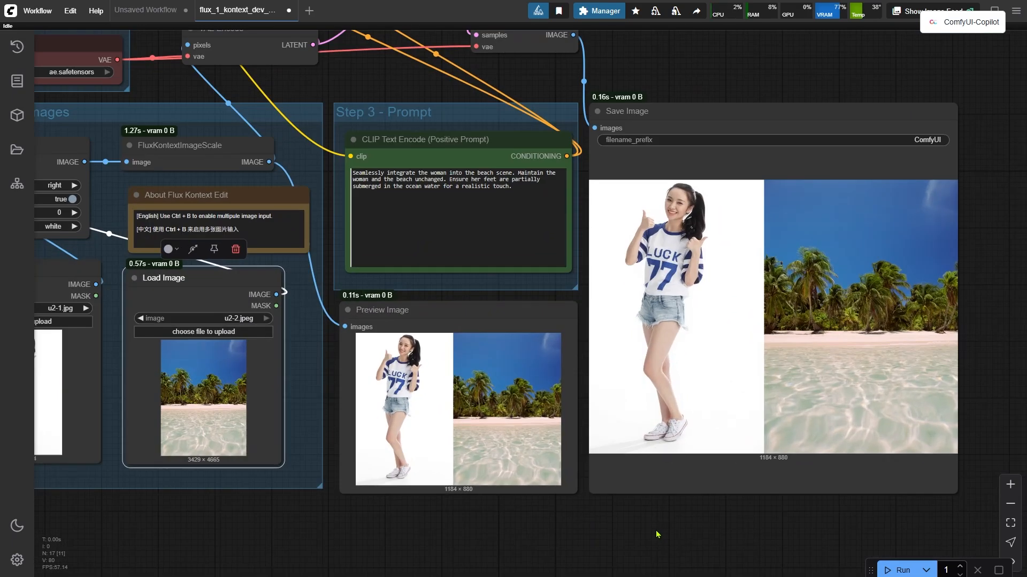
left_click(762, 150)
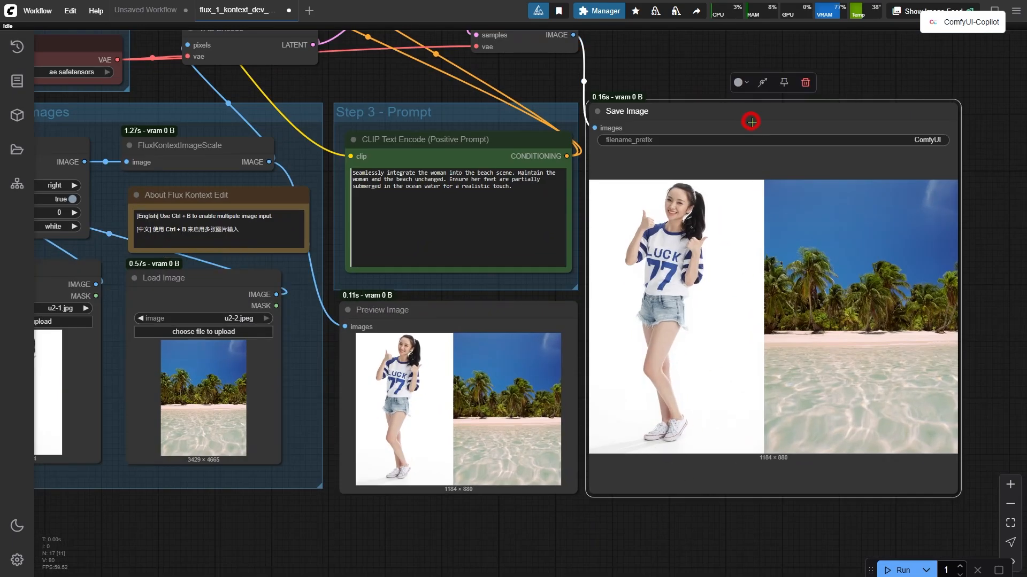
left_click(513, 311)
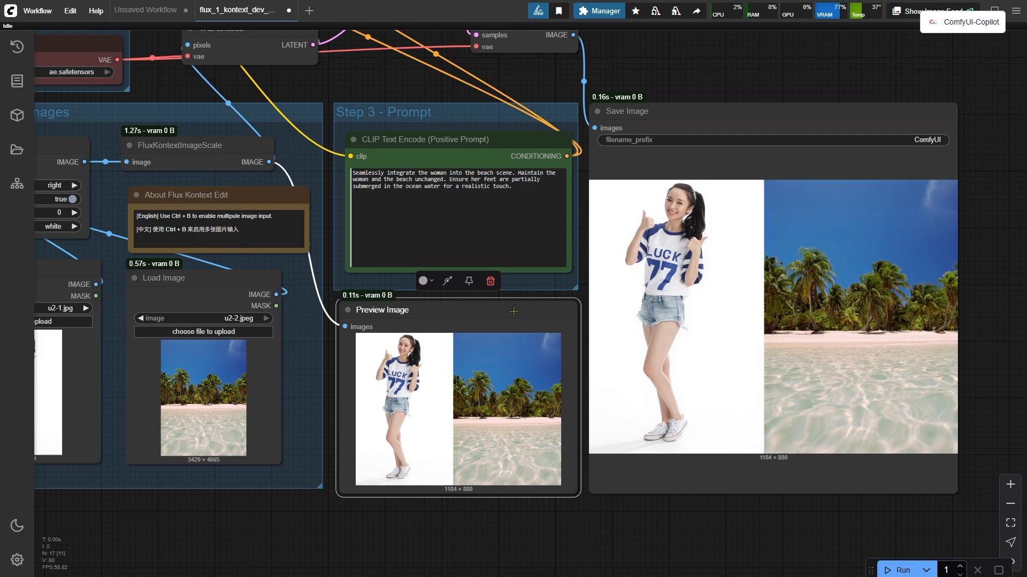
scroll(614, 171, "down", 6)
scroll(637, 187, "up", 2)
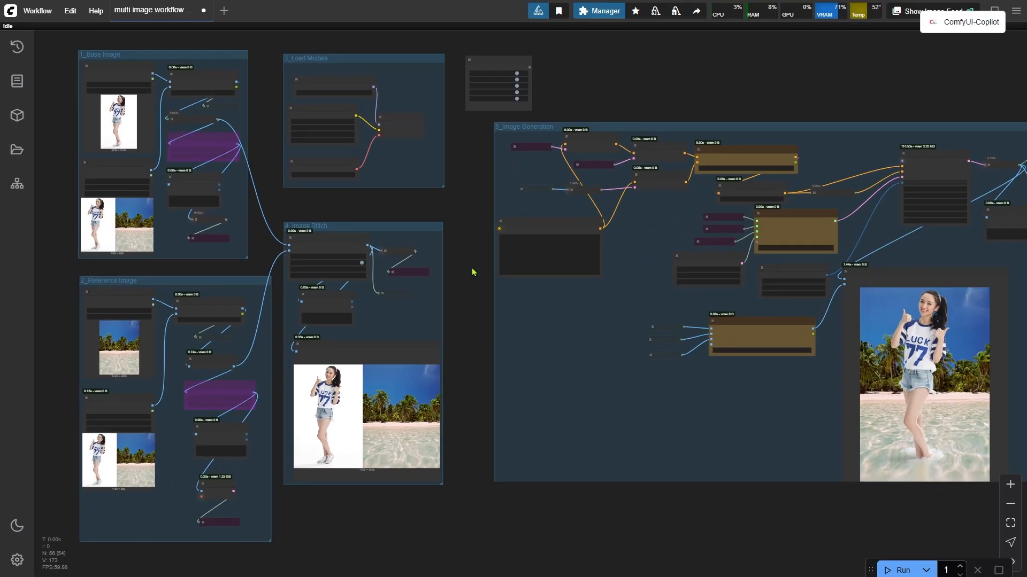
Examine the multi-image workflow's Image Stitch group and the Image Comparer output.
scroll(489, 308, "up", 5)
left_click_drag(488, 415, 706, 346)
scroll(654, 327, "up", 4)
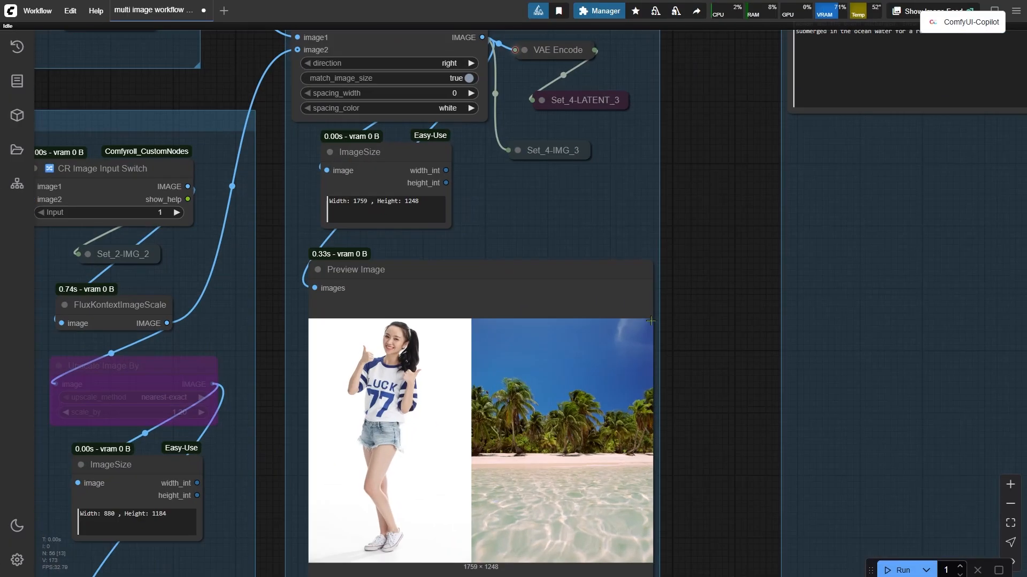
scroll(523, 180, "down", 3)
left_click(452, 78)
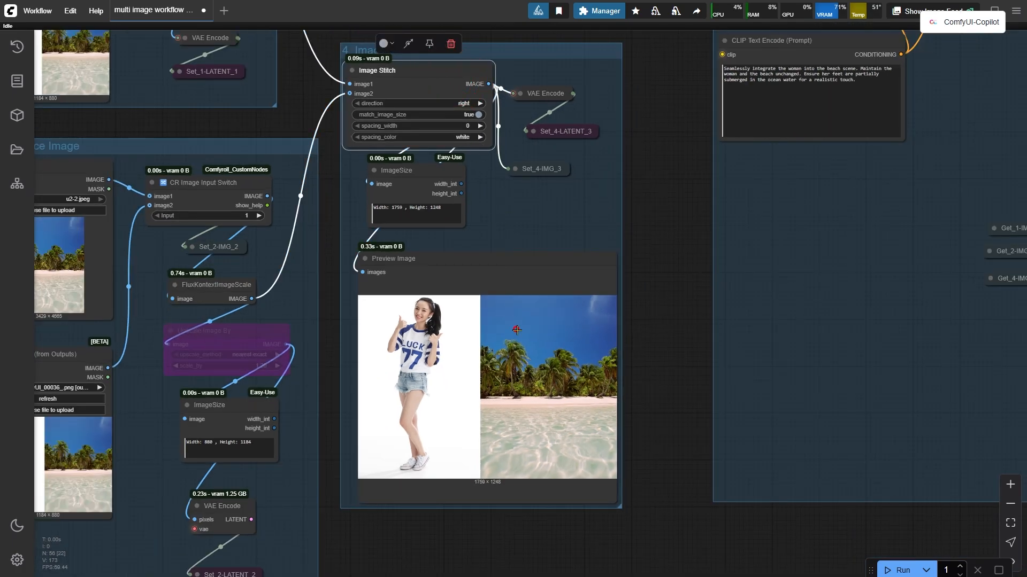
left_click(517, 331)
scroll(517, 331, "down", 3)
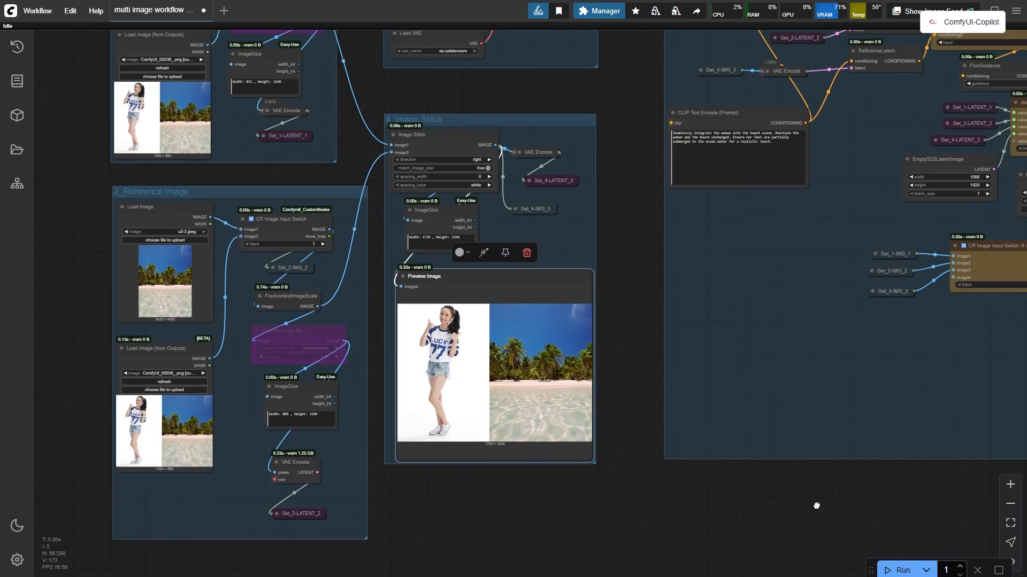
left_click_drag(815, 505, 355, 534)
left_click(690, 203)
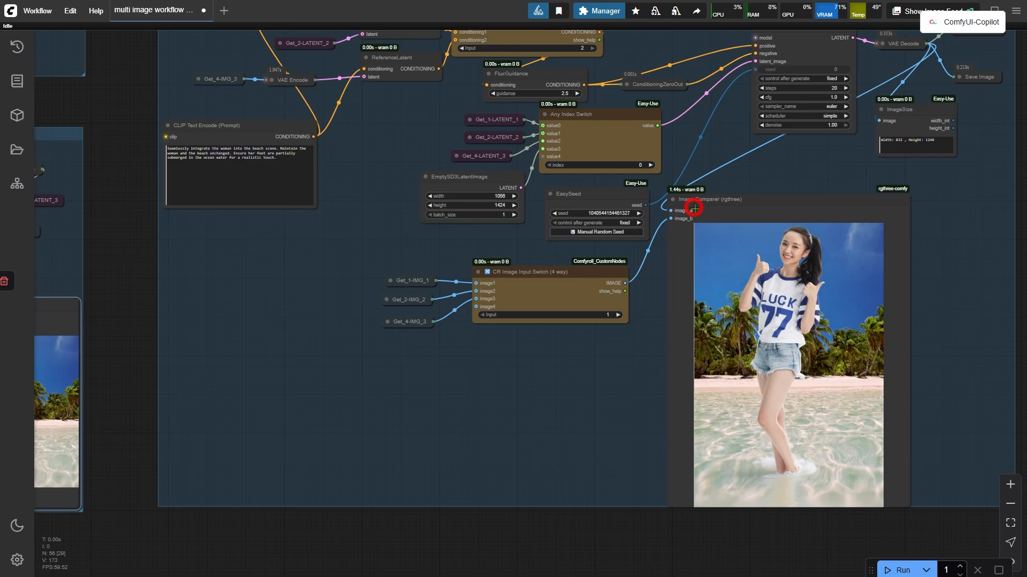
scroll(749, 300, "up", 3)
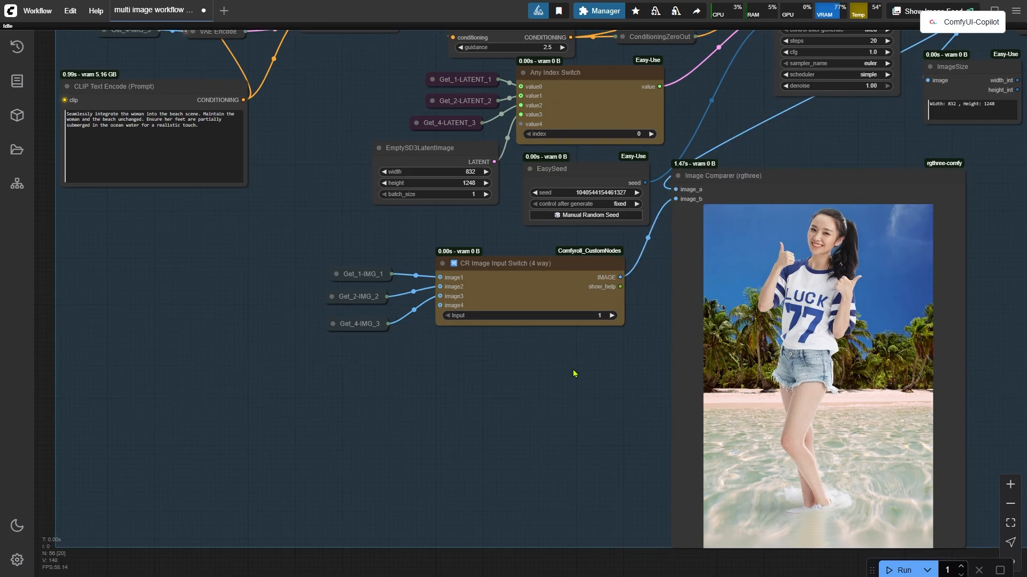
Inspect the Image Generation group's conditioning switch, Any Index Switch, EmptySD3LatentImage and KSampler nodes.
left_click_drag(702, 78, 740, 247)
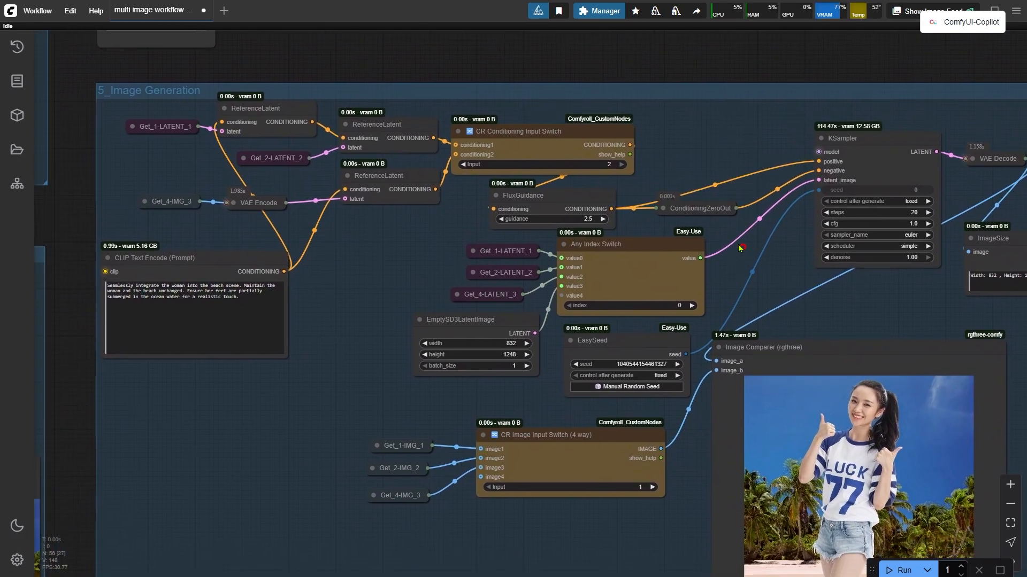
left_click(564, 142)
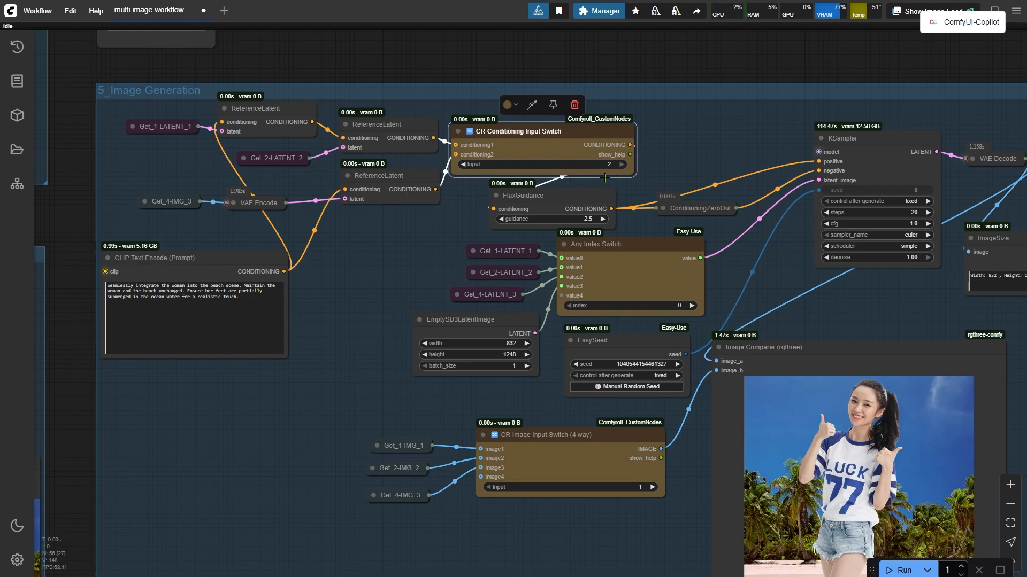
left_click(648, 258)
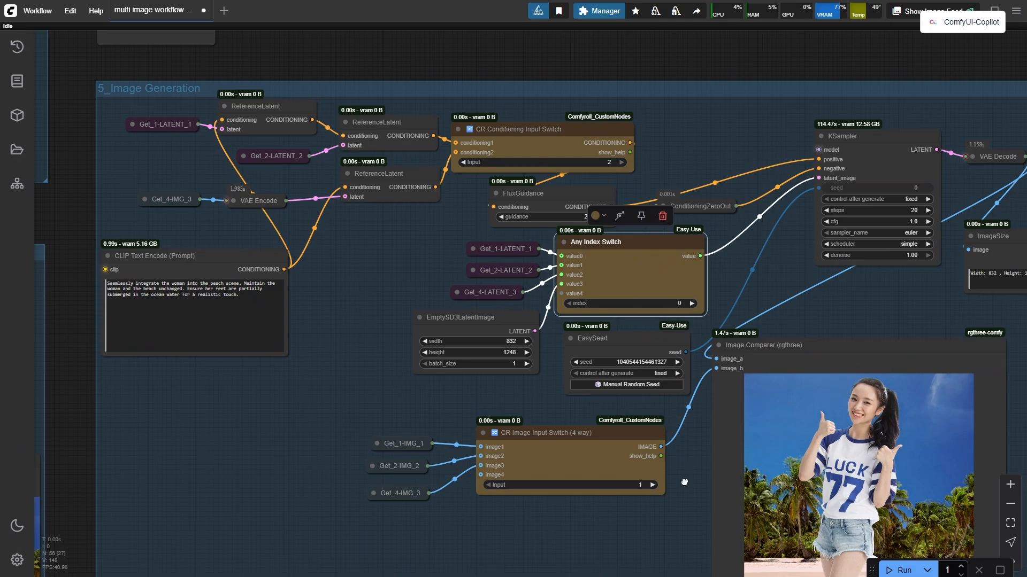
left_click_drag(683, 481, 639, 311)
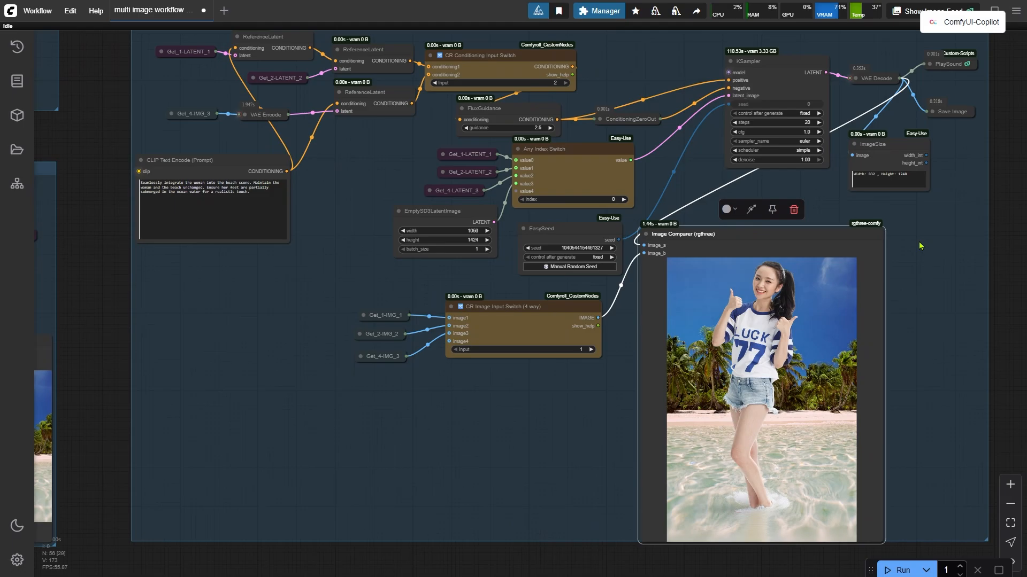
left_click(903, 153)
scroll(860, 160, "up", 5)
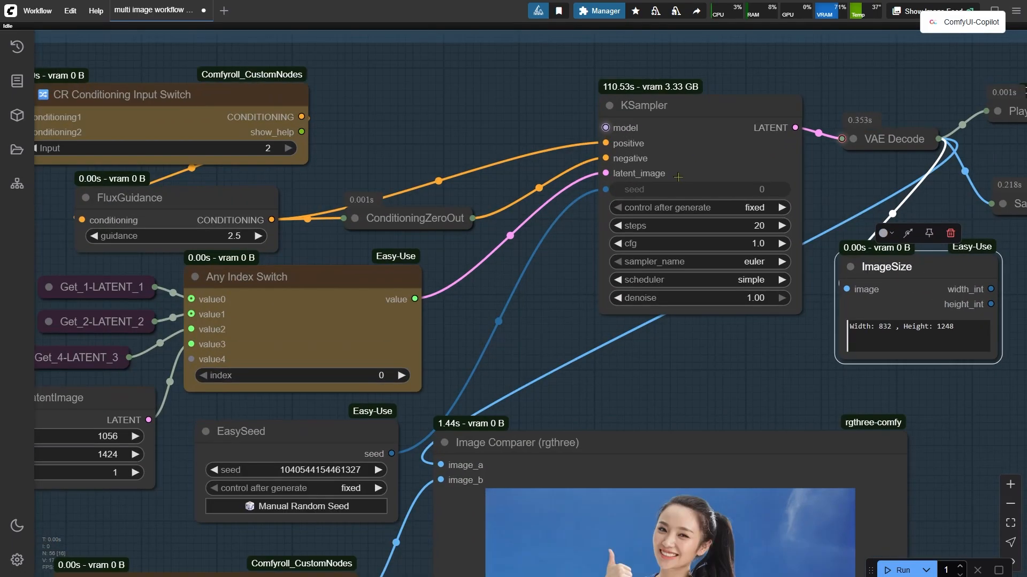
left_click(677, 177)
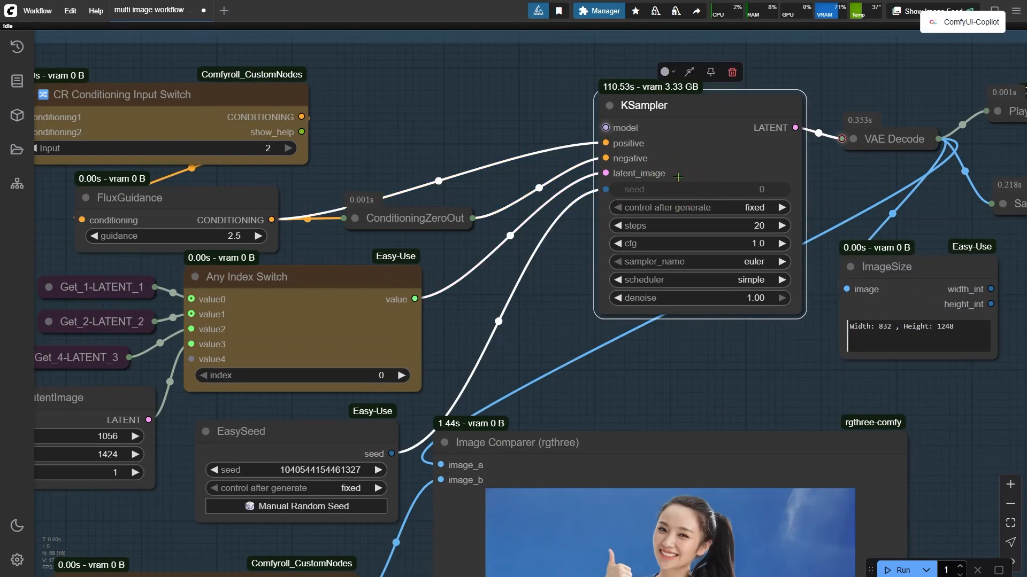
left_click_drag(456, 348, 644, 279)
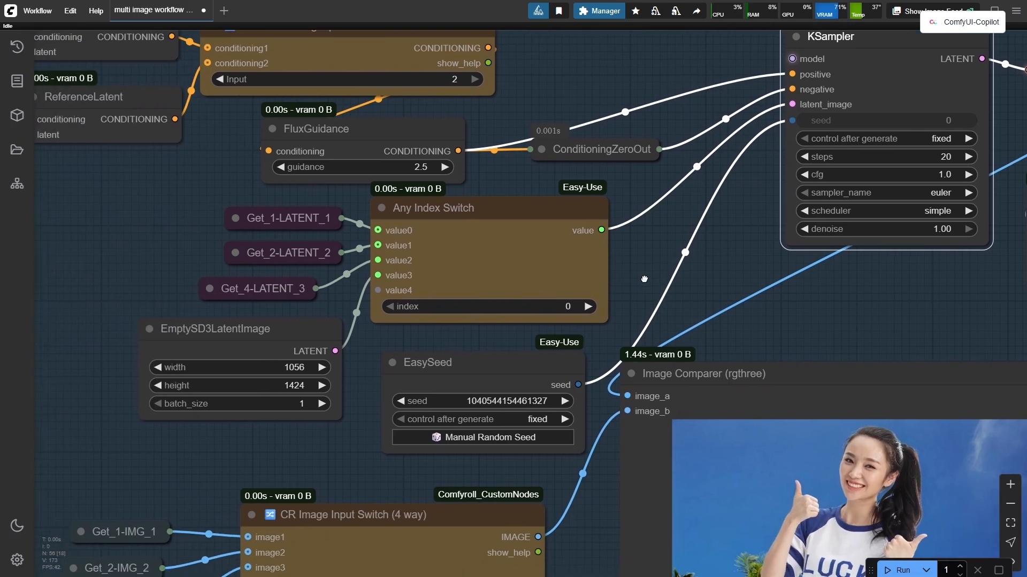
left_click(285, 334)
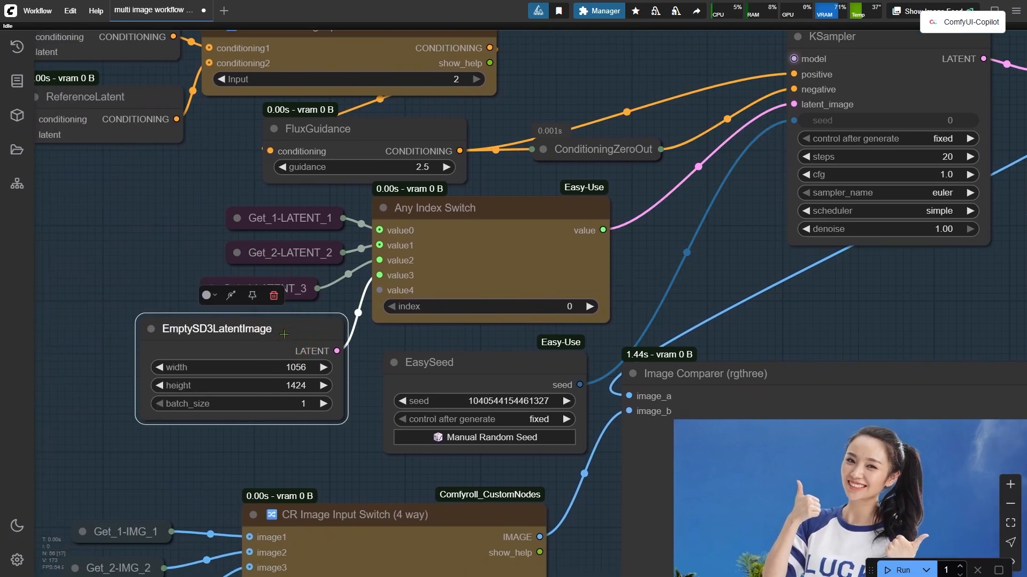
left_click(495, 309)
left_click(651, 278)
left_click(422, 227)
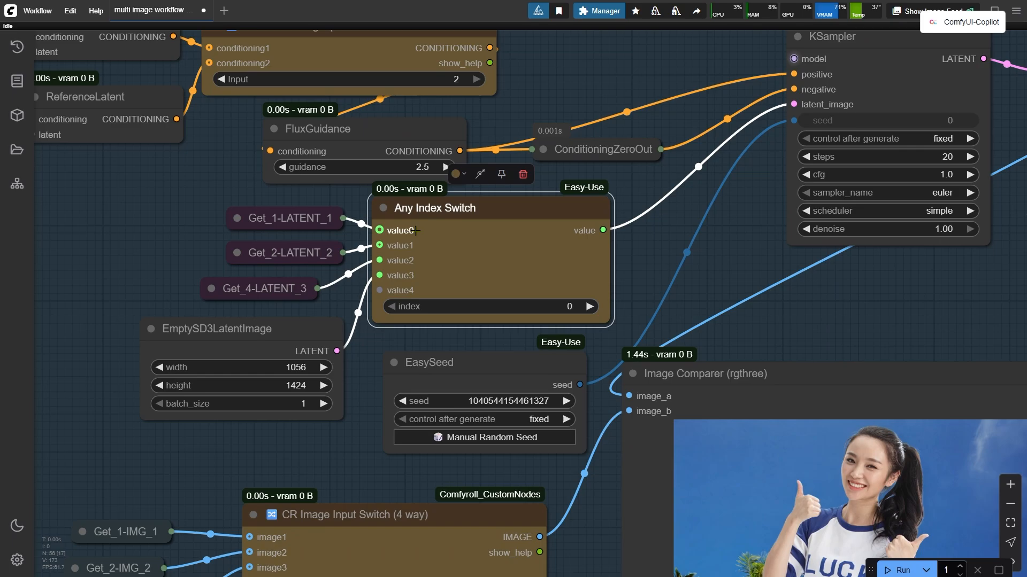
left_click(288, 218)
Trace the base image group from Load Image through FluxKontextImageScale, ImageSize and VAE Encode to Set_1-LATENT_1.
left_click_drag(107, 252, 774, 286)
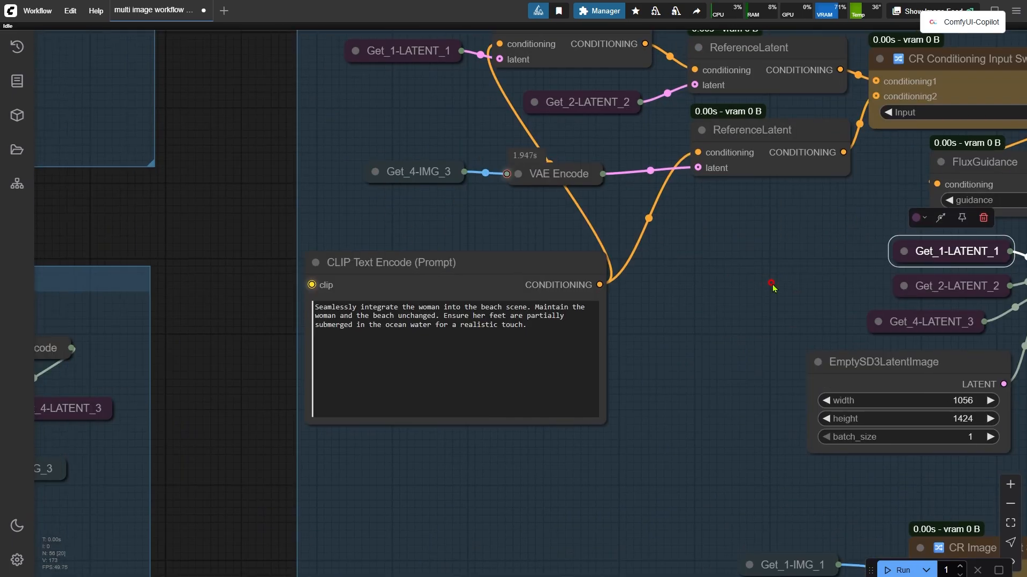
left_click_drag(186, 212, 942, 556)
left_click_drag(373, 452, 799, 279)
left_click(703, 491)
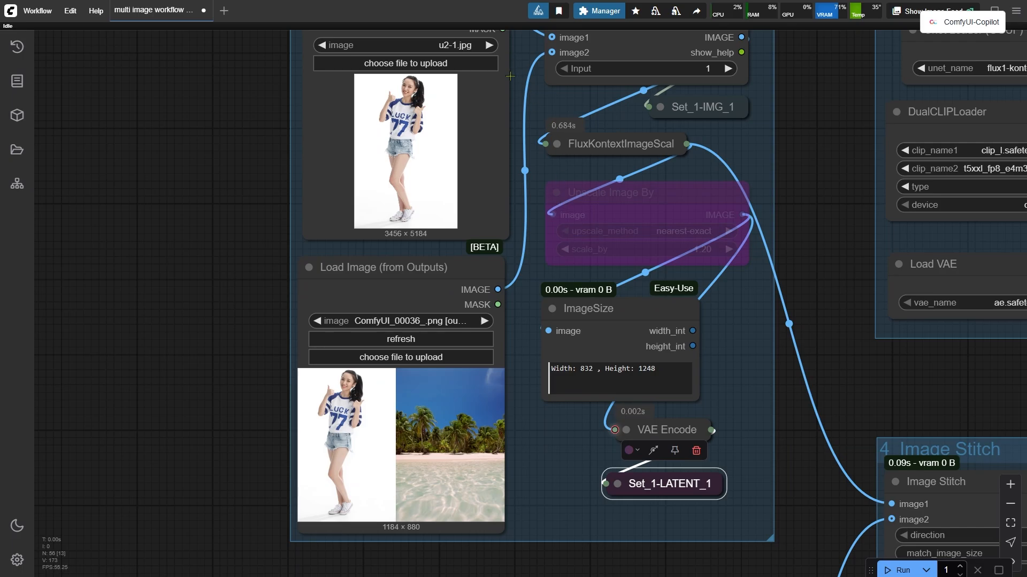
left_click_drag(514, 87, 502, 142)
left_click(431, 67)
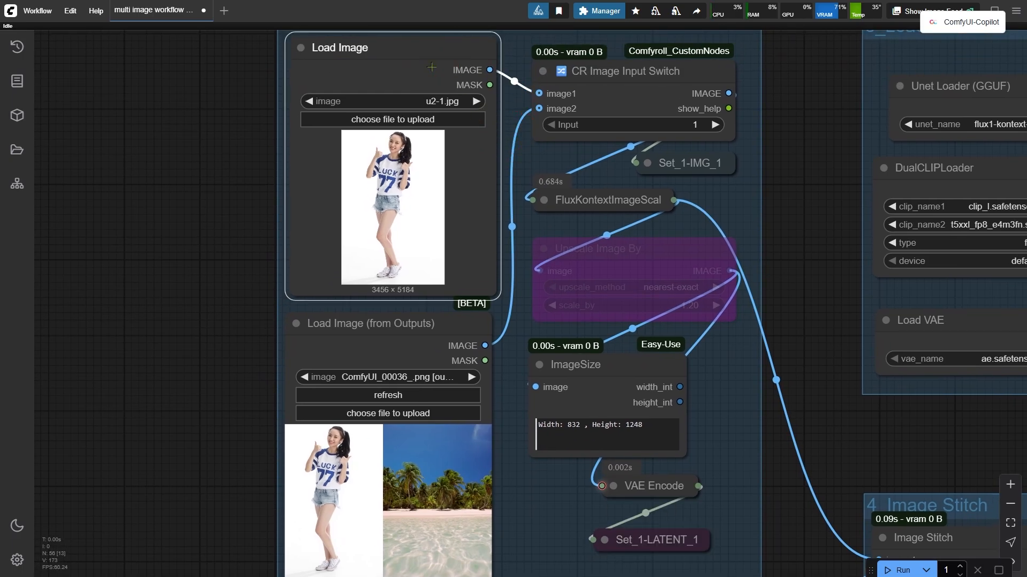
left_click(600, 196)
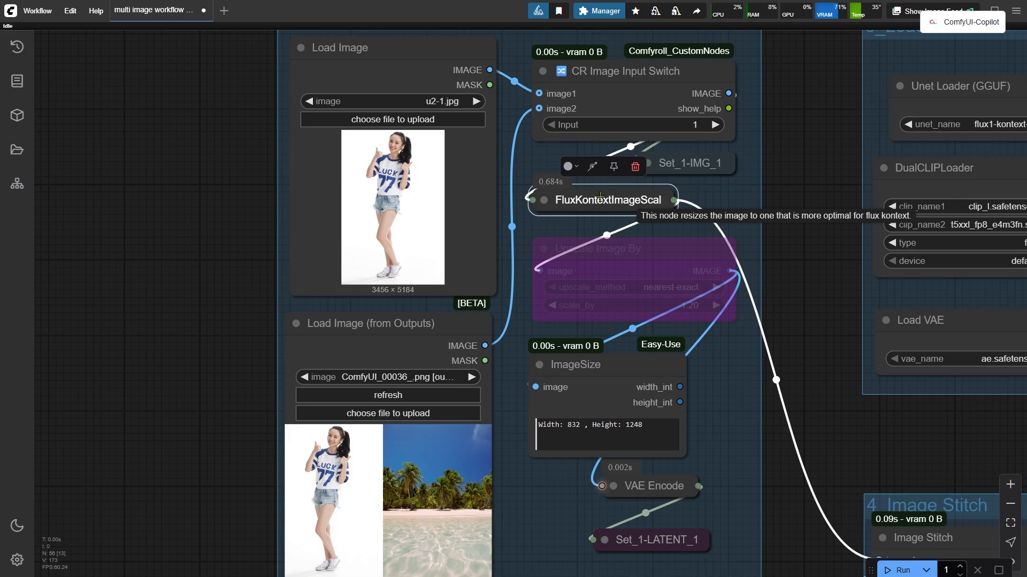
left_click(644, 380)
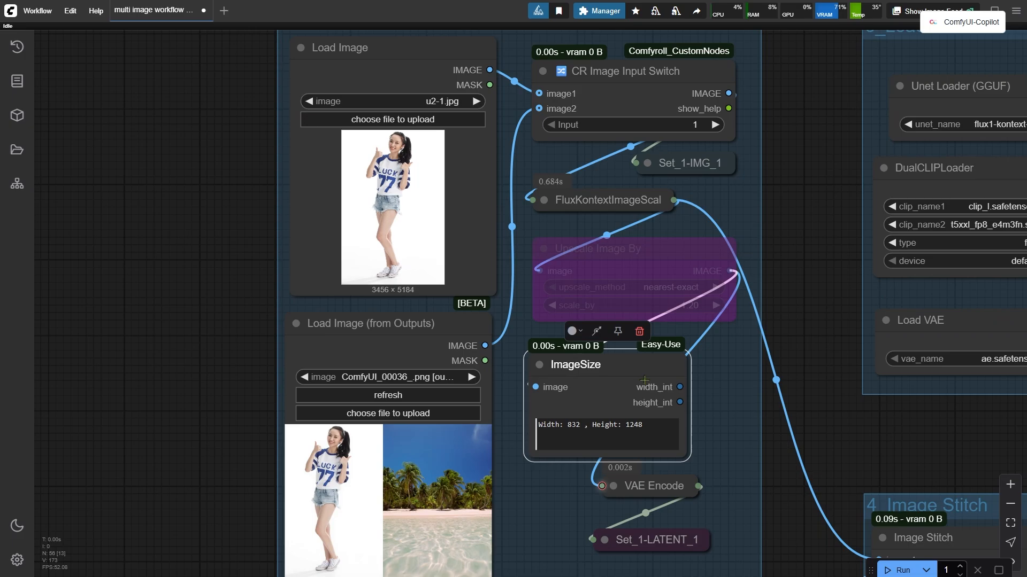
left_click(669, 486)
left_click_drag(792, 443, 726, 205)
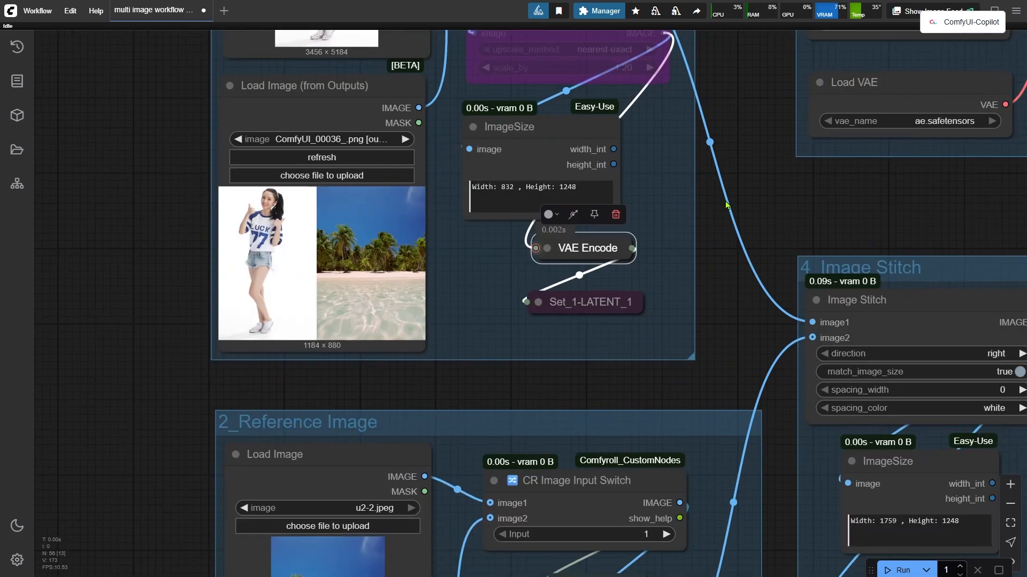
left_click(629, 302)
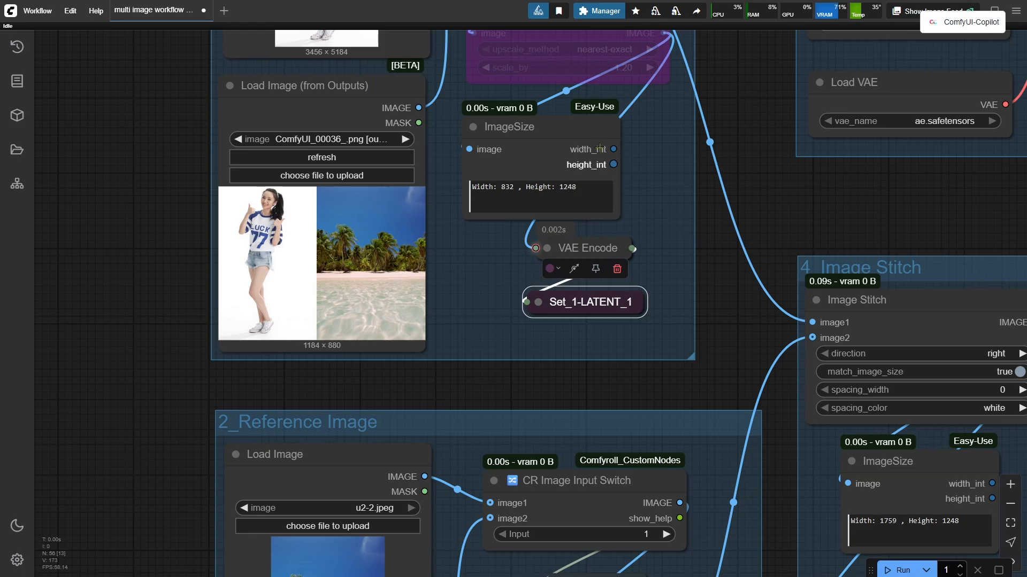
left_click(587, 124)
left_click_drag(422, 204, 423, 205)
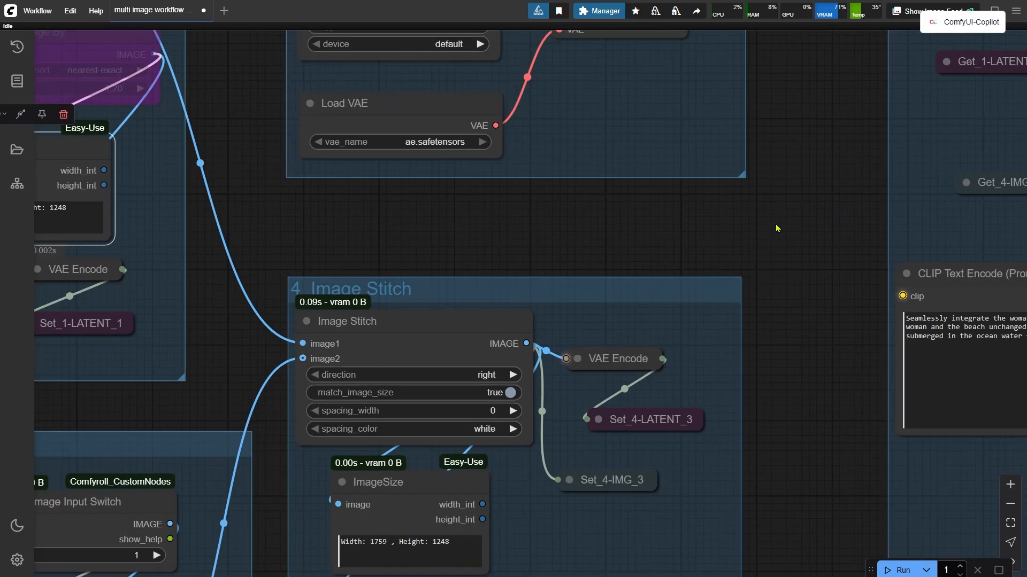
Review the Image Stitch, Load Models and Fast Groups Bypasser nodes across the workflow canvas.
scroll(791, 228, "down", 3)
left_click_drag(793, 228, 207, 208)
left_click_drag(1016, 131, 338, 149)
left_click(716, 241)
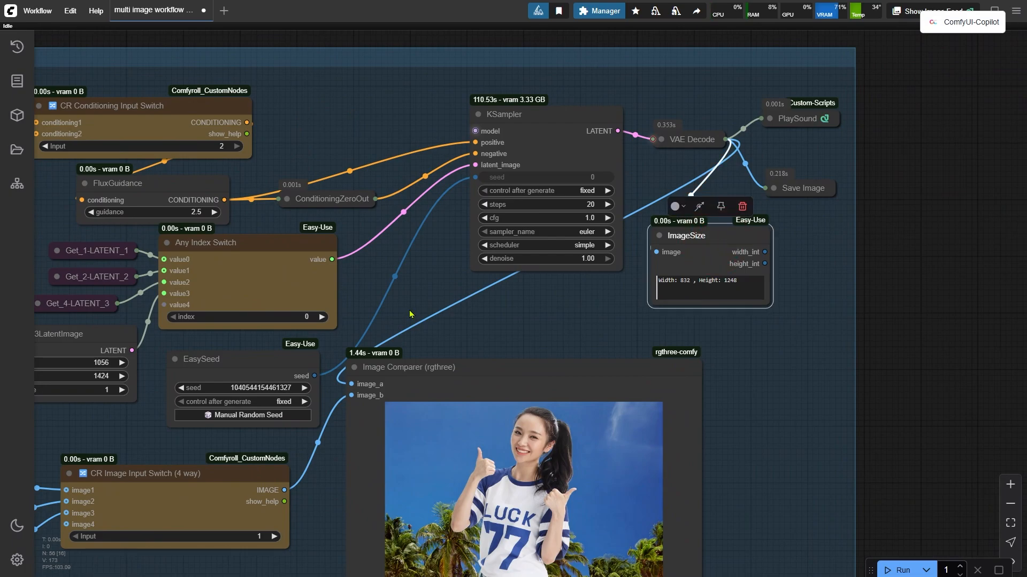
scroll(438, 316, "down", 5)
left_click_drag(180, 84, 671, 154)
scroll(492, 213, "up", 3)
left_click(438, 179)
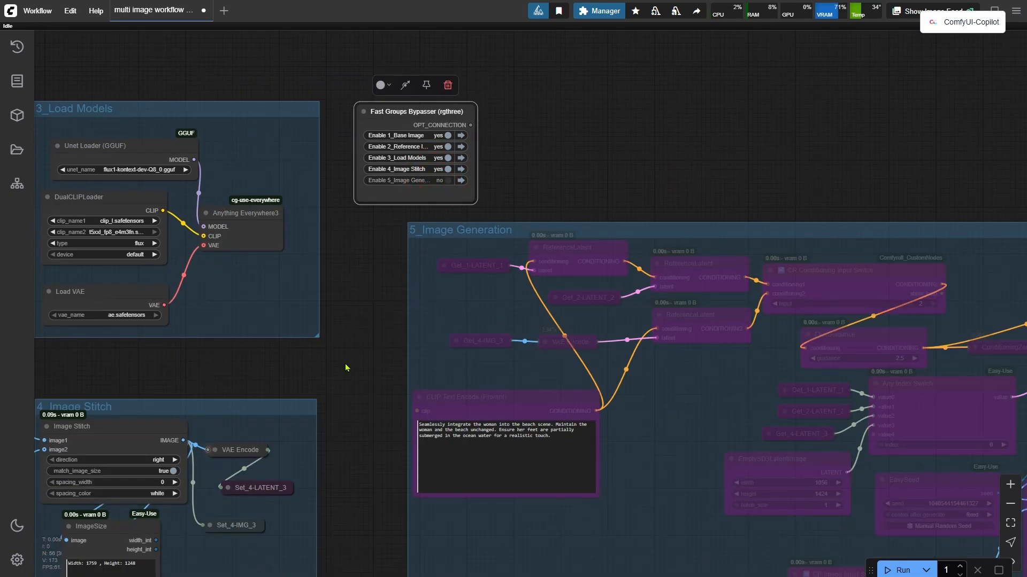
Enable the Upscale Image By node with scale_by 1.20 in the base image group and run the workflow.
left_click_drag(393, 380, 988, 400)
scroll(556, 266, "up", 2)
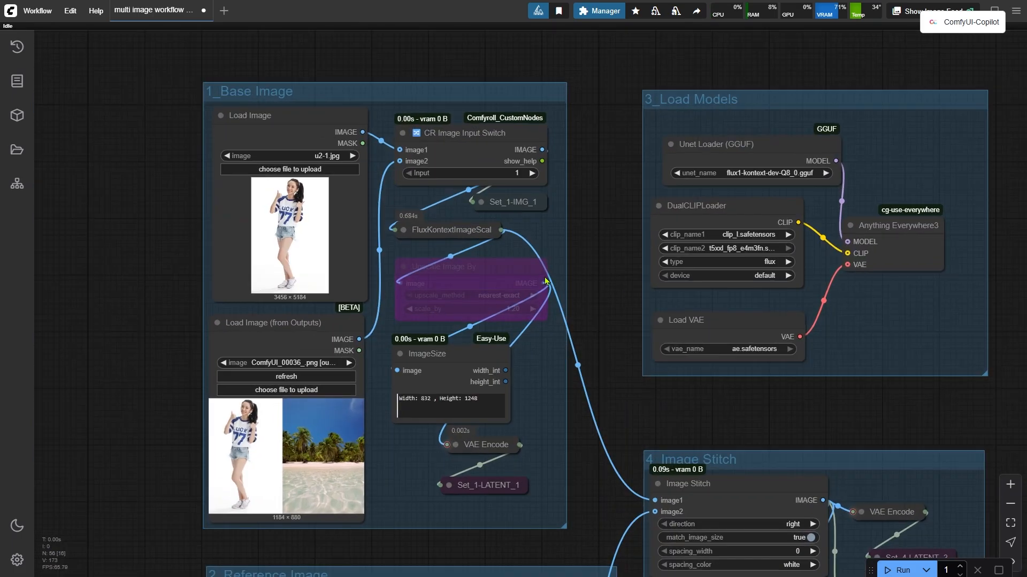
left_click(468, 268)
left_click(461, 237)
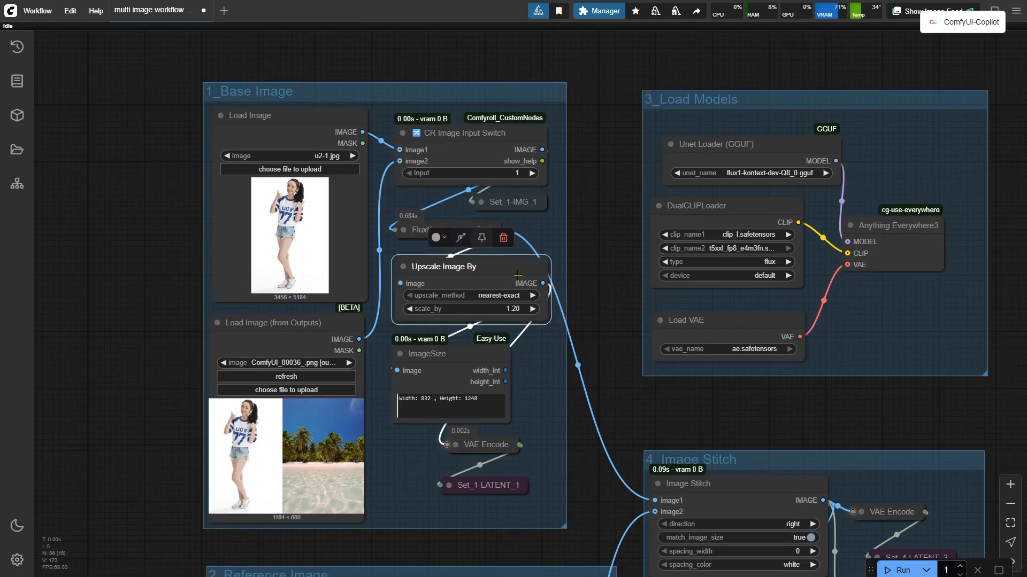
left_click(603, 358)
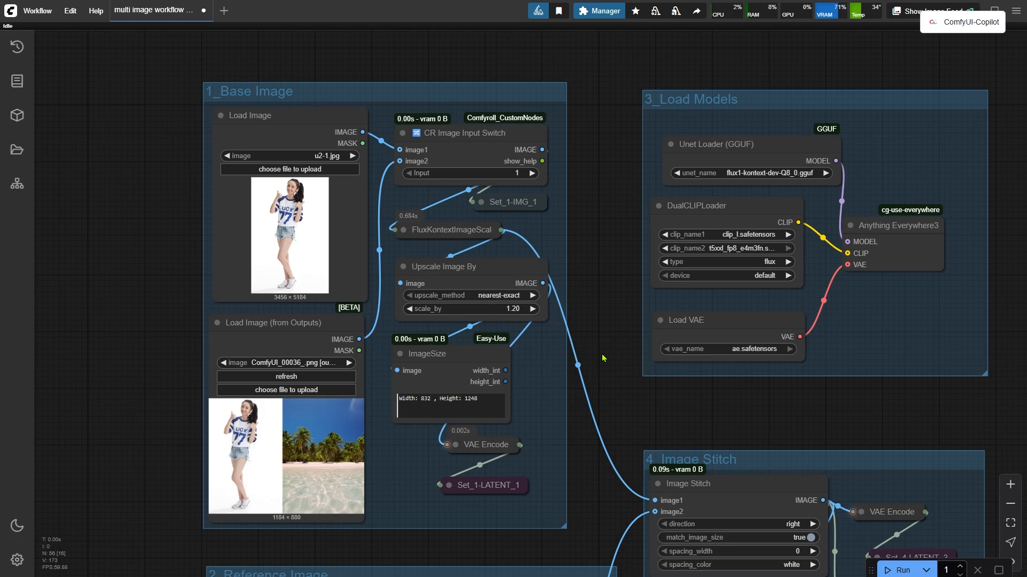
left_click(901, 570)
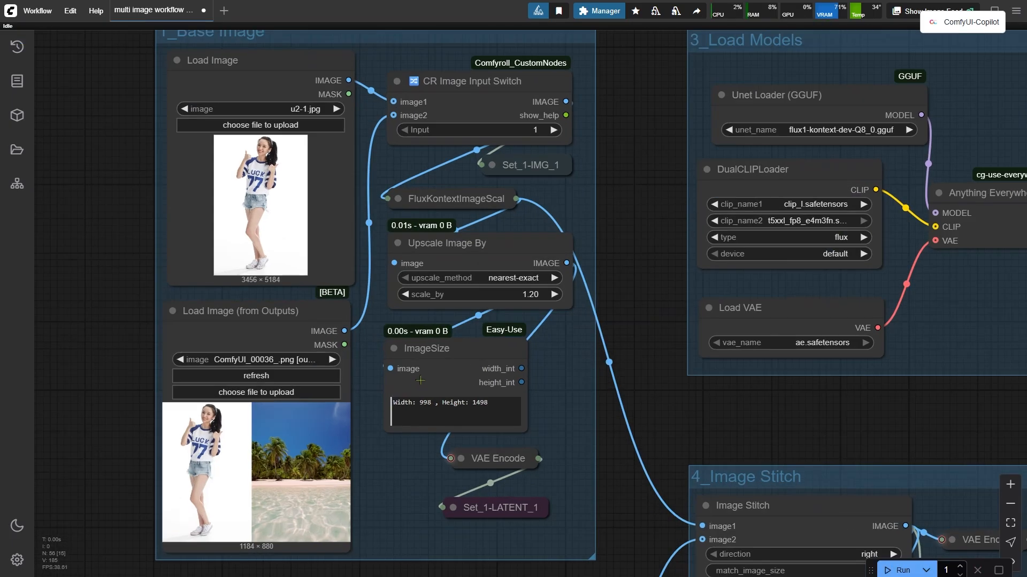
Enable the 5_Image Generation group in the Fast Groups Bypasser and queue the workflow.
scroll(441, 376, "up", 5)
left_click(448, 355)
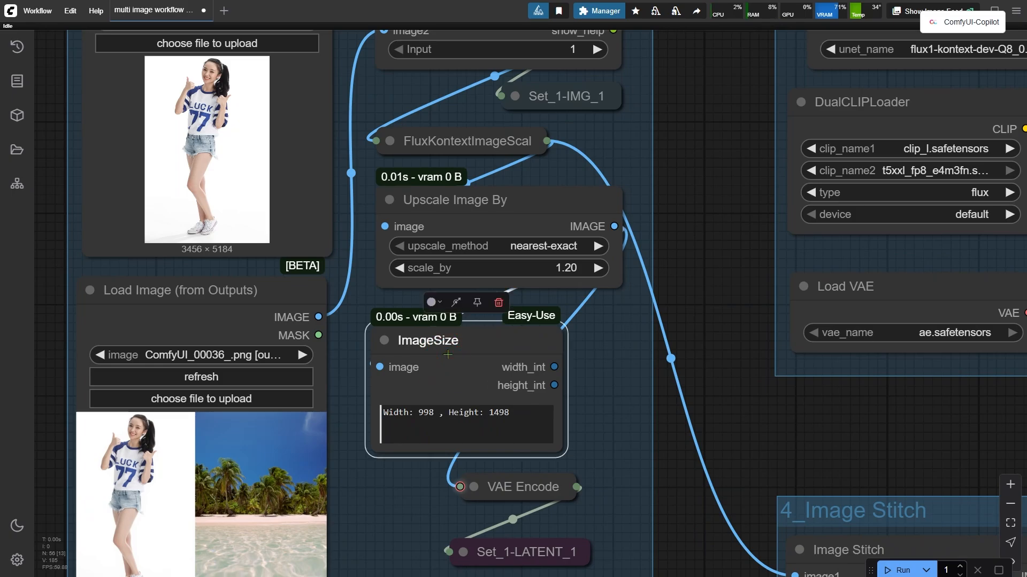
scroll(448, 355, "down", 5)
left_click_drag(791, 52, 320, 101)
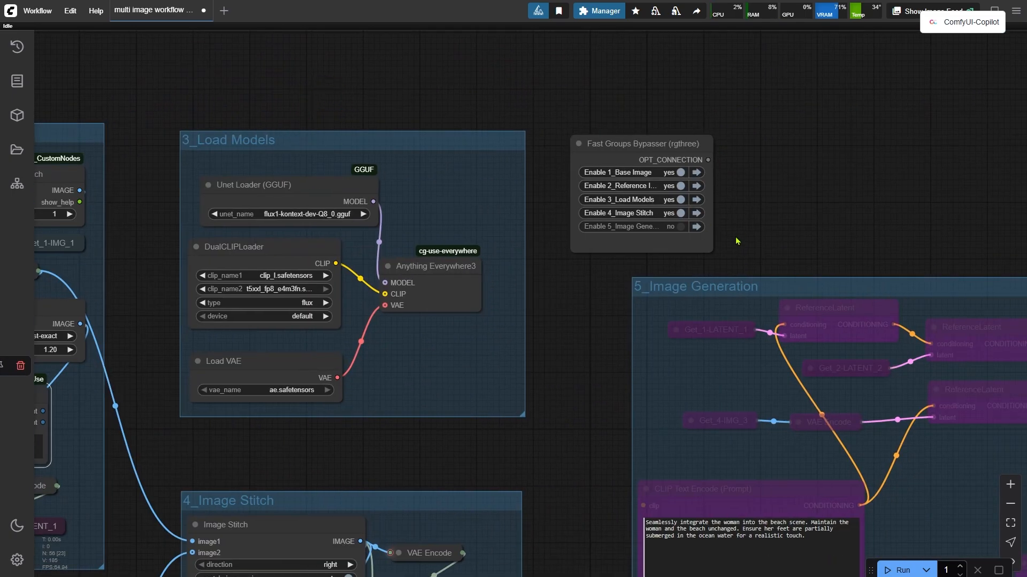
left_click(672, 225)
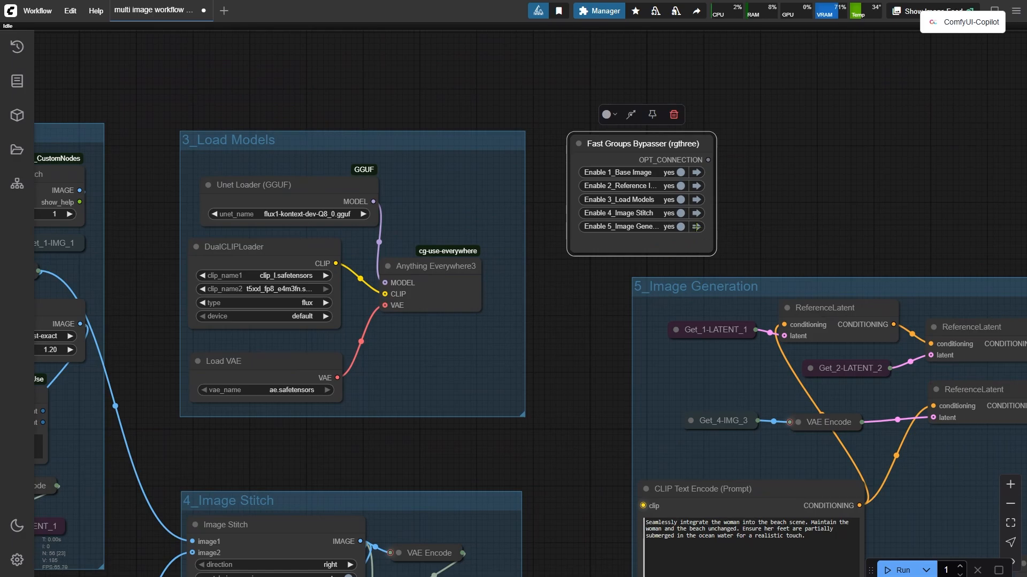
left_click(695, 226)
key("ctrl+Return")
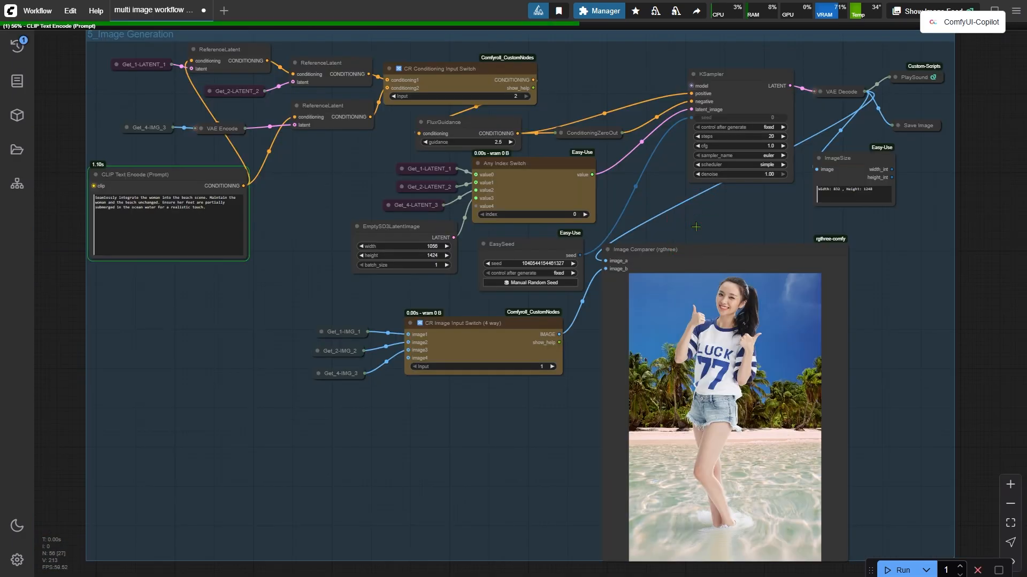
Examine the KSampler settings and the generated image in the Image Comparer.
scroll(765, 197, "up", 2)
left_click_drag(765, 196, 597, 326)
scroll(600, 339, "up", 3)
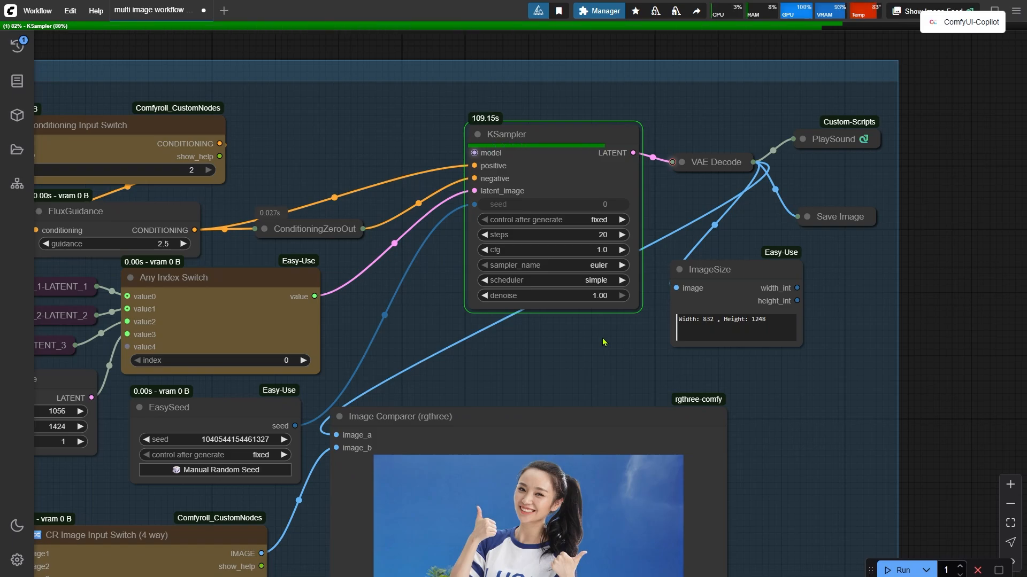
scroll(604, 343, "down", 5)
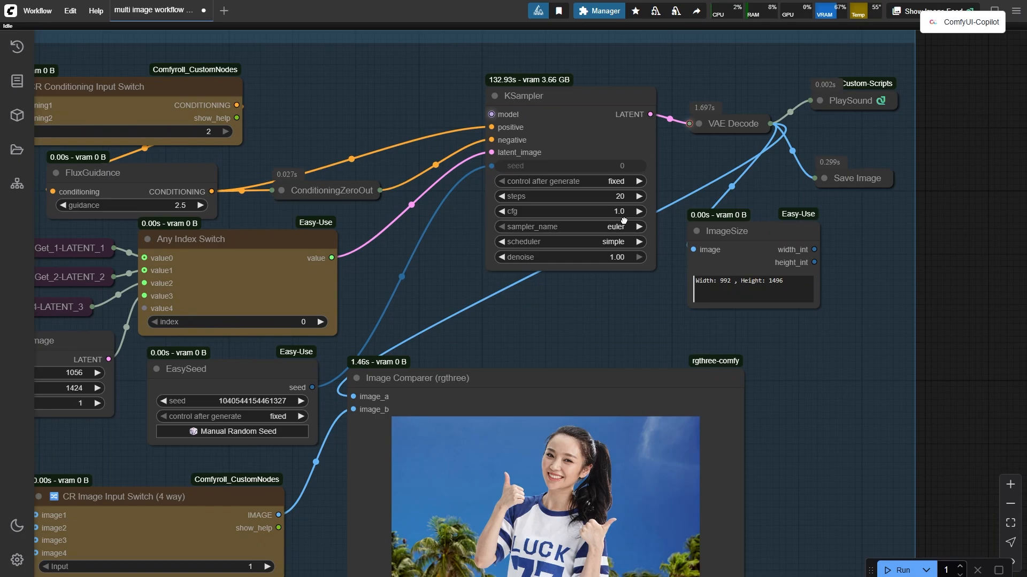
scroll(869, 351, "down", 3)
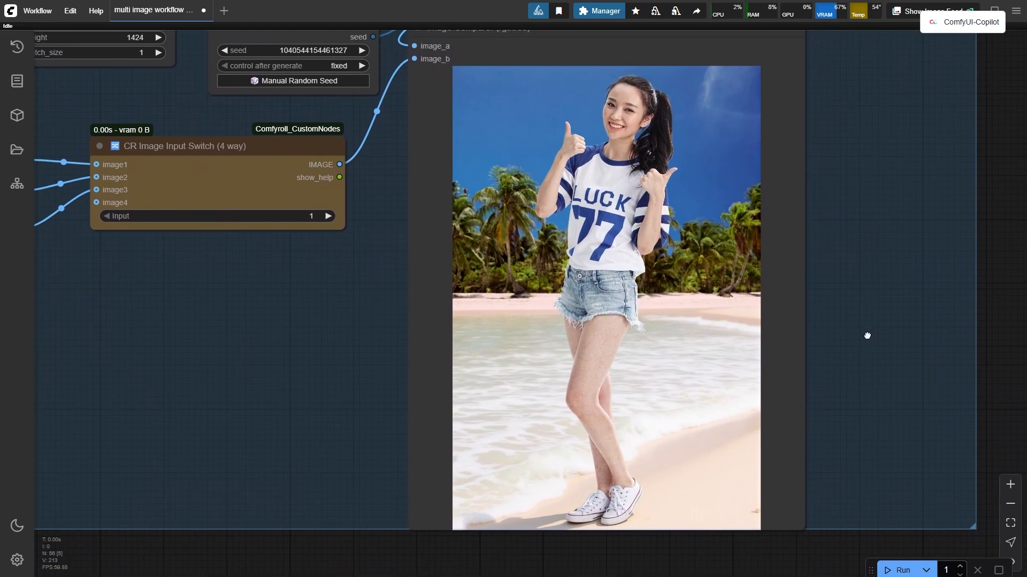
scroll(870, 347, "up", 1)
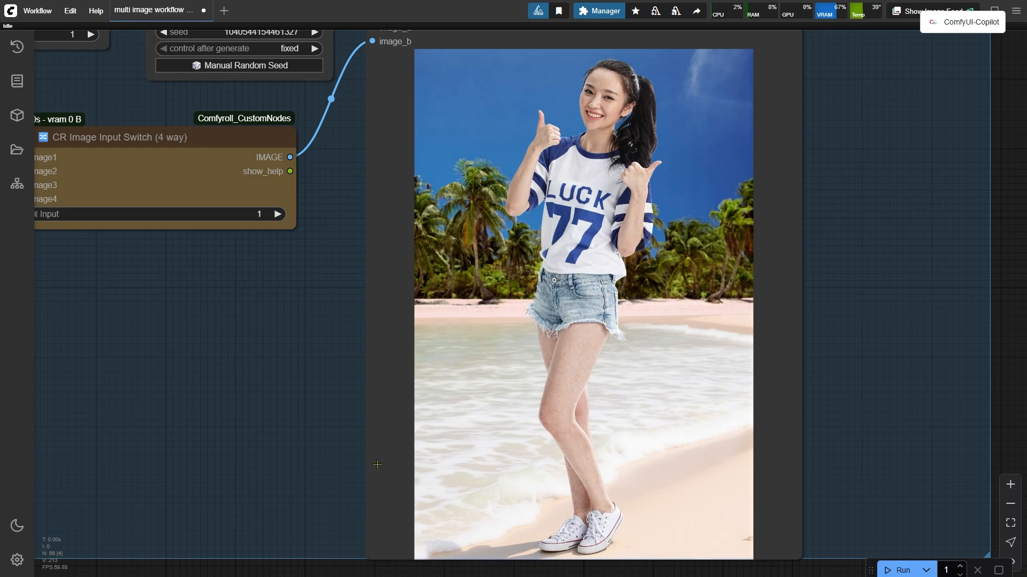
scroll(361, 480, "down", 7)
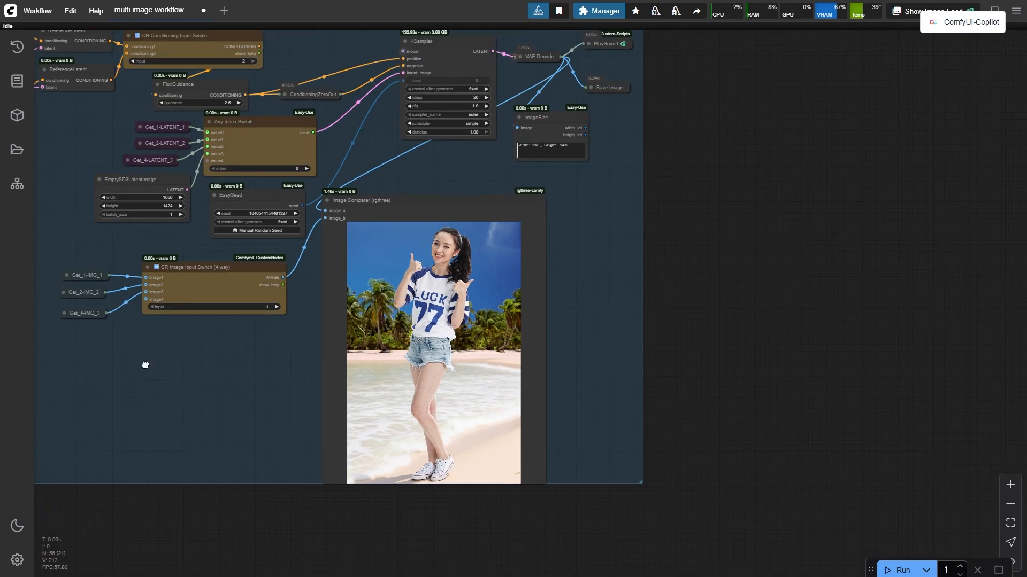
Bypass the Upscale Image By node in the base image group.
left_click_drag(144, 365, 761, 450)
scroll(724, 456, "down", 2)
scroll(260, 225, "up", 6)
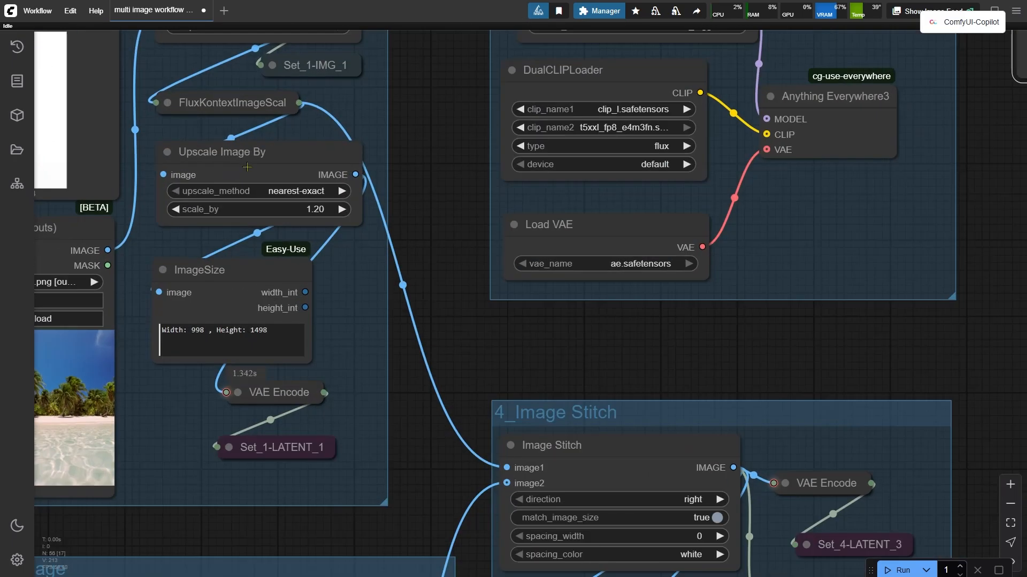
left_click(247, 167)
key("ctrl+b")
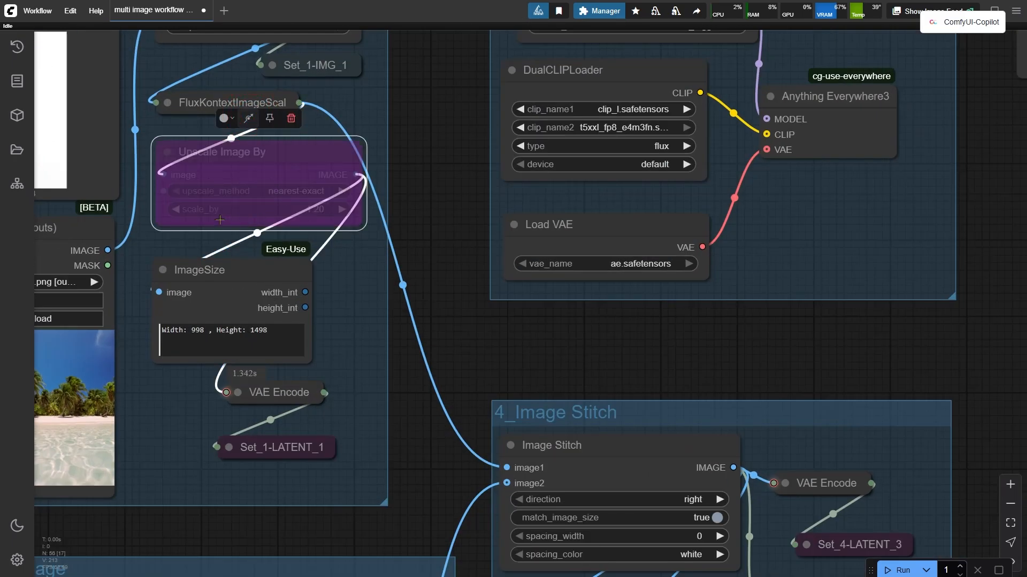
Jump to the 5_Image Generation group and queue the workflow again.
scroll(217, 214, "down", 2)
scroll(215, 211, "down", 1)
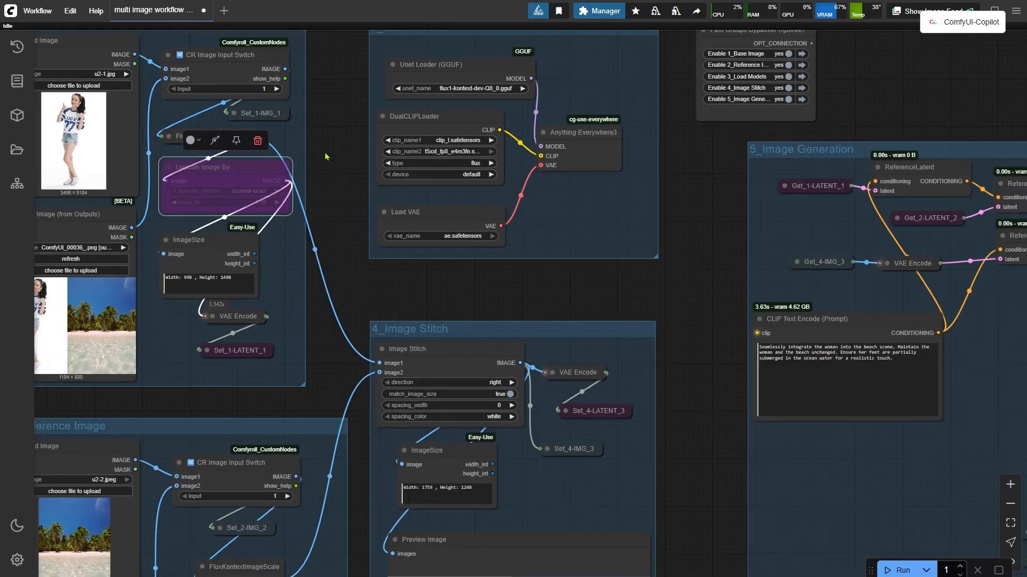
left_click(800, 99)
scroll(909, 350, "up", 5)
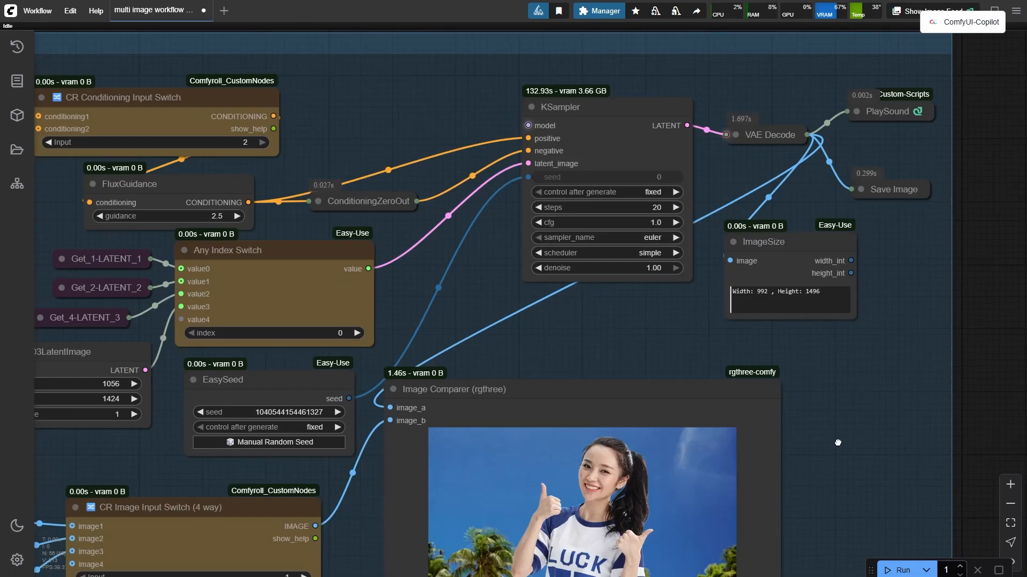
left_click_drag(838, 442, 836, 457)
key("ctrl+Return")
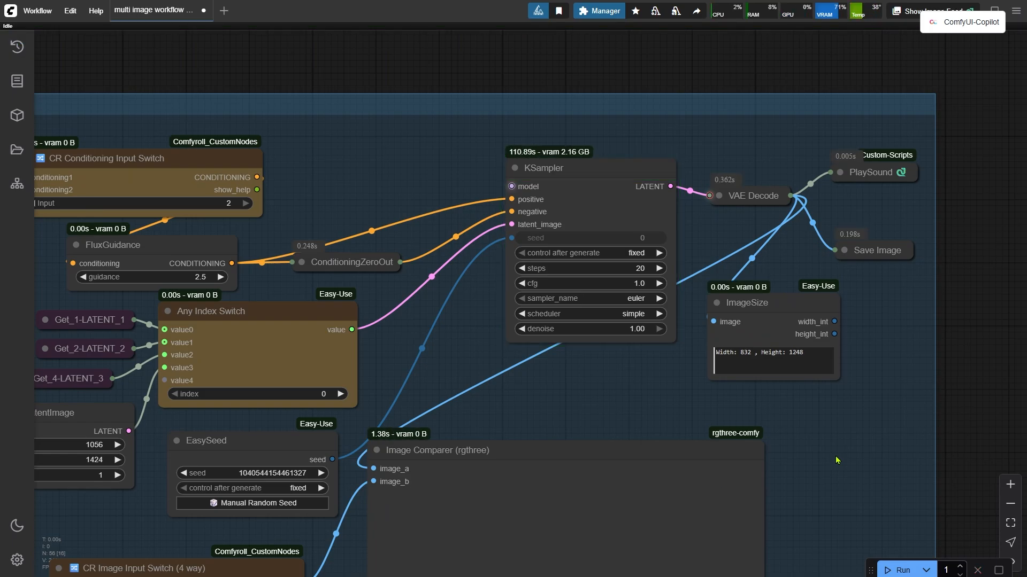
Compare the original and generated images with the Image Comparer slider.
left_click_drag(814, 457, 775, 213)
left_click_drag(778, 461, 779, 286)
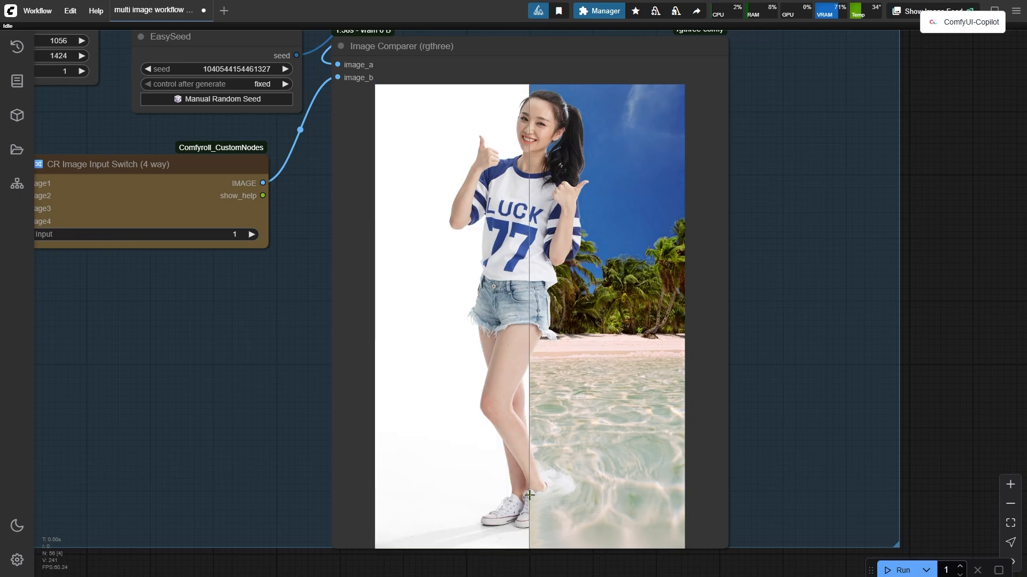
scroll(532, 495, "down", 5)
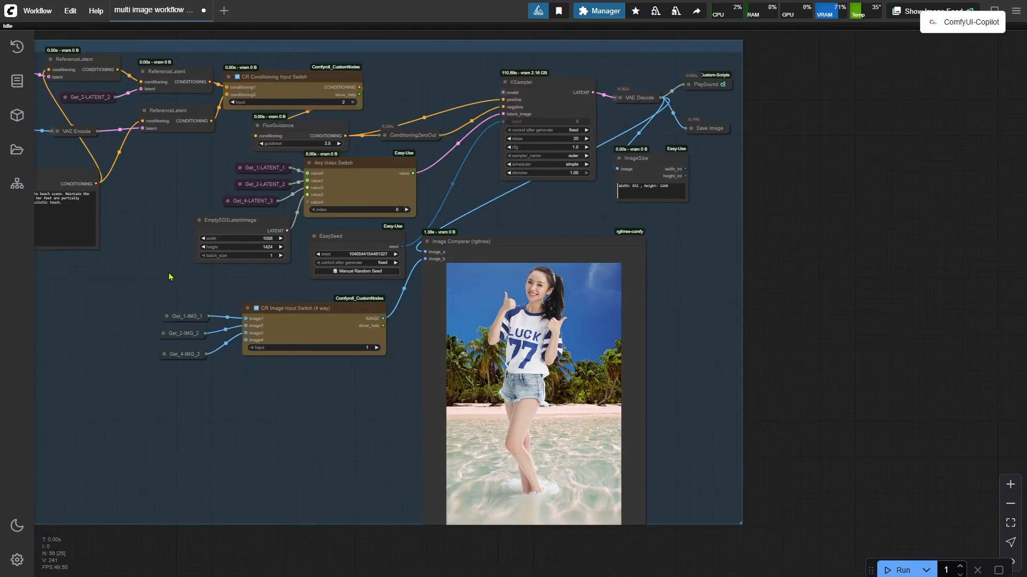
left_click_drag(169, 277, 534, 355)
Replace the CLIP Text Encode prompt with "woman standing on the beach, with her feet partially submerged in the ocean water" and queue it.
scroll(448, 308, "up", 5)
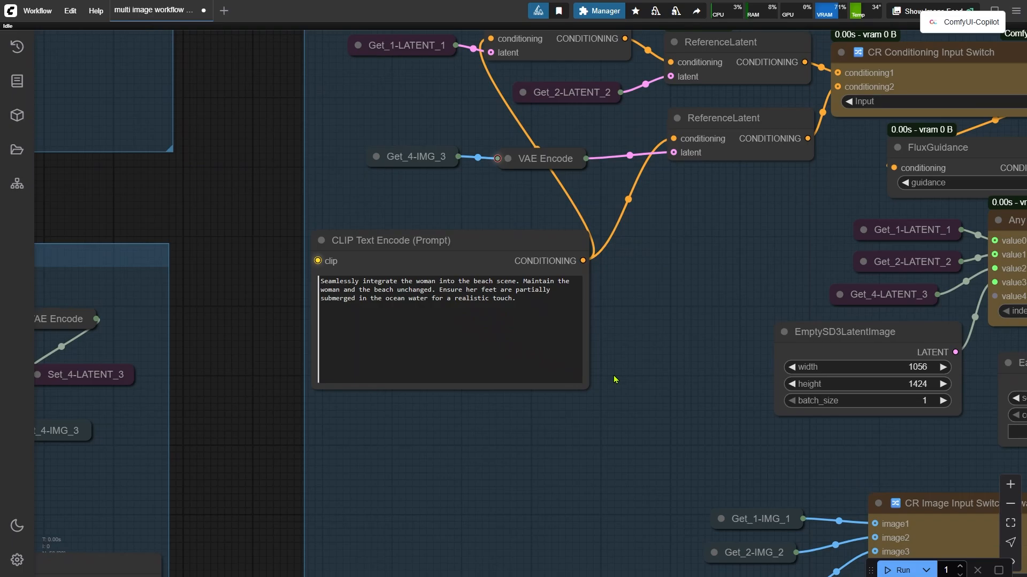
scroll(614, 379, "up", 2)
scroll(465, 236, "up", 4)
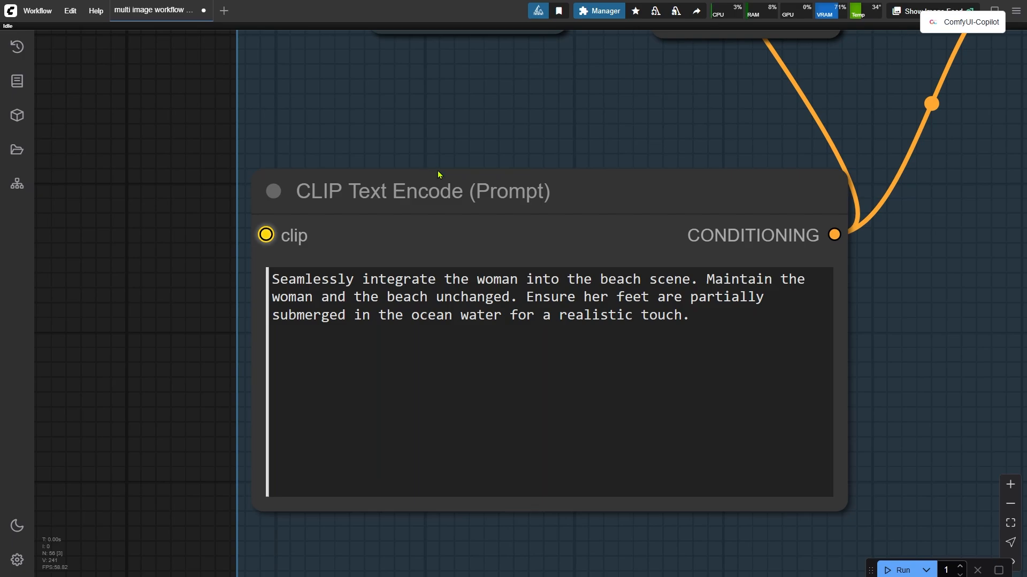
left_click_drag(709, 321, 273, 281)
key("ctrl+c")
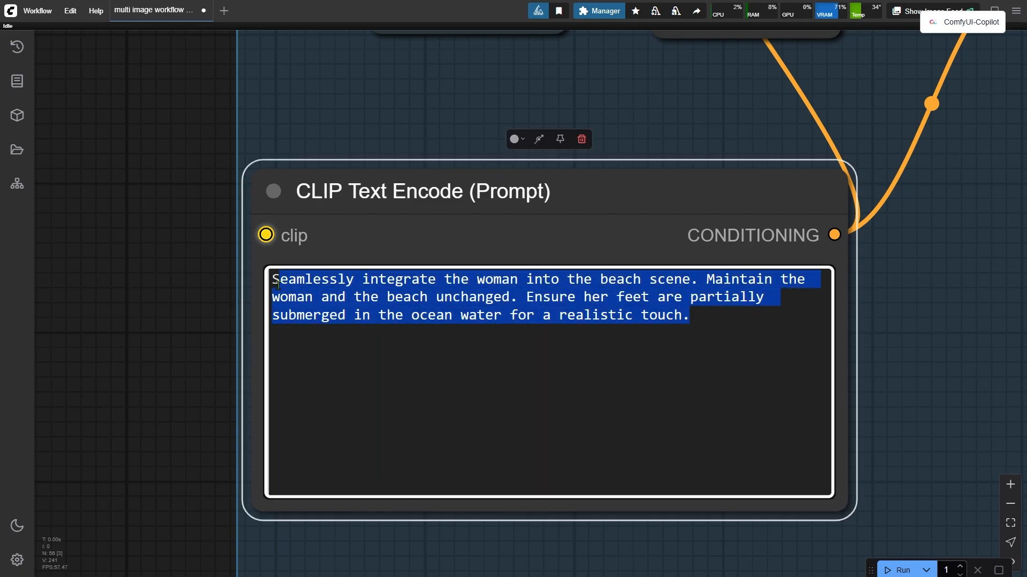
key("BackSpace")
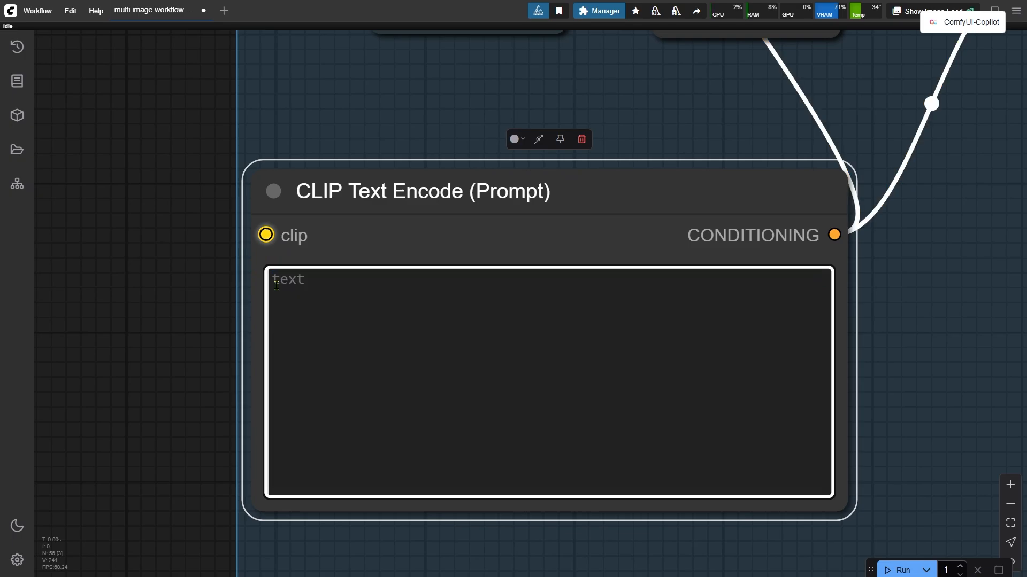
type("woman standing on the beach, with her feet partially submerged in the ocean water")
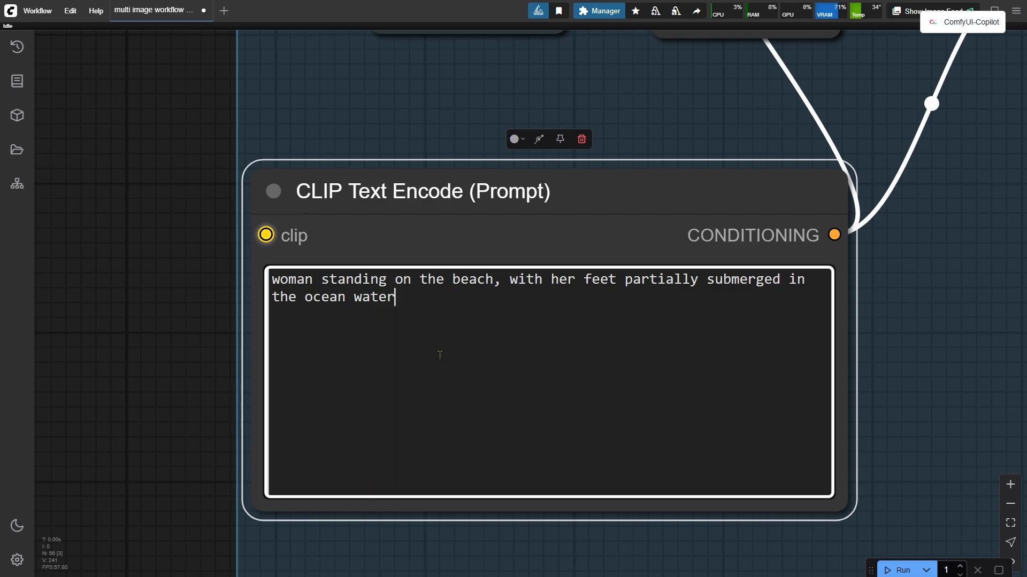
key("ctrl+Return")
Inspect the new generated result in the Image Comparer.
scroll(165, 296, "down", 10)
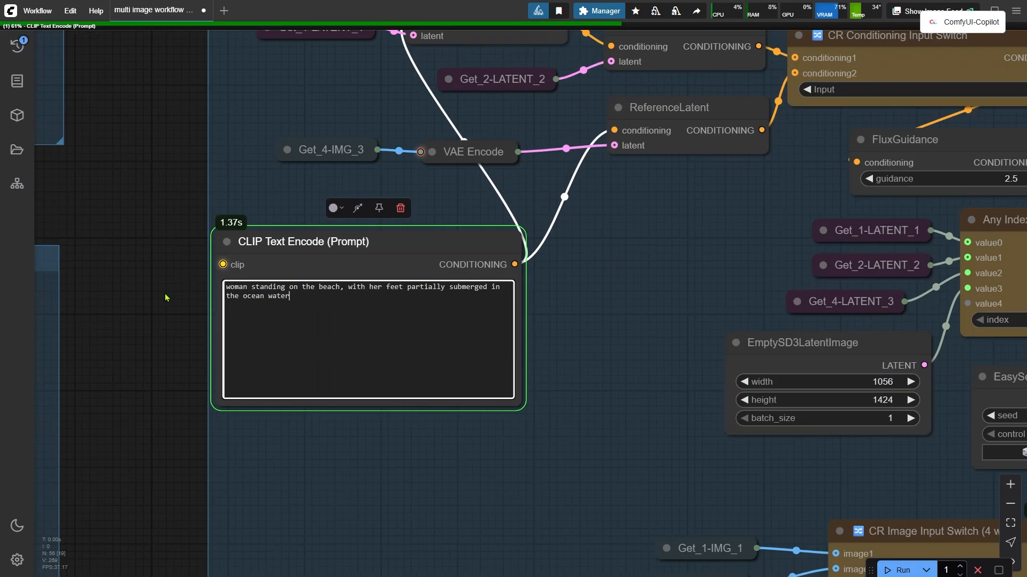
left_click_drag(549, 280, 44, 273)
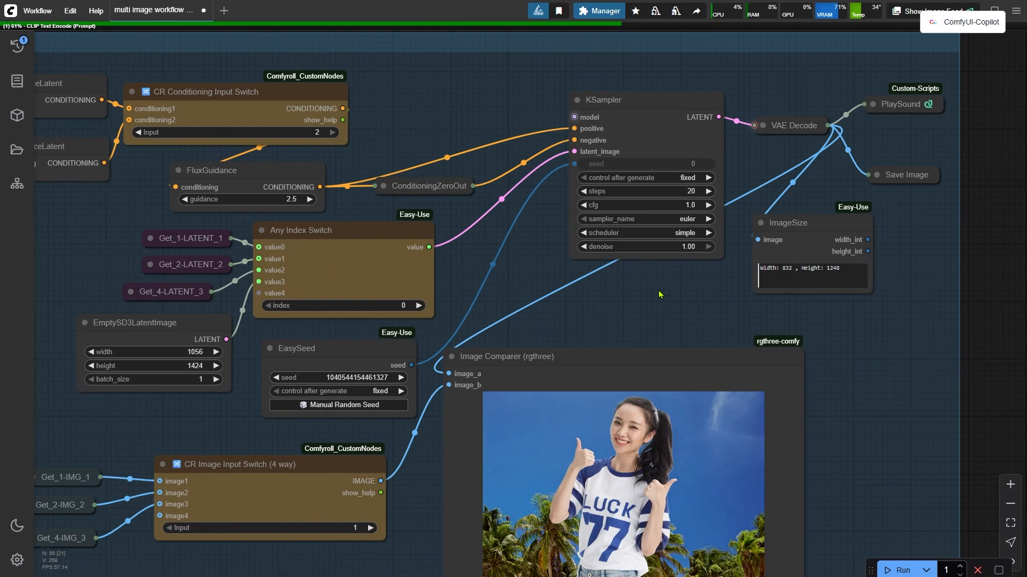
left_click_drag(661, 290, 613, 278)
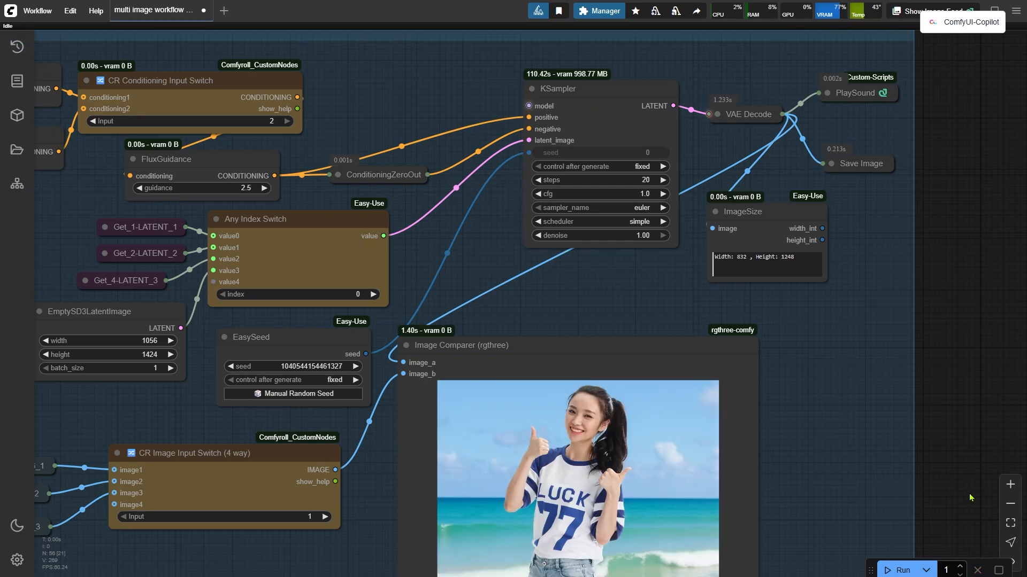
left_click_drag(970, 498, 983, 213)
scroll(343, 288, "up", 2)
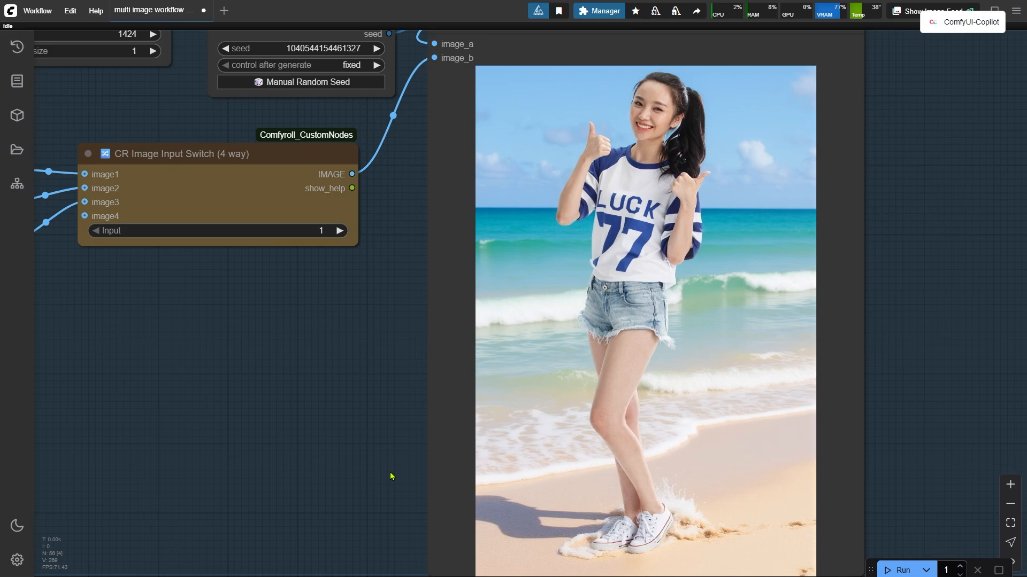
scroll(392, 468, "down", 7)
left_click_drag(248, 383, 708, 488)
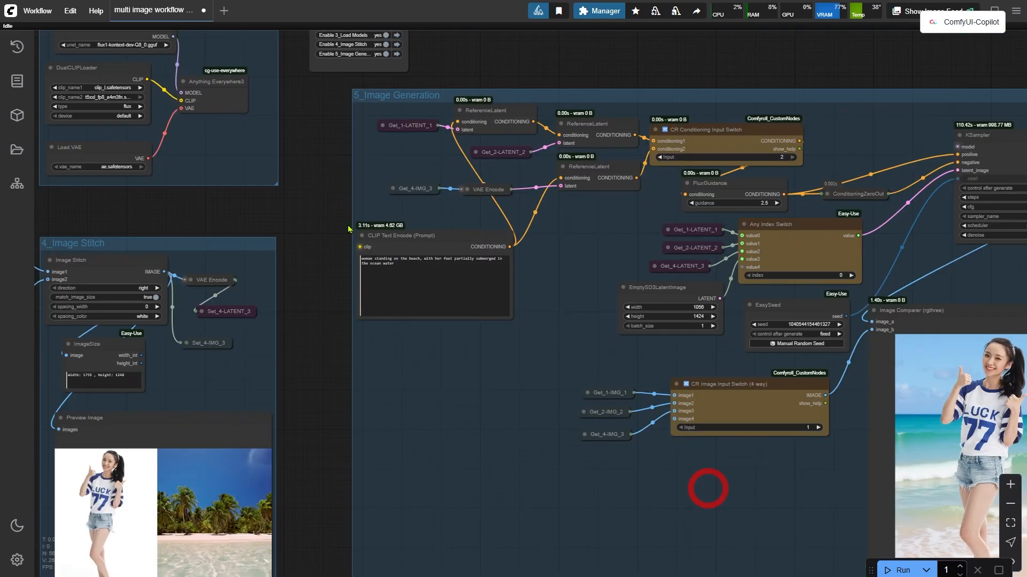
Restore the original "Seamlessly integrate the woman into the beach scene…" prompt in CLIP Text Encode and run the workflow.
scroll(471, 291, "up", 4)
left_click(435, 276)
key("ctrl+a")
key("ctrl+v")
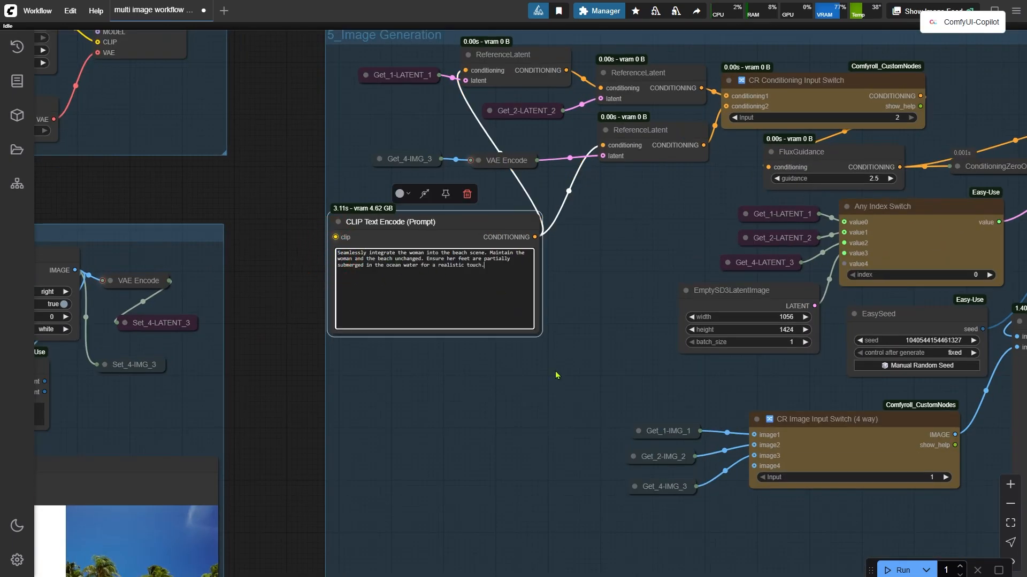
left_click(900, 570)
Examine the regenerated output in the Image Comparer and the surrounding generation nodes.
left_click_drag(947, 524, 410, 503)
scroll(684, 262, "up", 3)
left_click_drag(697, 253, 564, 343)
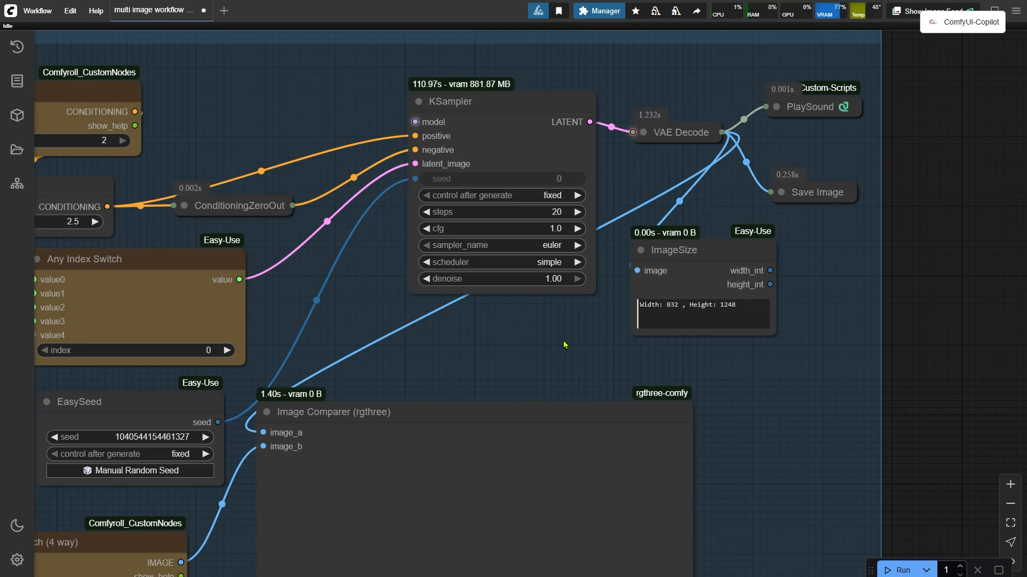
left_click_drag(563, 341, 585, 76)
left_click_drag(835, 443, 835, 397)
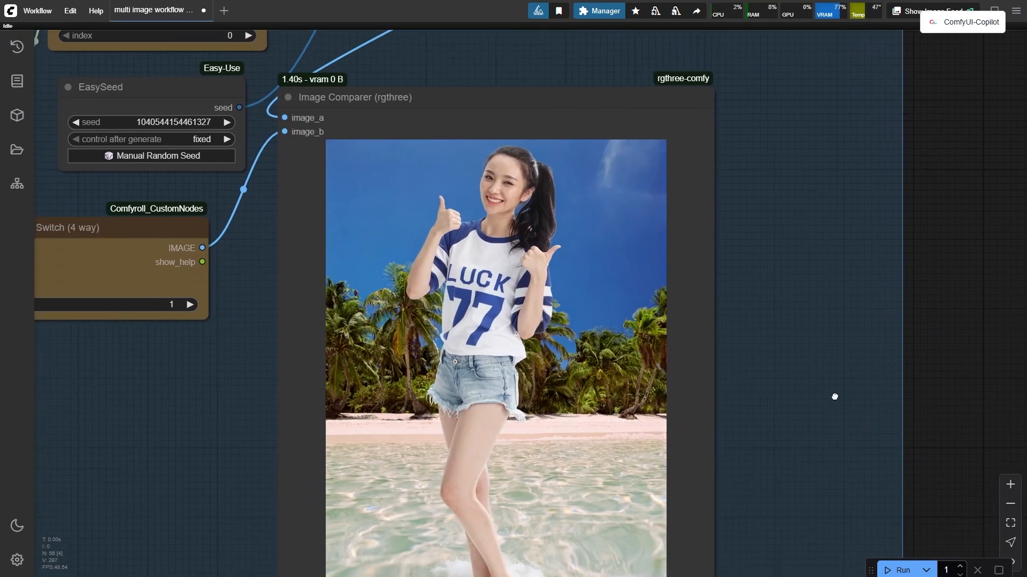
scroll(834, 397, "down", 3)
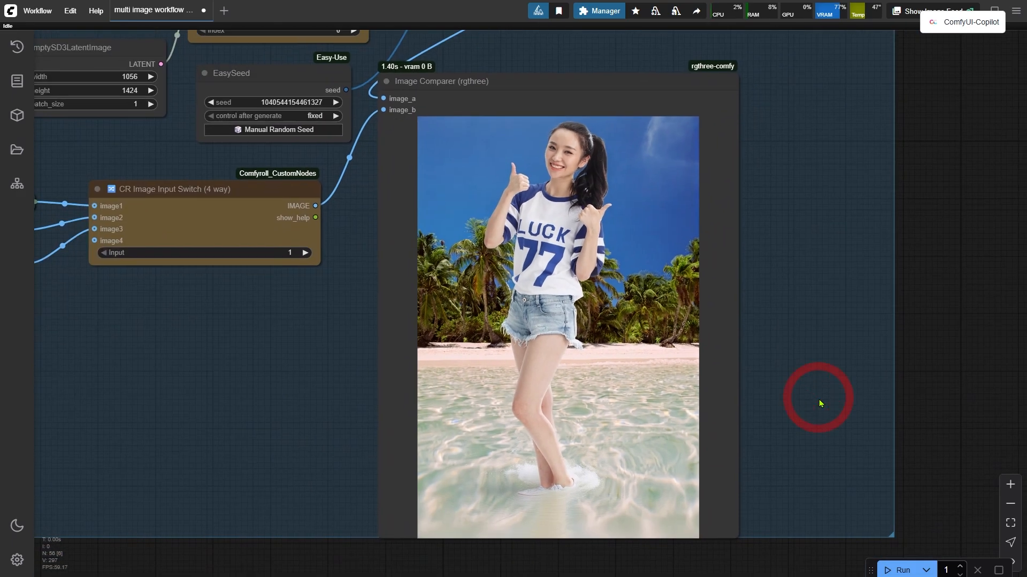
scroll(167, 302, "down", 1)
left_click_drag(97, 163, 378, 459)
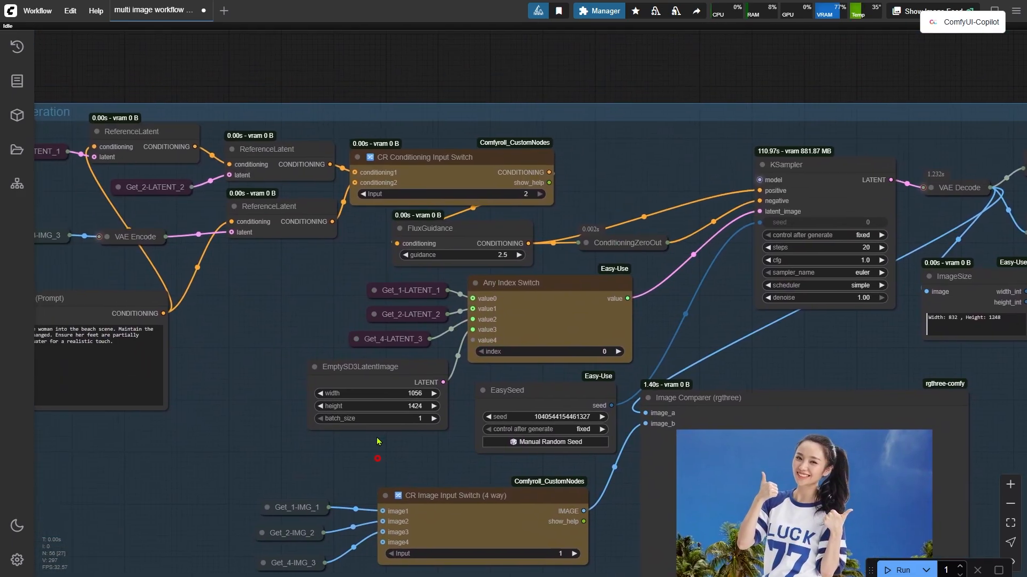
Inspect the CR Conditioning Input Switch input value and the Image Stitch group's VAE Encode and Set_4 nodes.
left_click(499, 194)
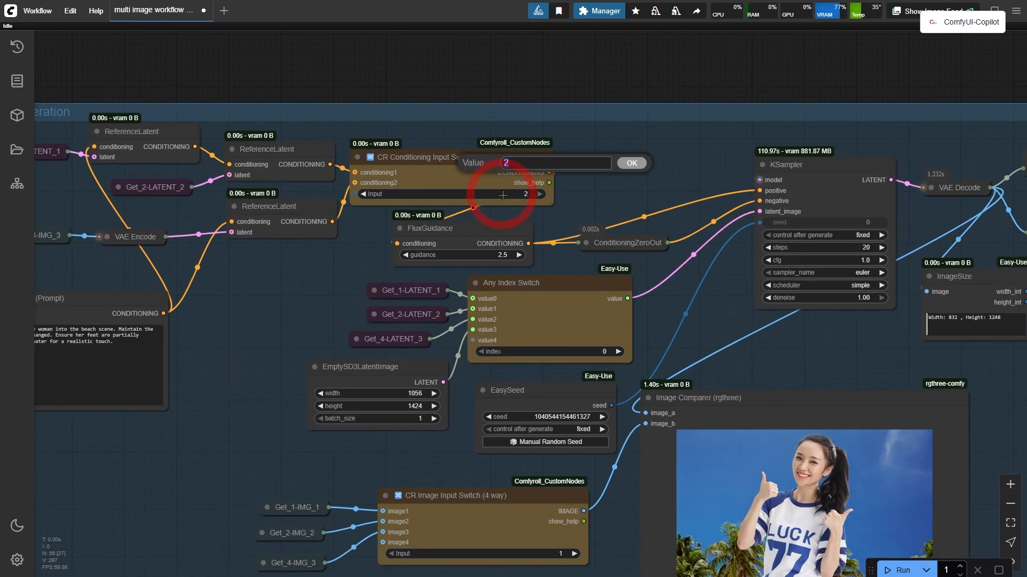
left_click(634, 162)
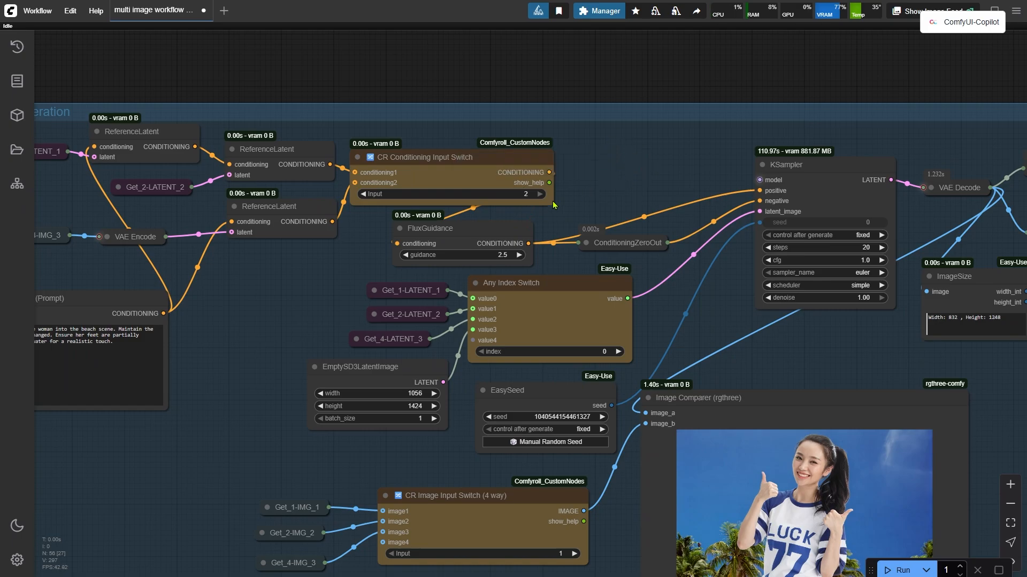
left_click_drag(246, 316, 469, 275)
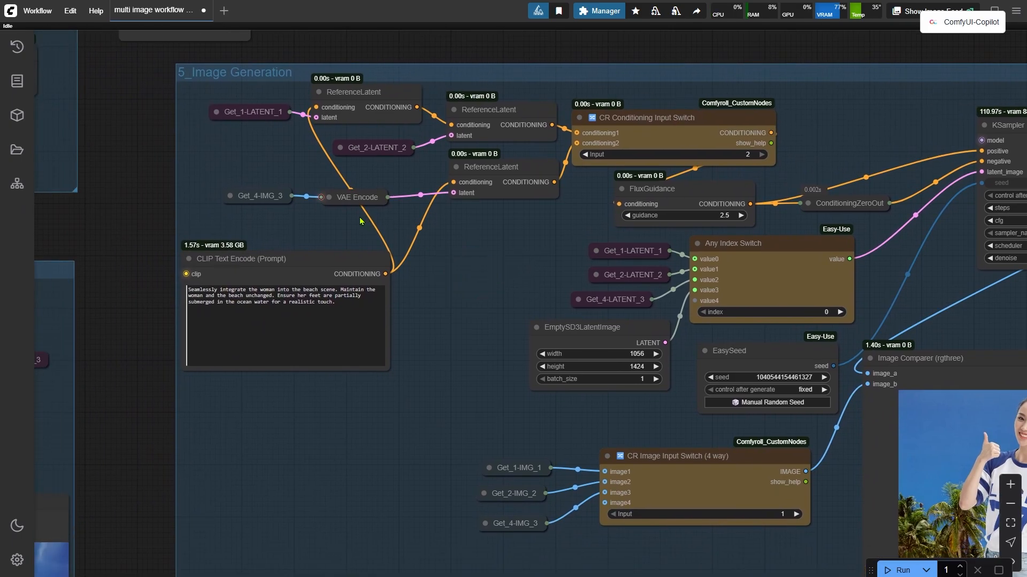
left_click(272, 196)
left_click_drag(111, 424, 671, 233)
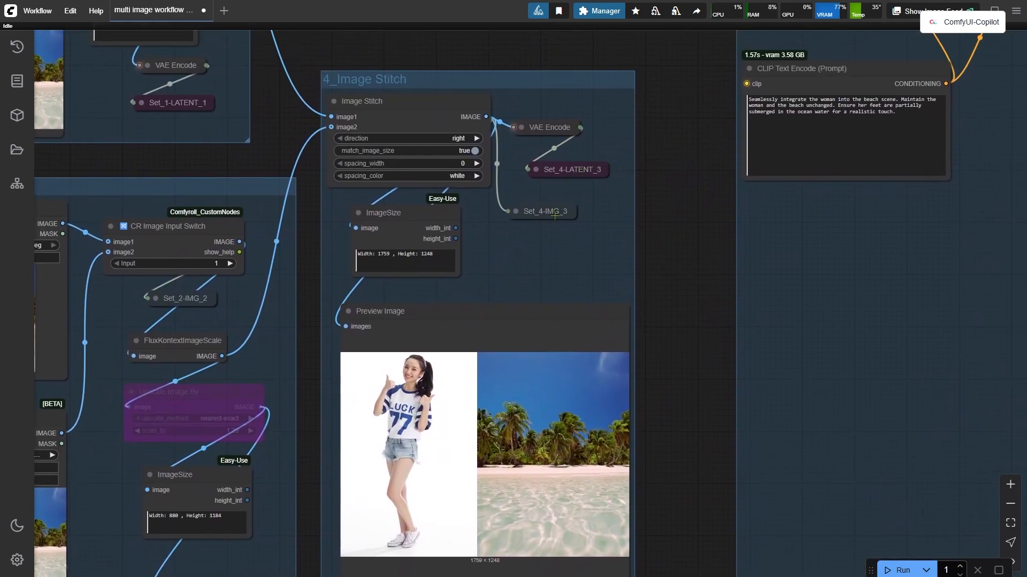
left_click(555, 215)
left_click(533, 325)
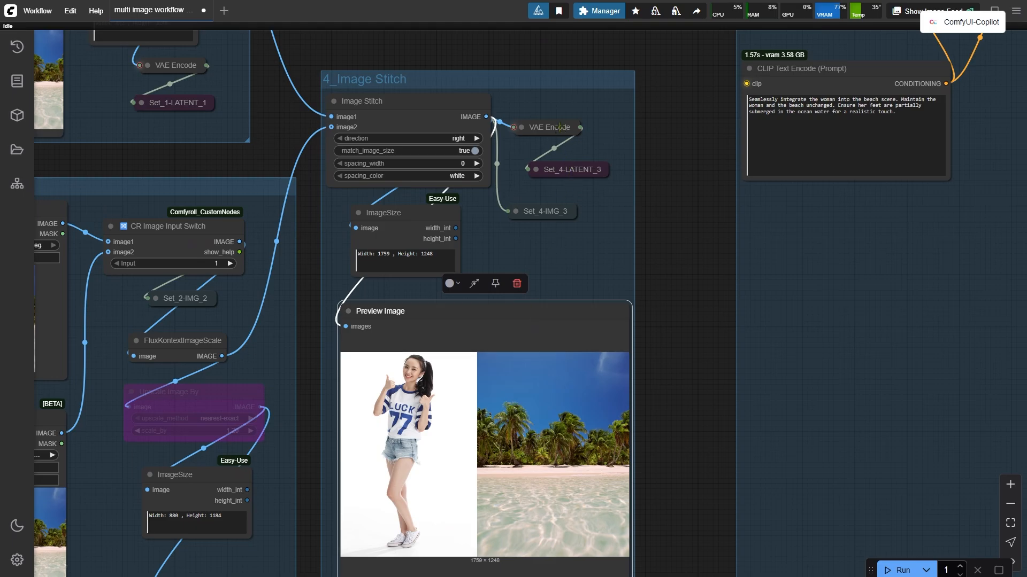
left_click(559, 127)
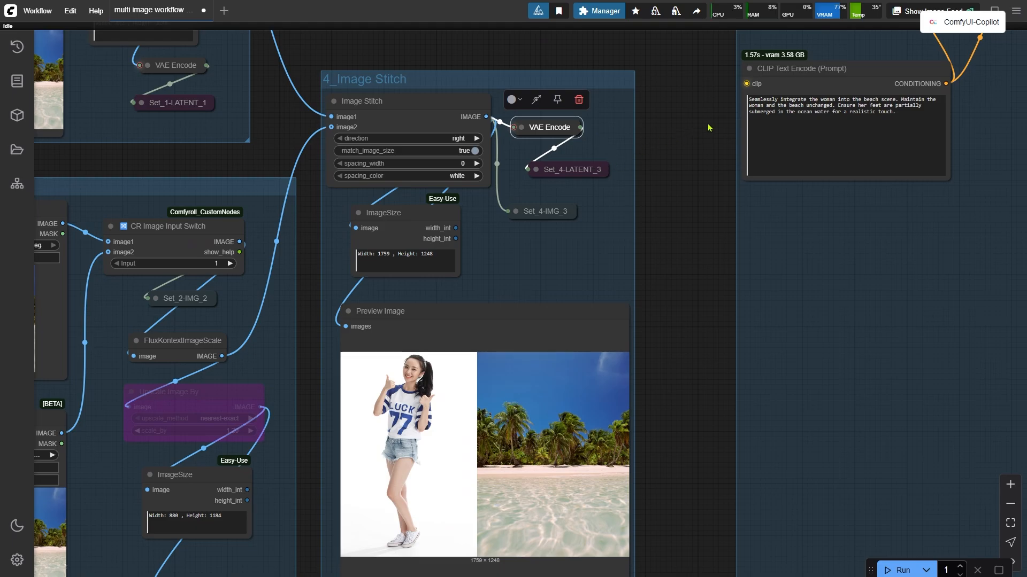
Add a GetNode beside the Image Generation VAE Encode and set its constant to 4-LATENT_3.
left_click_drag(709, 128, 332, 415)
scroll(590, 305, "up", 3)
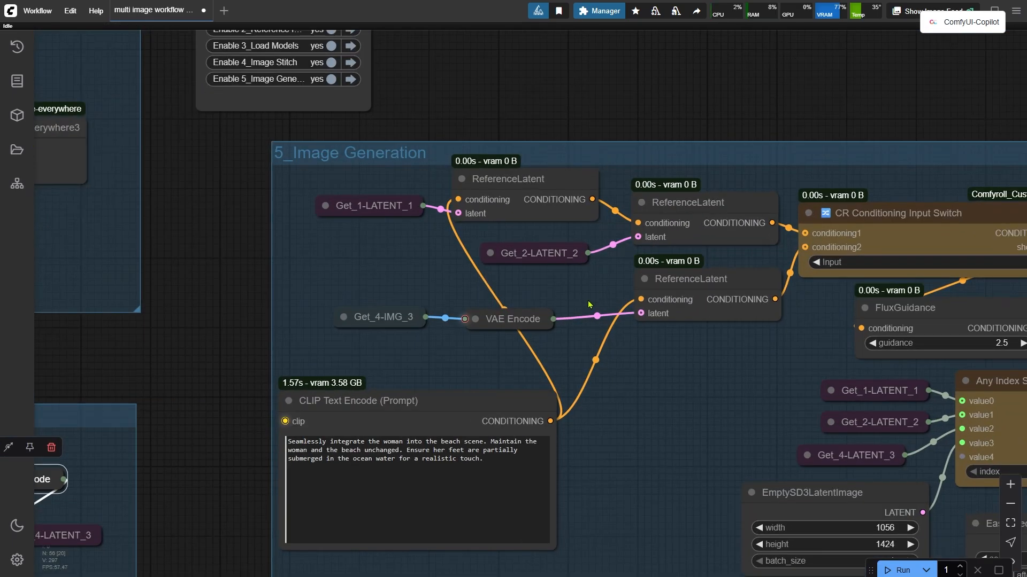
left_click(523, 325)
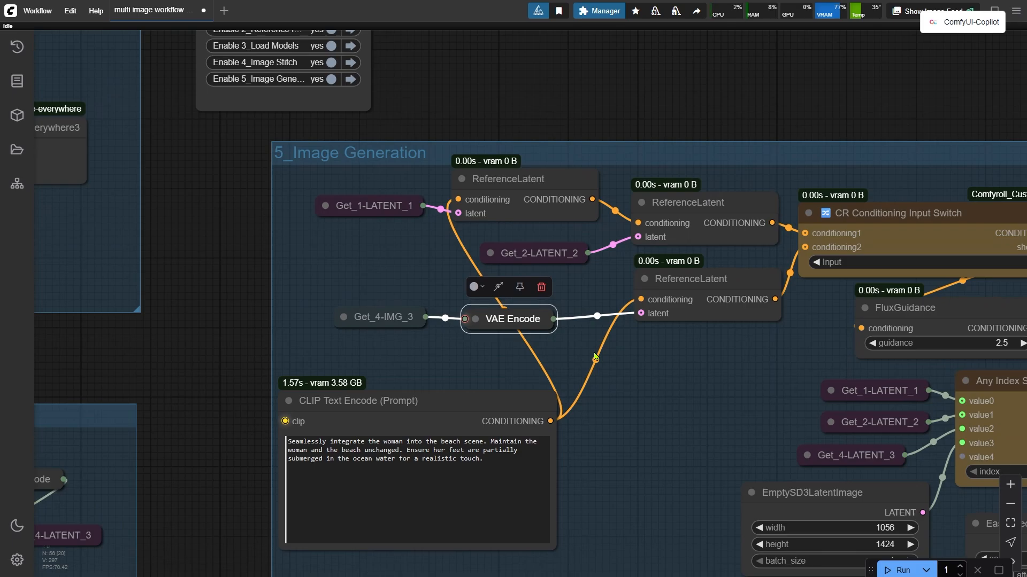
double_click(513, 362)
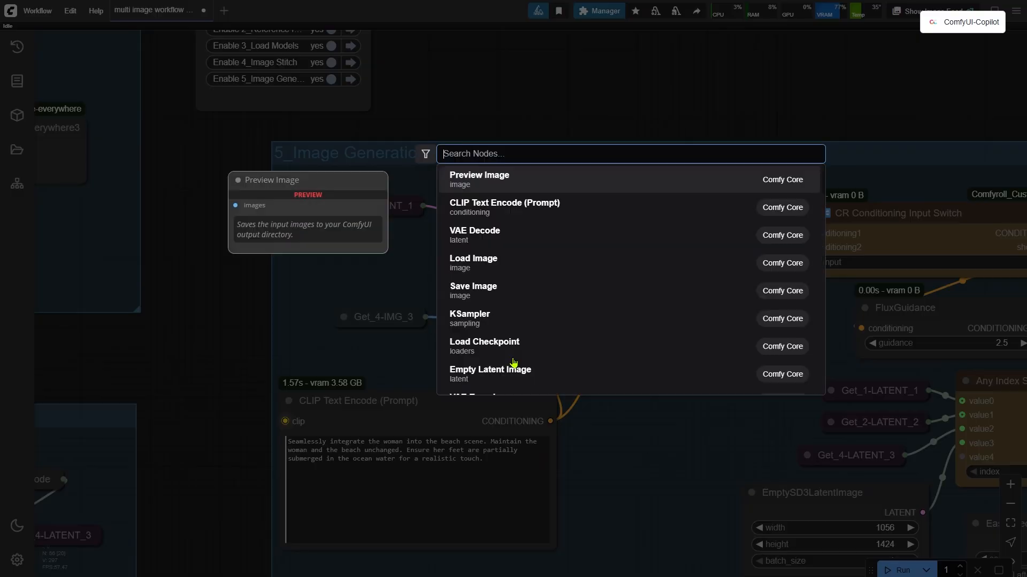
type("getnode")
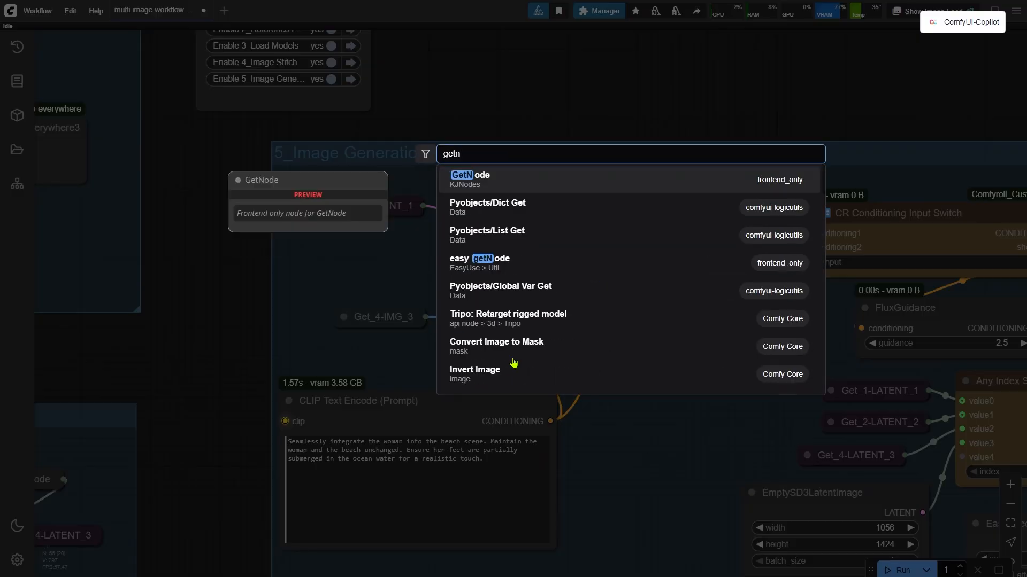
key("Return")
left_click(576, 383)
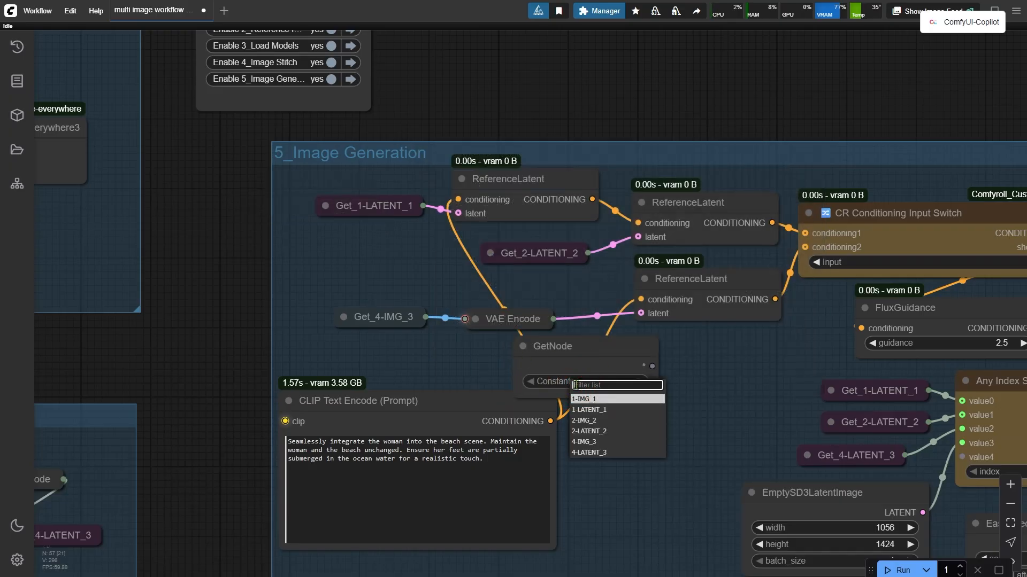
left_click(609, 451)
Feed Get_4-LATENT_3 into the third ReferenceLatent's latent input, deleting the VAE Encode and Get_4-IMG_3 nodes it replaces.
left_click_drag(651, 366, 640, 314)
left_click(512, 319)
key("Delete")
left_click(383, 316)
key("Delete")
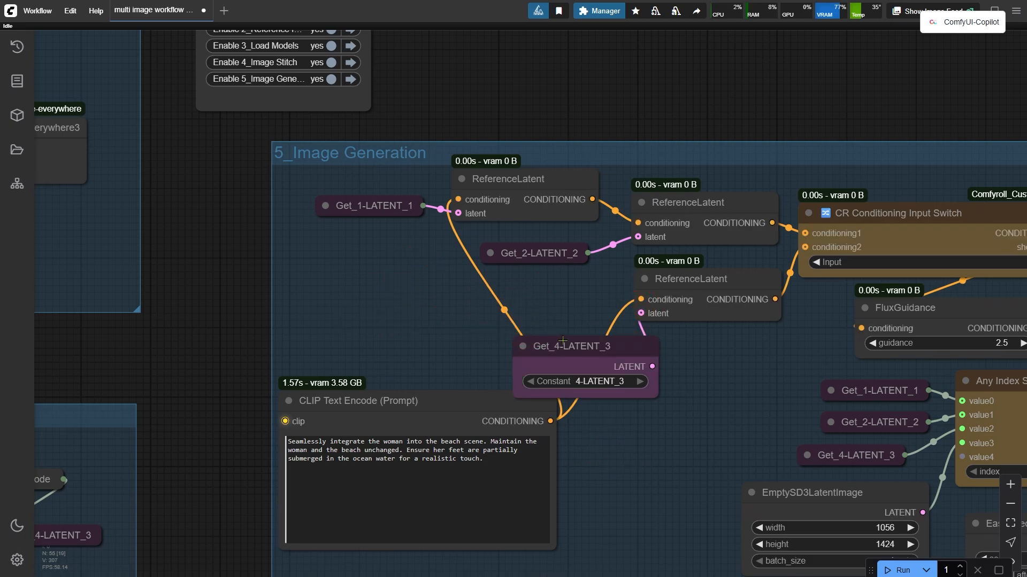
left_click(529, 345)
left_click_drag(529, 345, 495, 313)
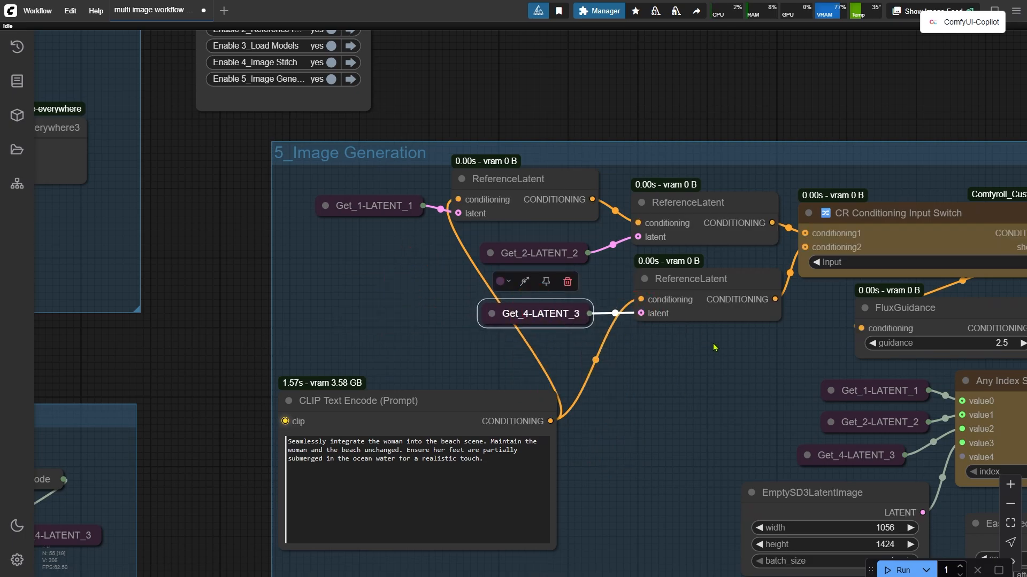
Set the CR Conditioning Input Switch input to 1.
left_click_drag(767, 367, 600, 360)
left_click(662, 255)
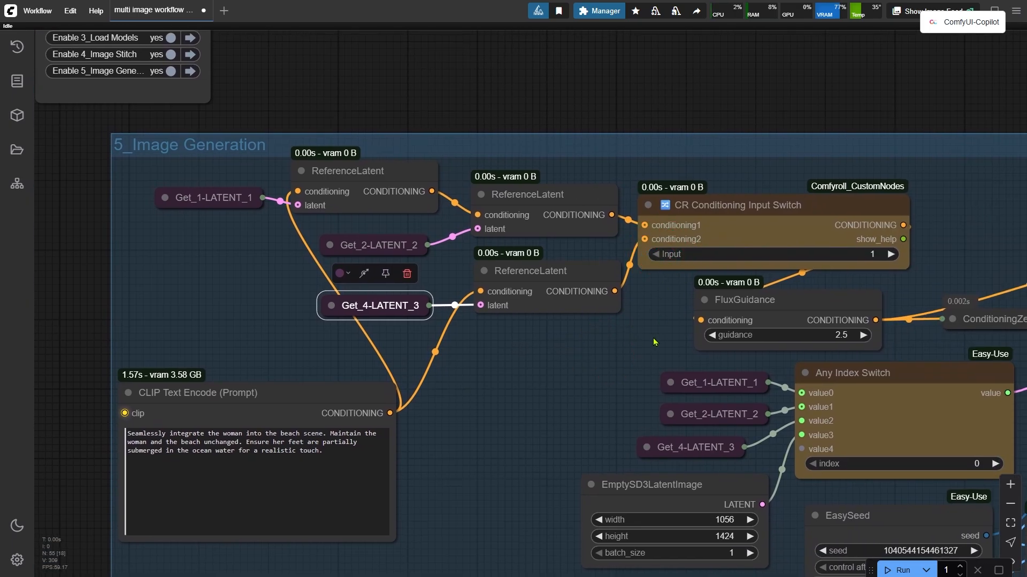
left_click(229, 196)
left_click(366, 245)
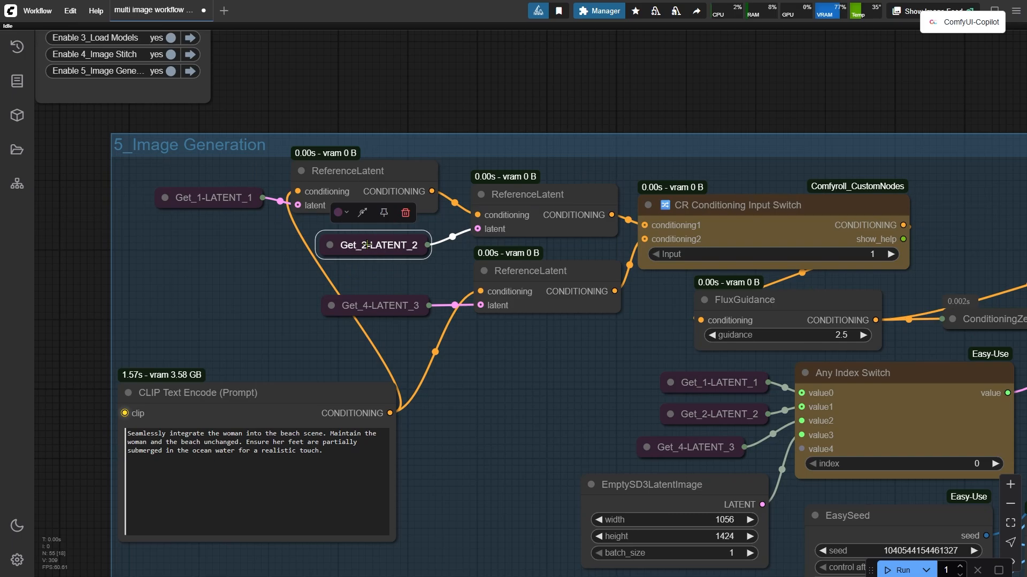
Trace the reference latents back through the reference image and image stitch groups.
scroll(87, 301, "down", 3)
left_click_drag(87, 301, 640, 224)
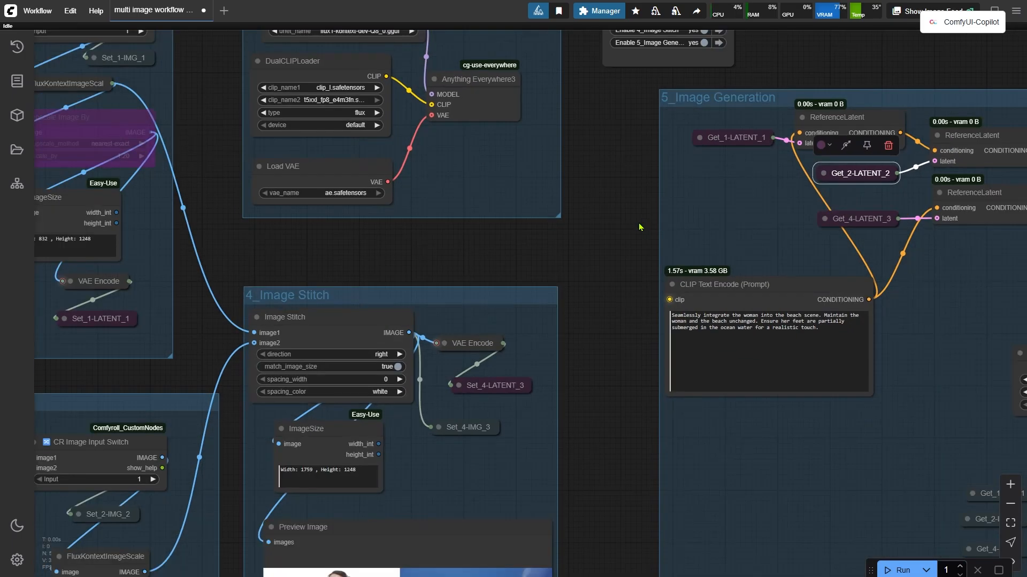
left_click_drag(251, 239, 718, 285)
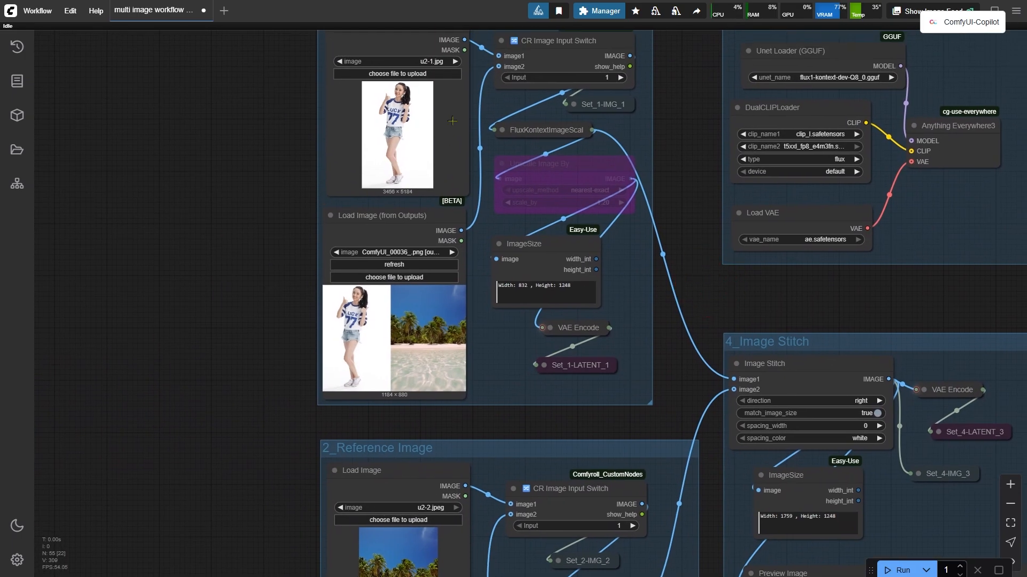
left_click(397, 481)
left_click_drag(926, 298, 267, 377)
scroll(809, 392, "up", 2)
left_click_drag(810, 390, 641, 399)
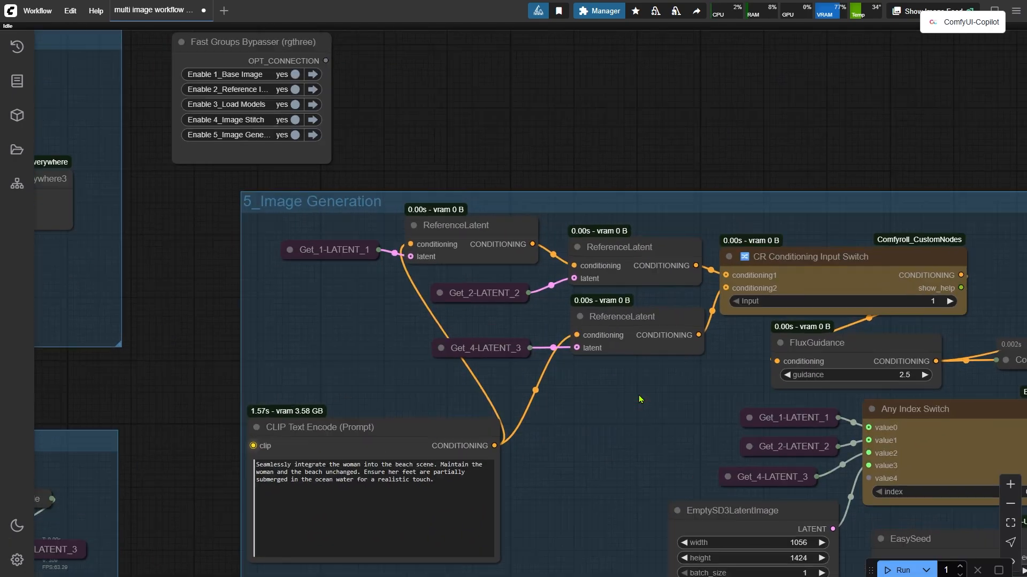
scroll(640, 400, "up", 1)
left_click(635, 236)
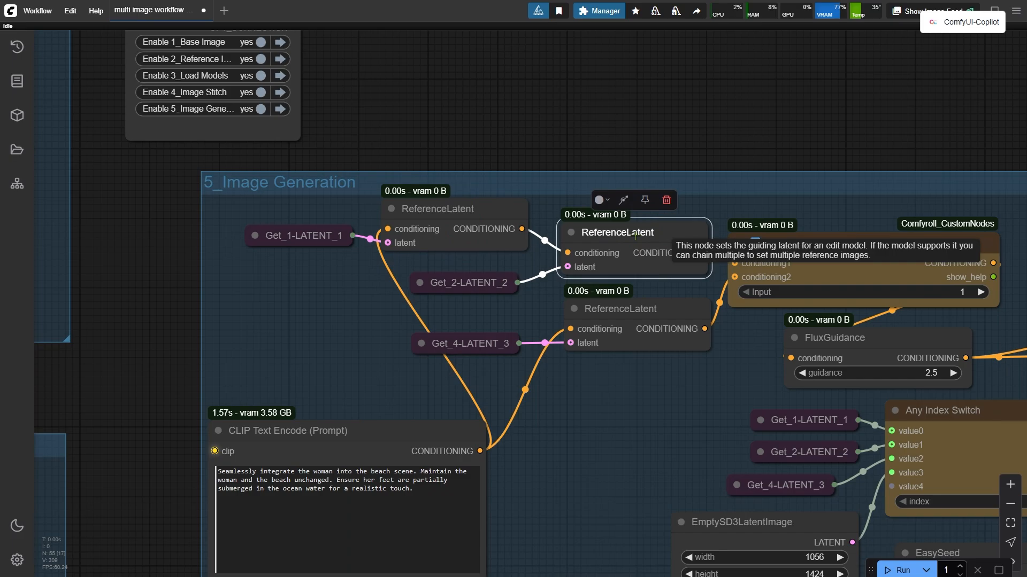
scroll(631, 235, "down", 3)
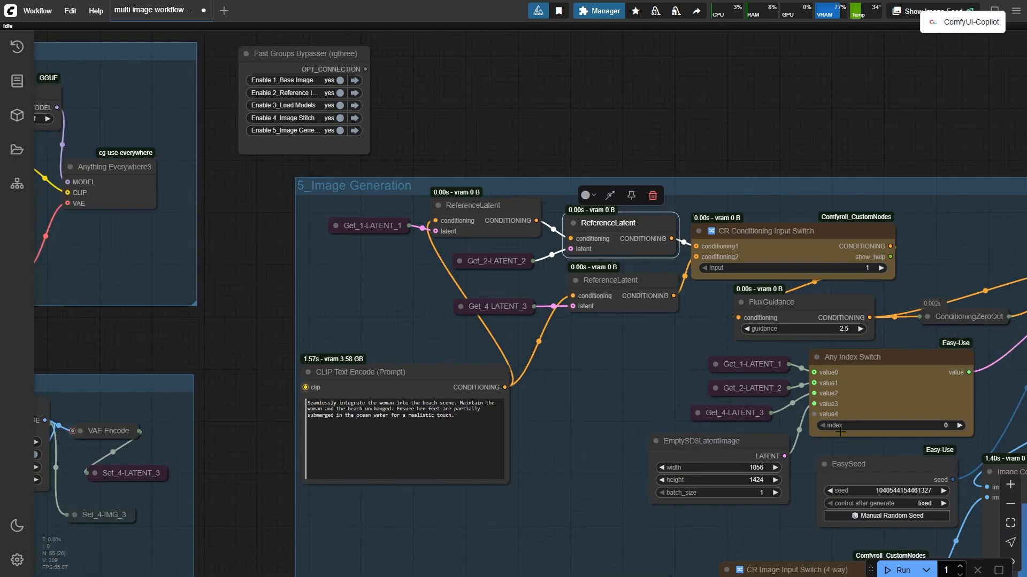
Run the workflow and view the generated image in the Image Comparer.
left_click(898, 570)
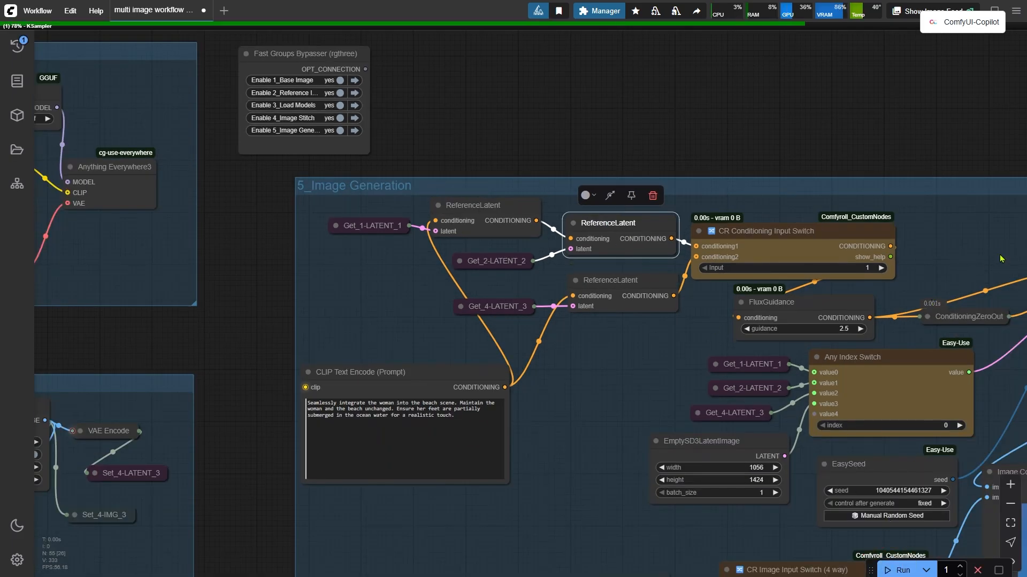
left_click_drag(1001, 256, 312, 195)
scroll(529, 351, "up", 1)
left_click_drag(547, 372, 550, 304)
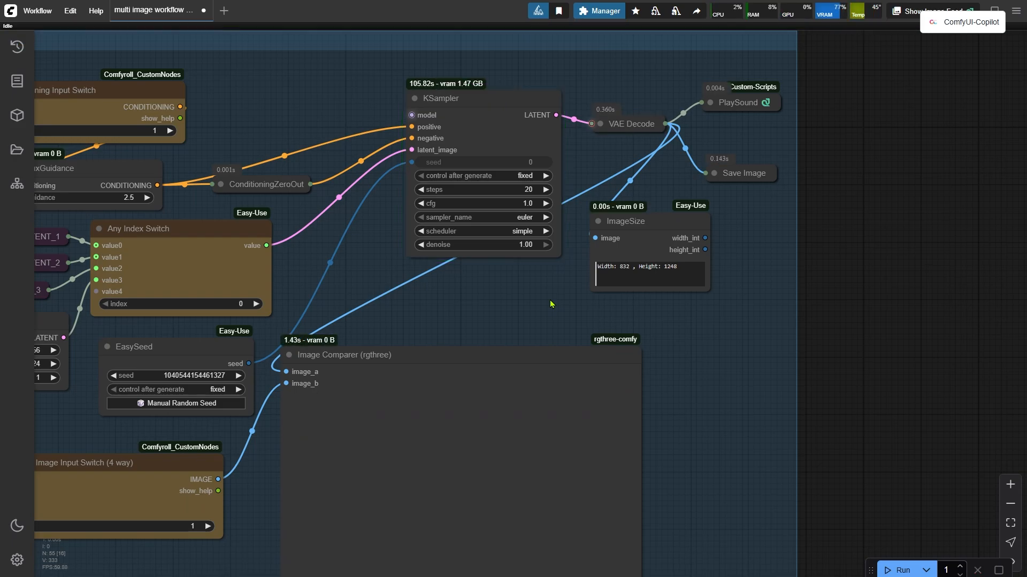
left_click_drag(542, 297, 625, 98)
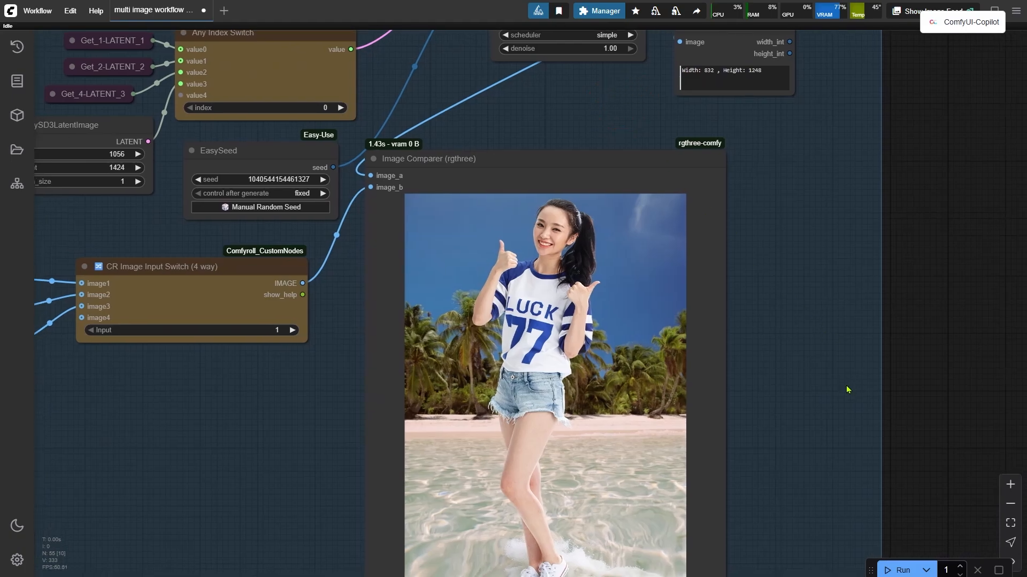
left_click_drag(836, 418, 848, 341)
scroll(848, 340, "down", 1)
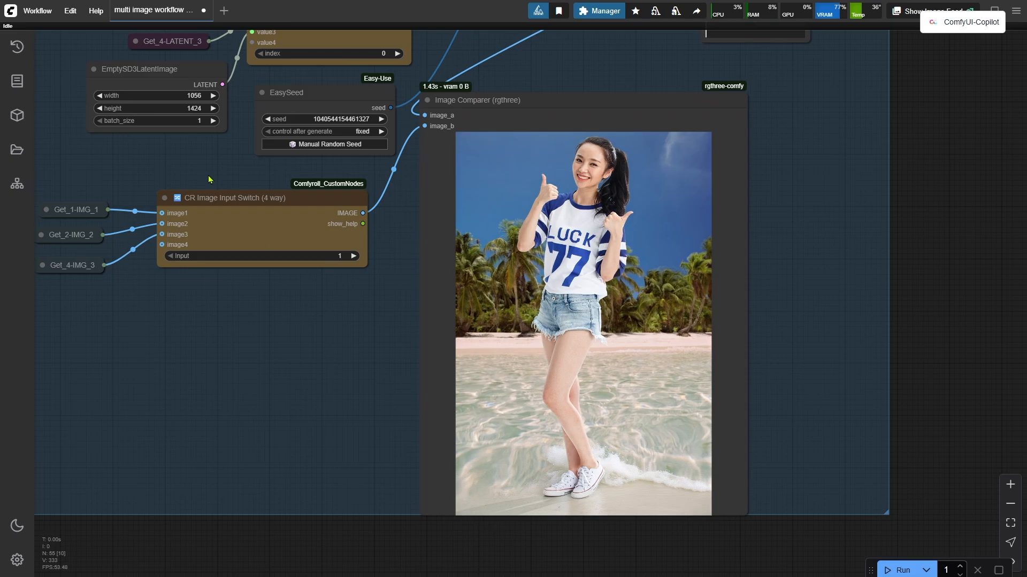
Set the Any Index Switch index to 1.
left_click_drag(201, 159, 528, 411)
scroll(530, 411, "up", 1)
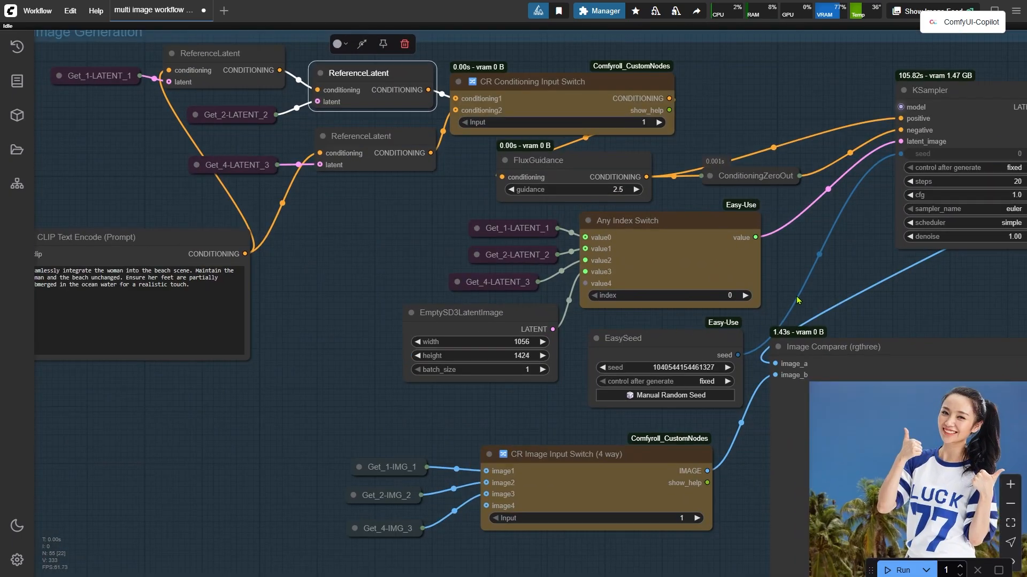
left_click(922, 142)
scroll(623, 288, "up", 2)
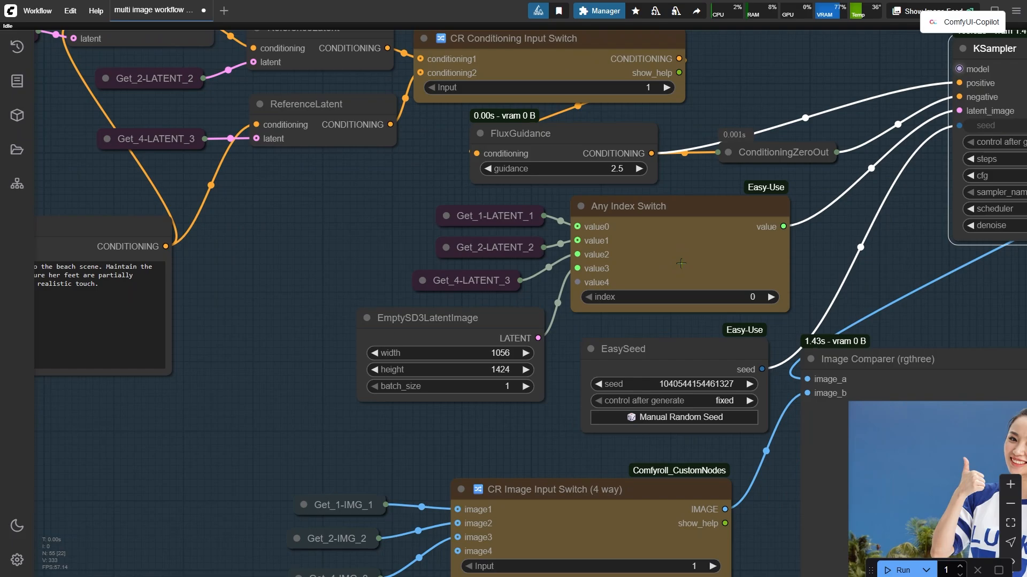
left_click(681, 264)
left_click(505, 215)
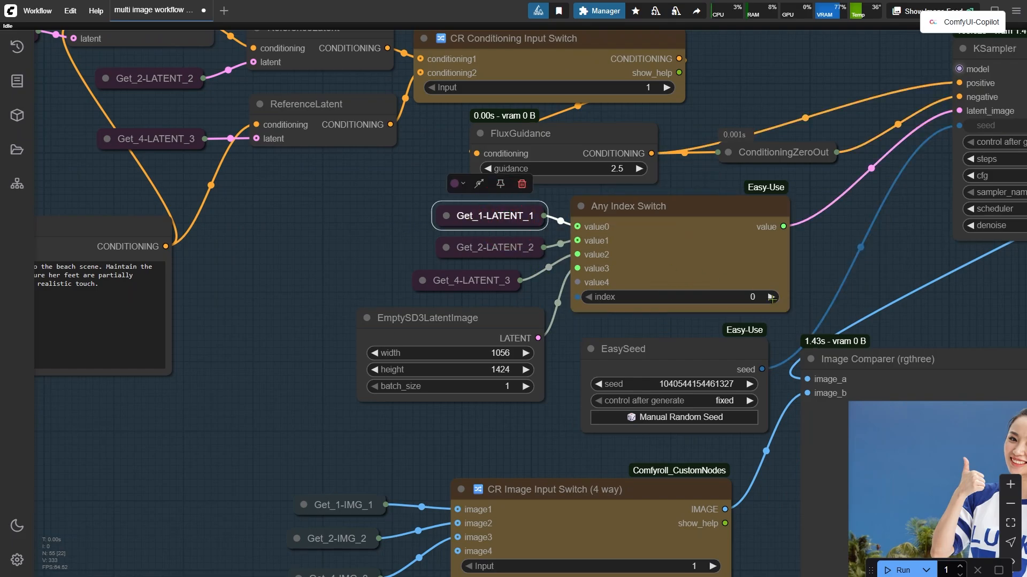
left_click(768, 297)
left_click(603, 239)
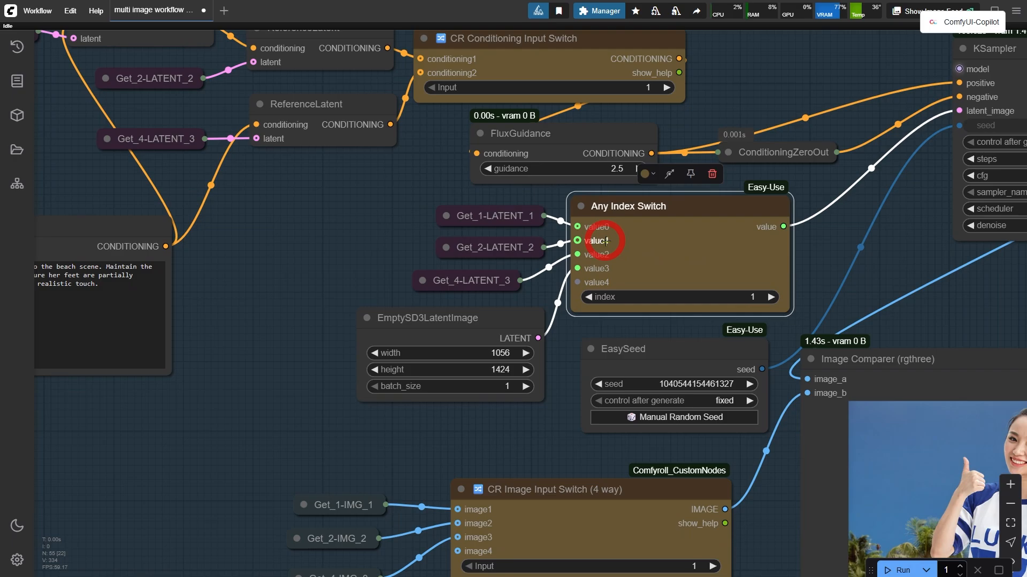
left_click(505, 250)
Trace the Get_2-LATENT_2 source back to the reference image's Load Image and VAE Encode nodes.
scroll(641, 239, "down", 5)
left_click_drag(155, 339, 849, 357)
scroll(406, 447, "up", 2)
scroll(436, 459, "up", 4)
left_click_drag(470, 447, 505, 257)
scroll(501, 286, "down", 3)
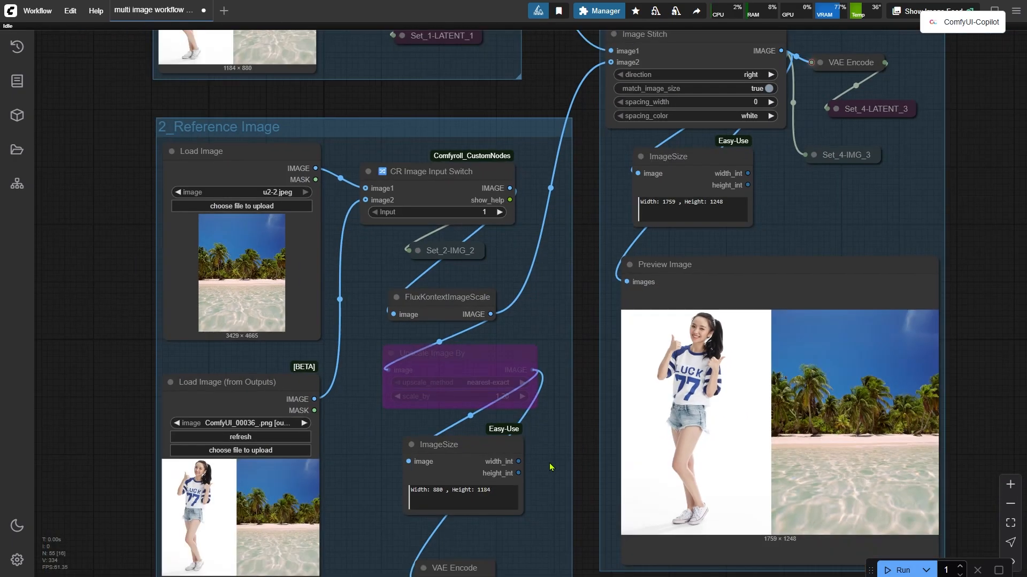
left_click_drag(546, 502, 534, 420)
left_click_drag(459, 553, 457, 478)
left_click(455, 495)
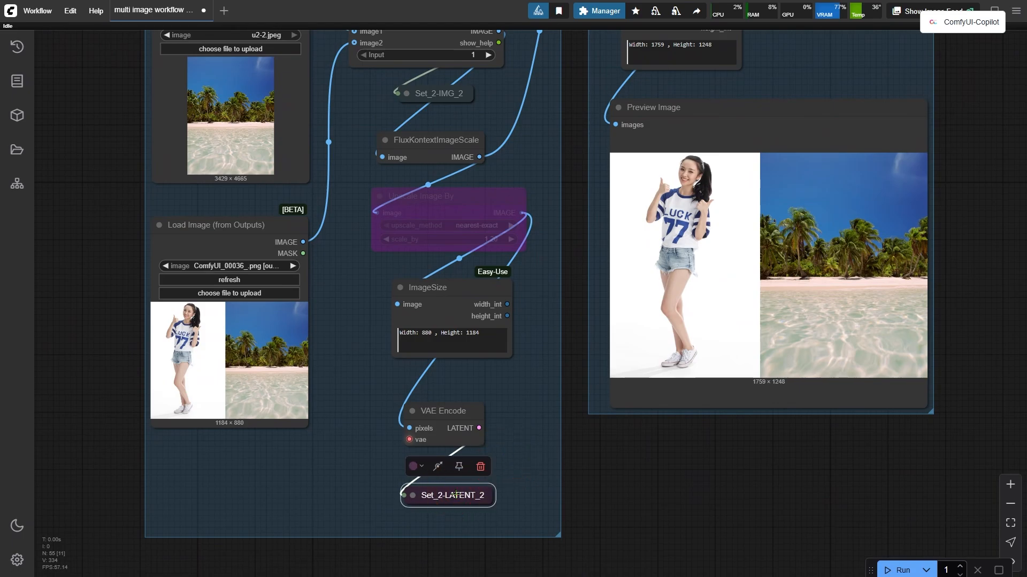
left_click(296, 139)
left_click_drag(568, 171, 538, 224)
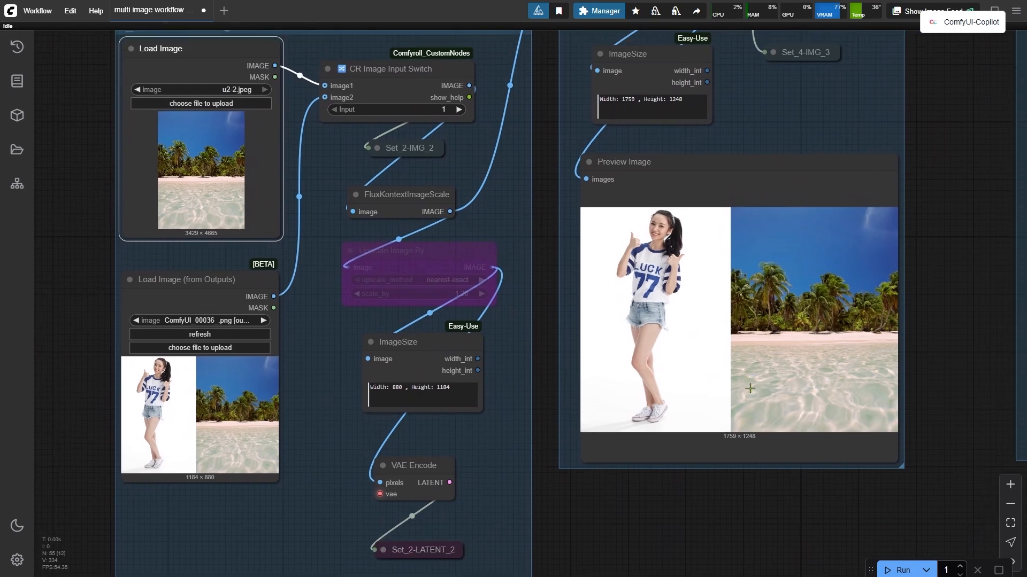
Queue the workflow again and inspect the new output in the Image Comparer.
left_click(898, 570)
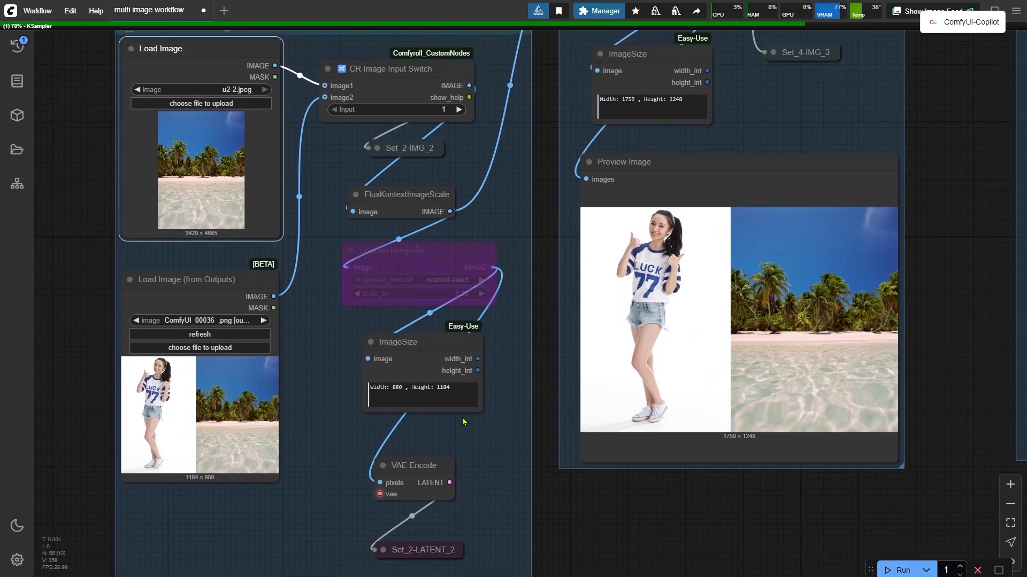
scroll(481, 299, "down", 4)
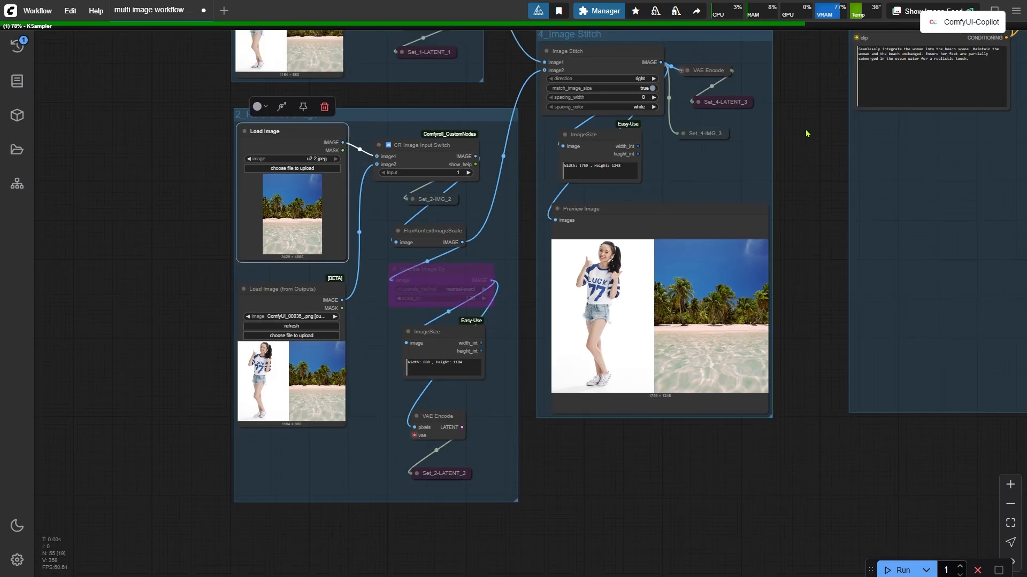
left_click_drag(623, 194, 417, 305)
left_click_drag(605, 250, 133, 390)
scroll(678, 298, "up", 7)
left_click_drag(783, 306, 481, 321)
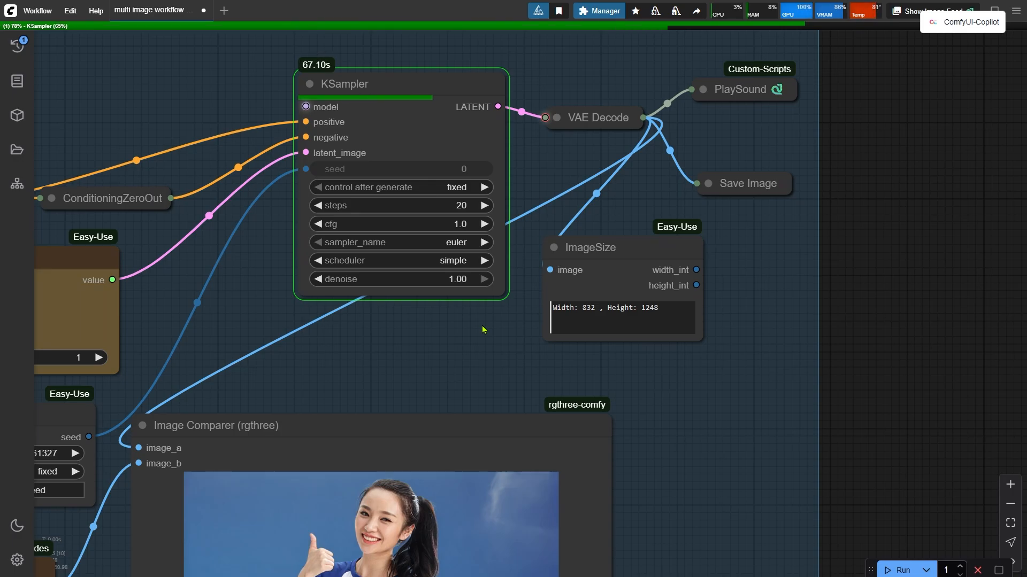
left_click_drag(470, 349, 730, 30)
scroll(683, 41, "down", 3)
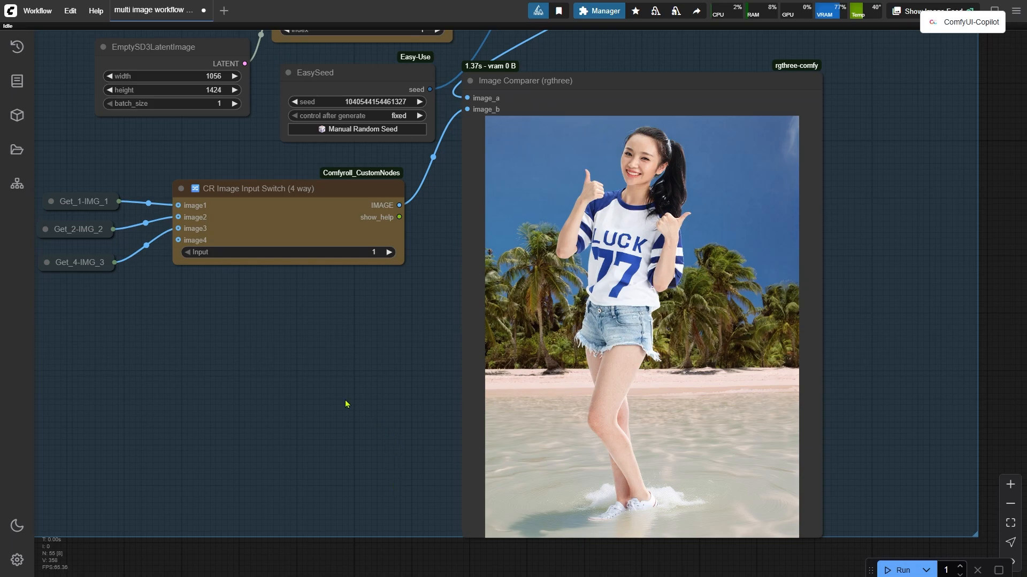
Set the Any Index Switch index to 2.
scroll(345, 402, "down", 1)
left_click_drag(259, 178, 342, 370)
scroll(365, 245, "up", 2)
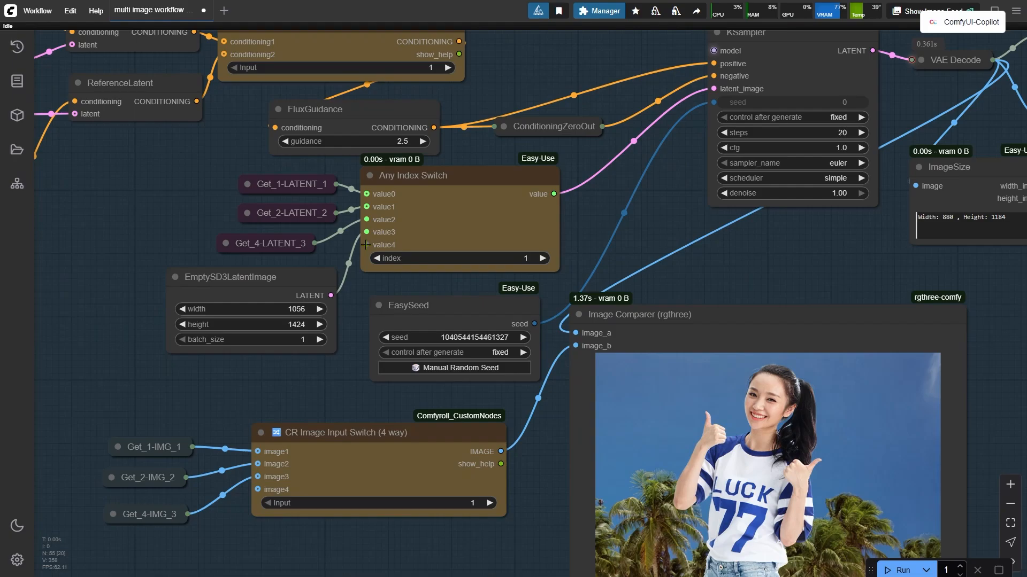
left_click(542, 259)
left_click_drag(582, 182, 597, 179)
left_click(403, 216)
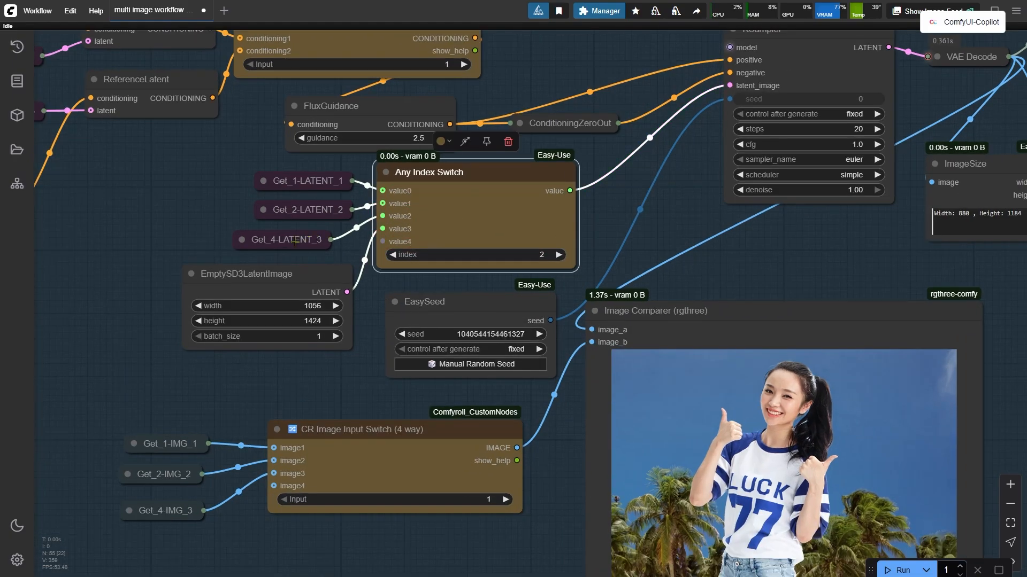
Trace the Get_4-LATENT_3 source back to the Image Stitch group's VAE Encode and Set_4-LATENT_3 nodes.
left_click(288, 239)
left_click_drag(120, 315, 706, 177)
left_click_drag(304, 316, 660, 395)
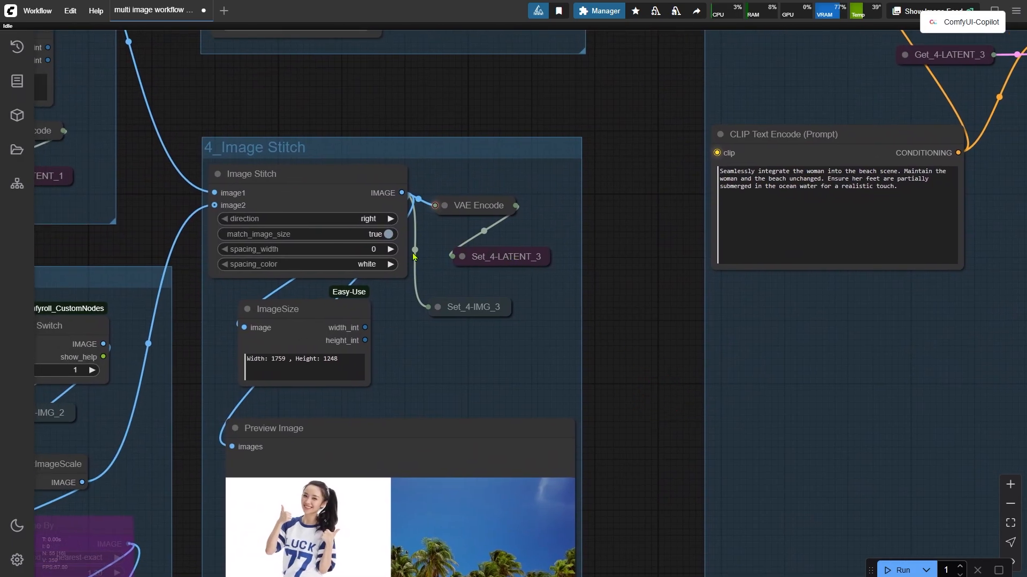
left_click(463, 256)
left_click(440, 488)
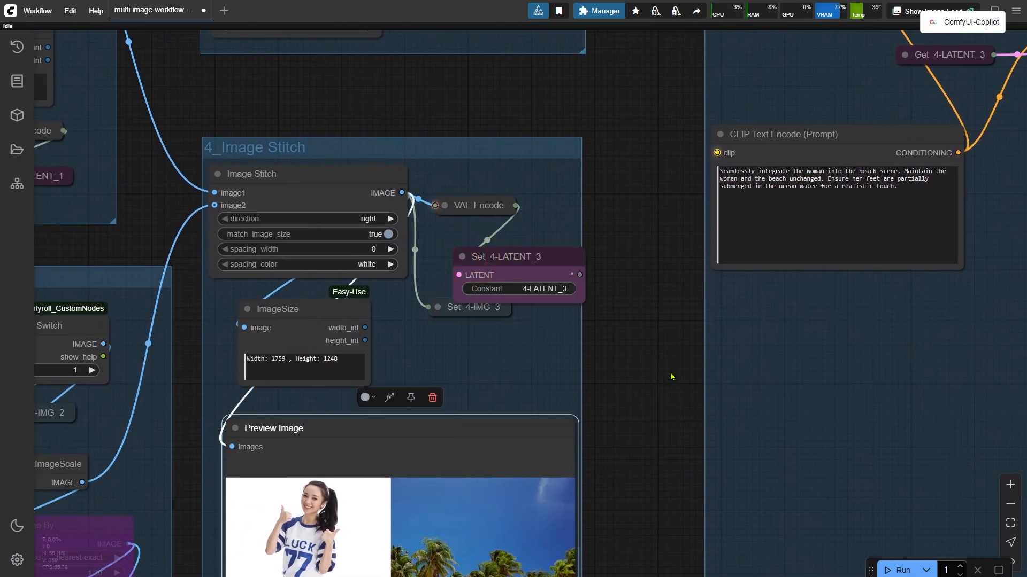
Queue the workflow and inspect the generated image in the Image Comparer.
left_click(898, 570)
left_click_drag(931, 397, 206, 540)
left_click_drag(912, 313, 435, 284)
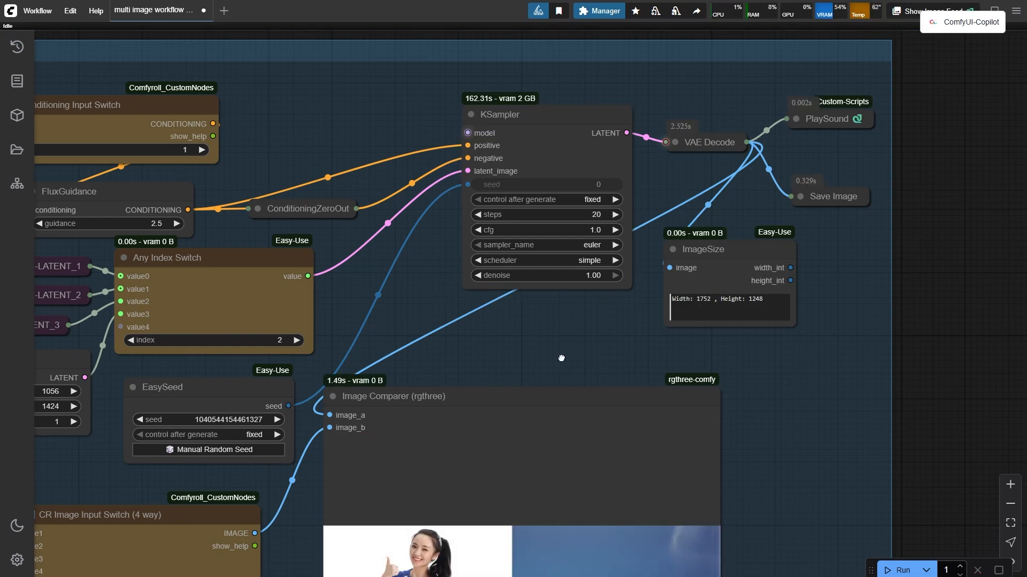
left_click_drag(556, 299, 563, 57)
scroll(619, 160, "down", 4)
scroll(728, 289, "up", 2)
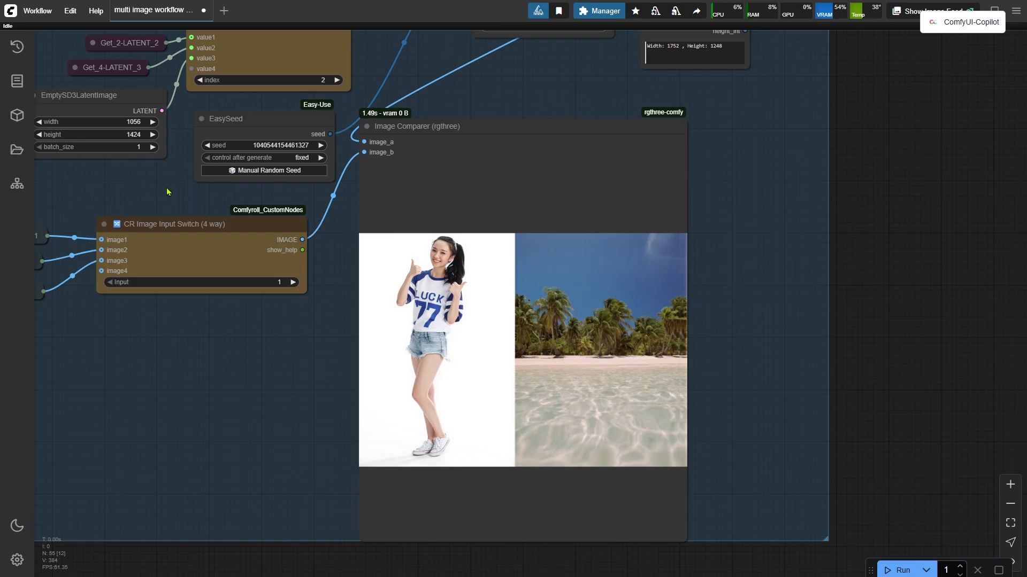
left_click_drag(169, 193, 389, 418)
scroll(393, 416, "up", 2)
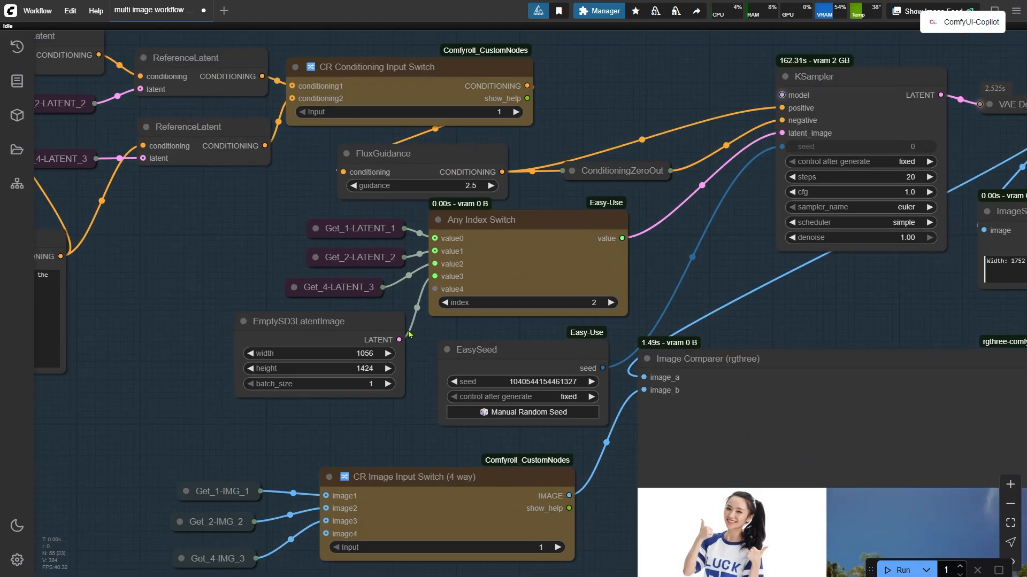
Set the EmptySD3LatentImage width to 1184 and height to 880.
left_click(387, 317)
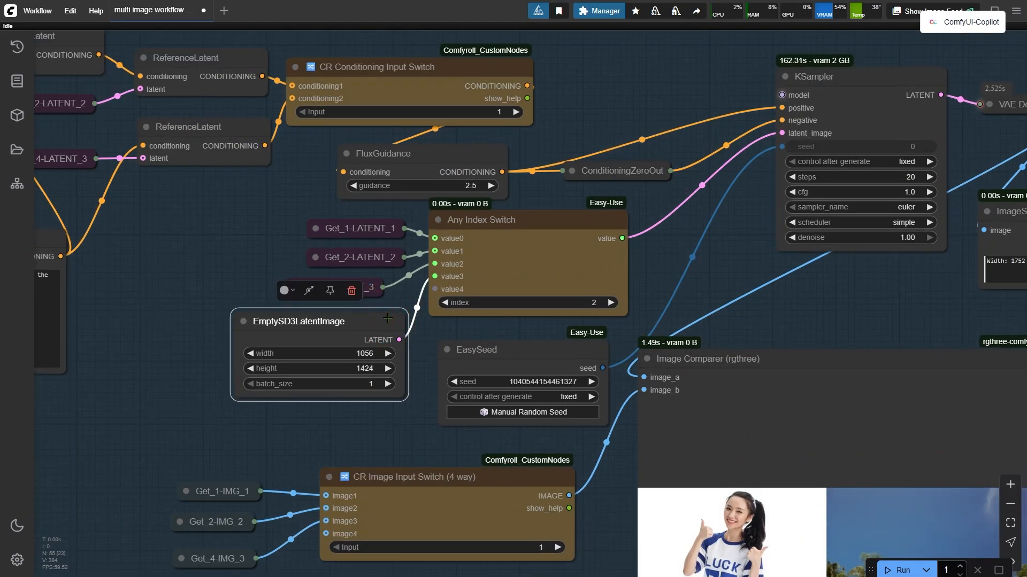
scroll(219, 398, "up", 5)
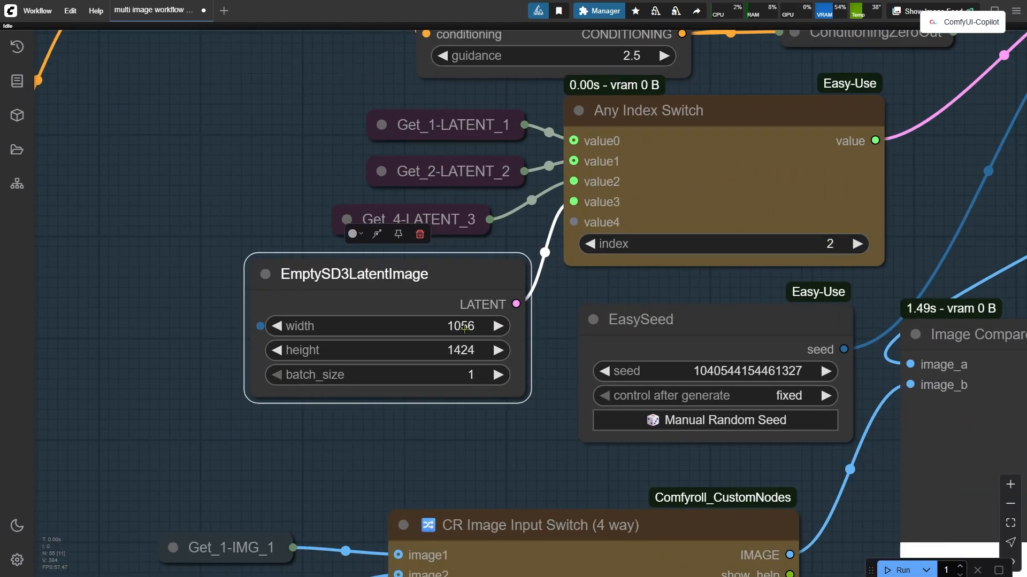
left_click(464, 328)
type("1184")
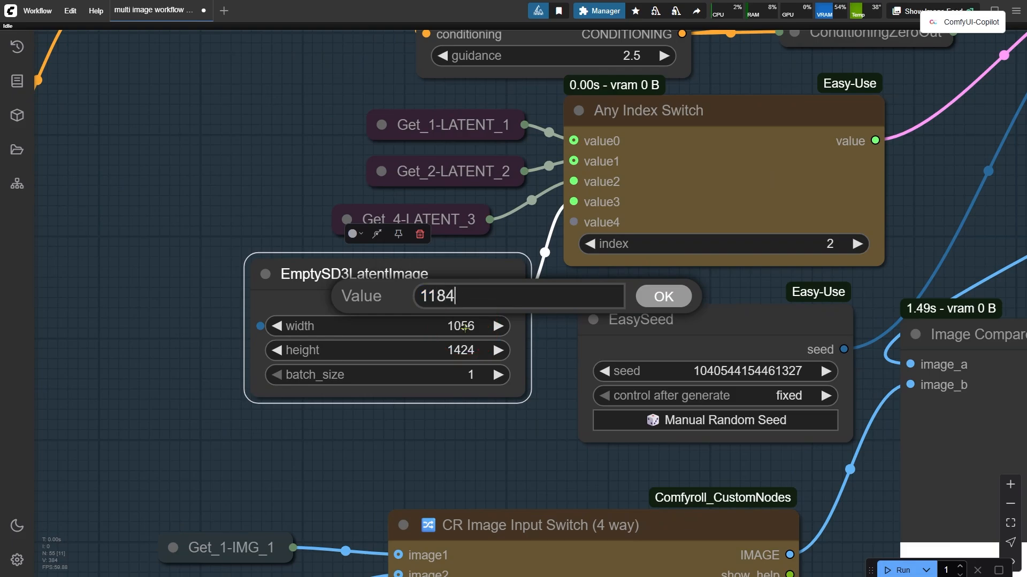
key("Return")
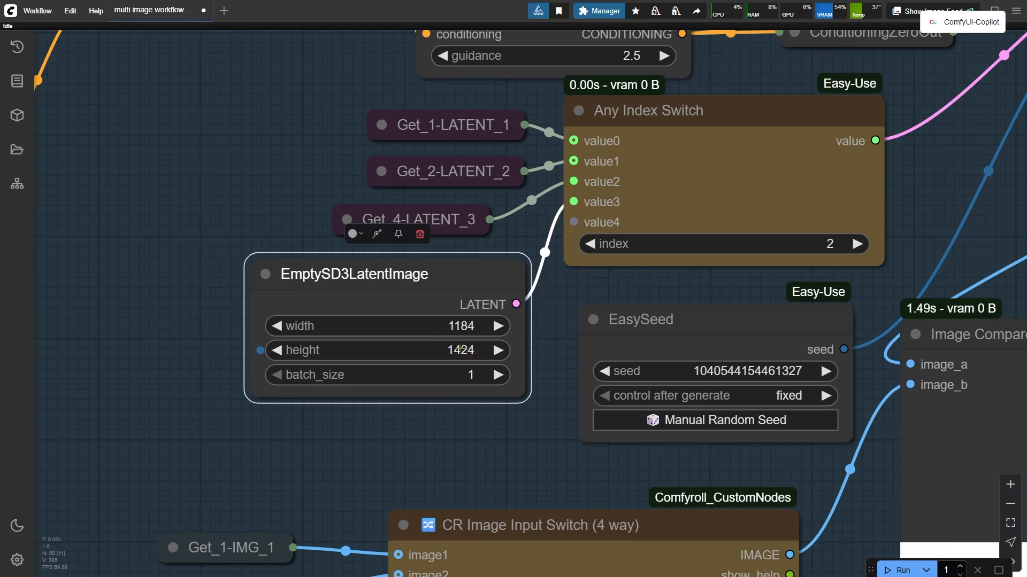
left_click(459, 349)
type("880")
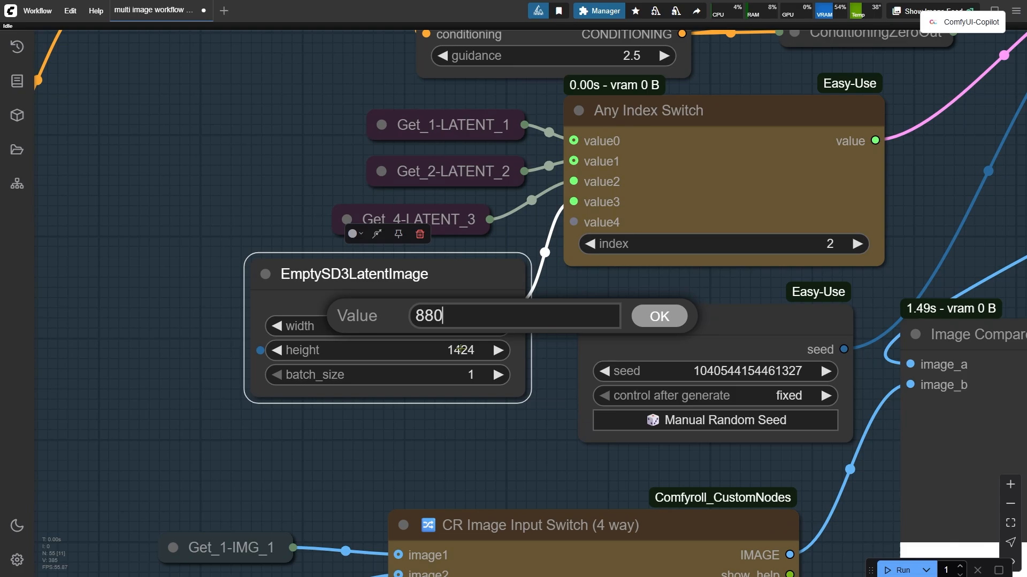
key("Return")
Set the Any Index Switch index to 3, queue the workflow, and inspect the output.
scroll(440, 341, "down", 2)
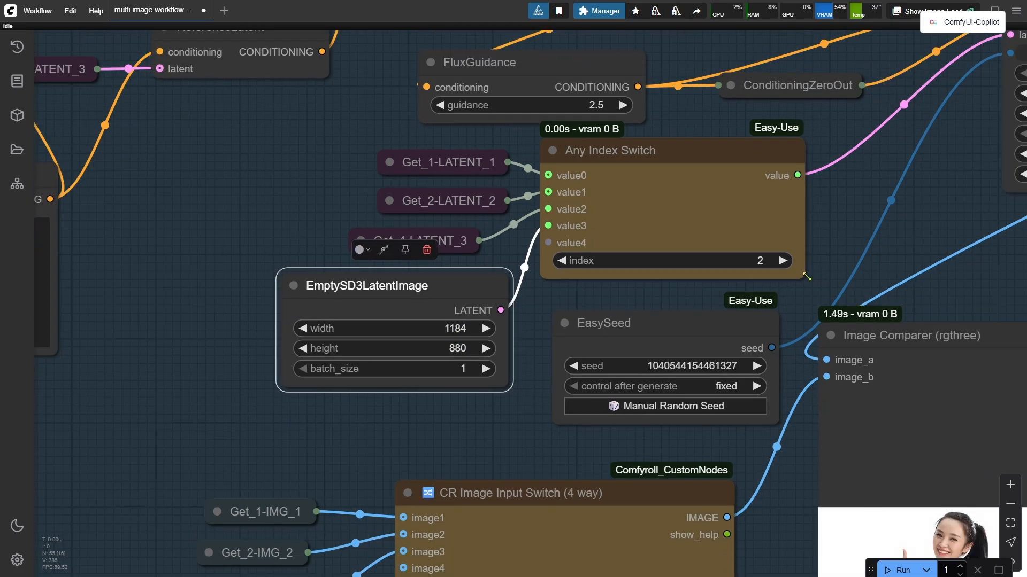
left_click(785, 261)
left_click(897, 570)
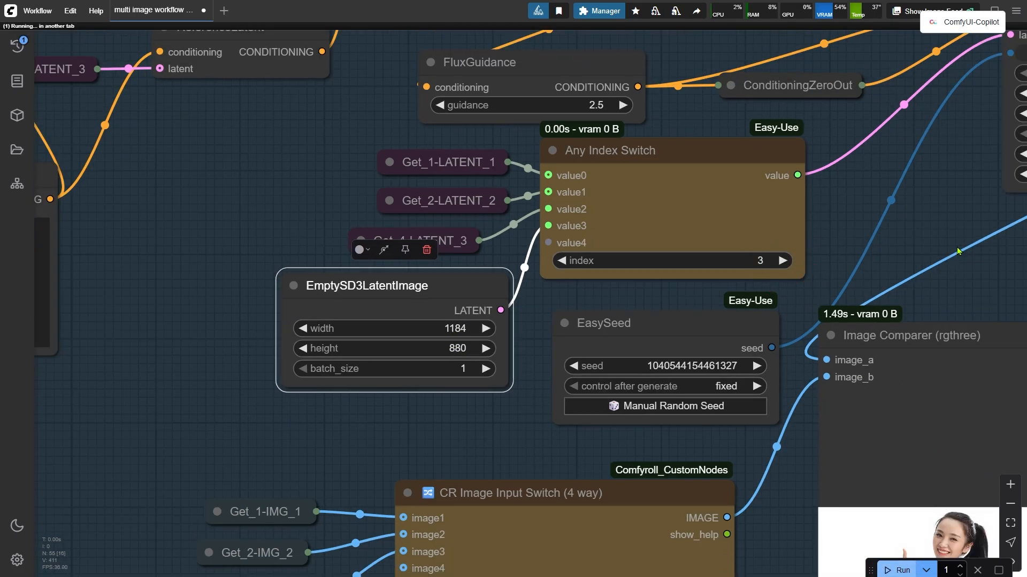
left_click_drag(954, 215, 344, 327)
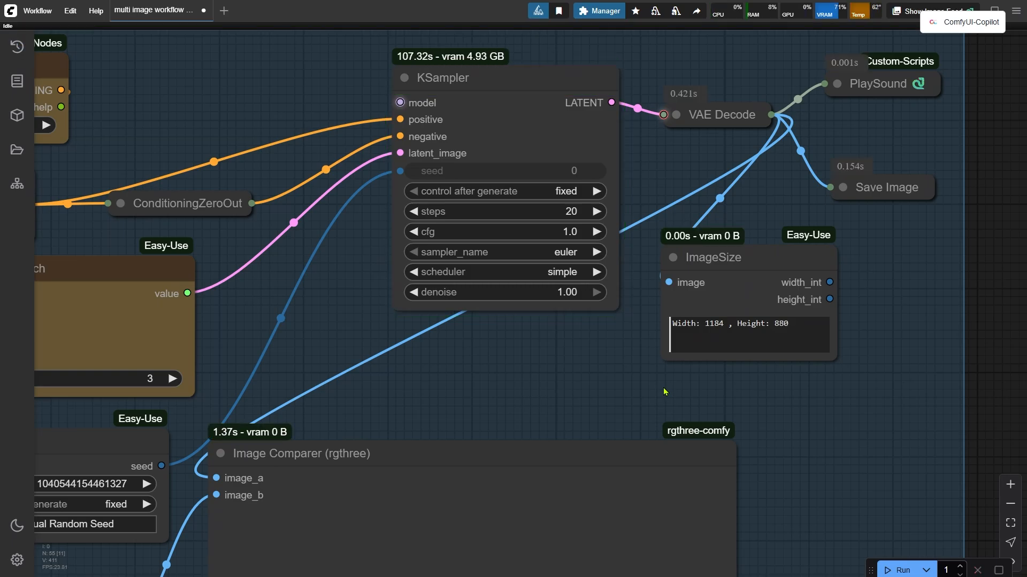
scroll(664, 391, "down", 7)
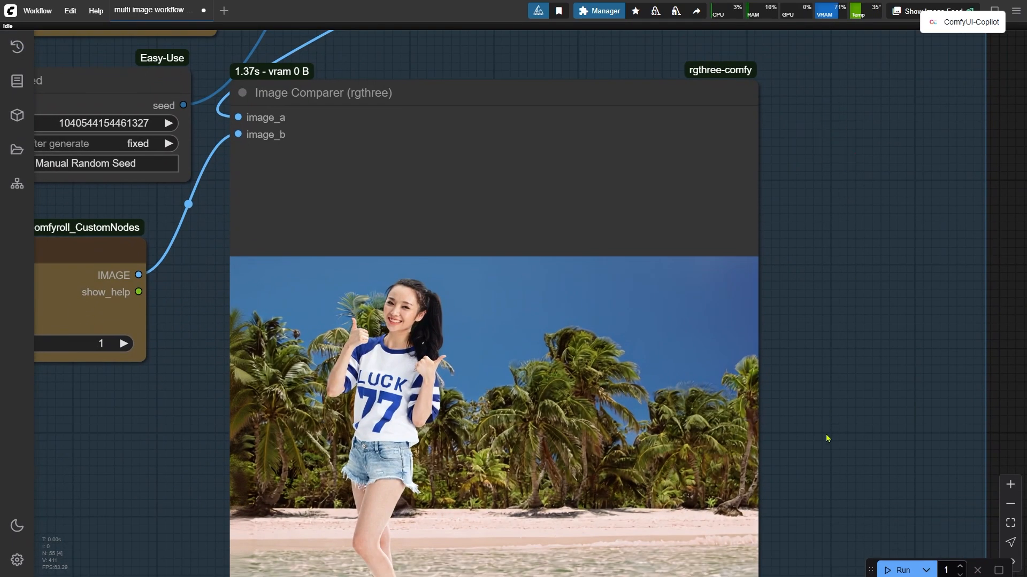
left_click_drag(826, 438, 945, 295)
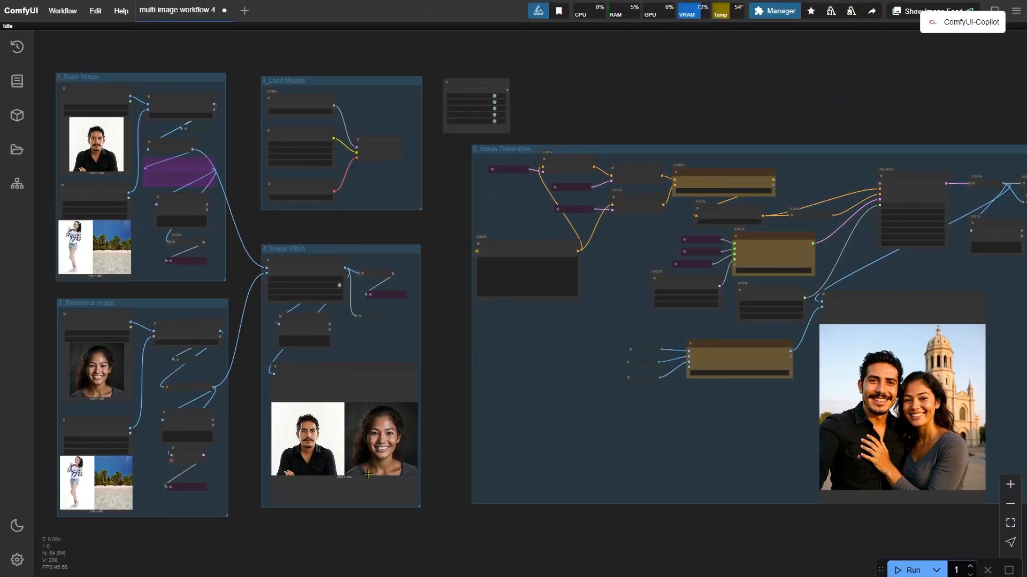
In the fourth workflow, move the stitched Preview Image beside the Image Comparer to compare, then return it to the Image Stitch group.
scroll(374, 470, "up", 10)
left_click(349, 220)
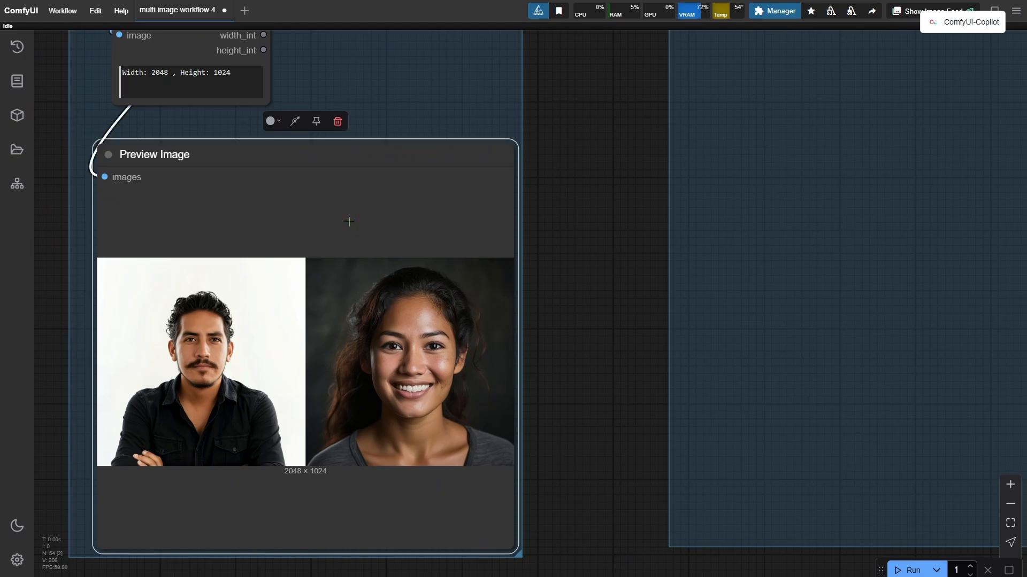
scroll(349, 222, "down", 6)
left_click_drag(758, 453, 317, 515)
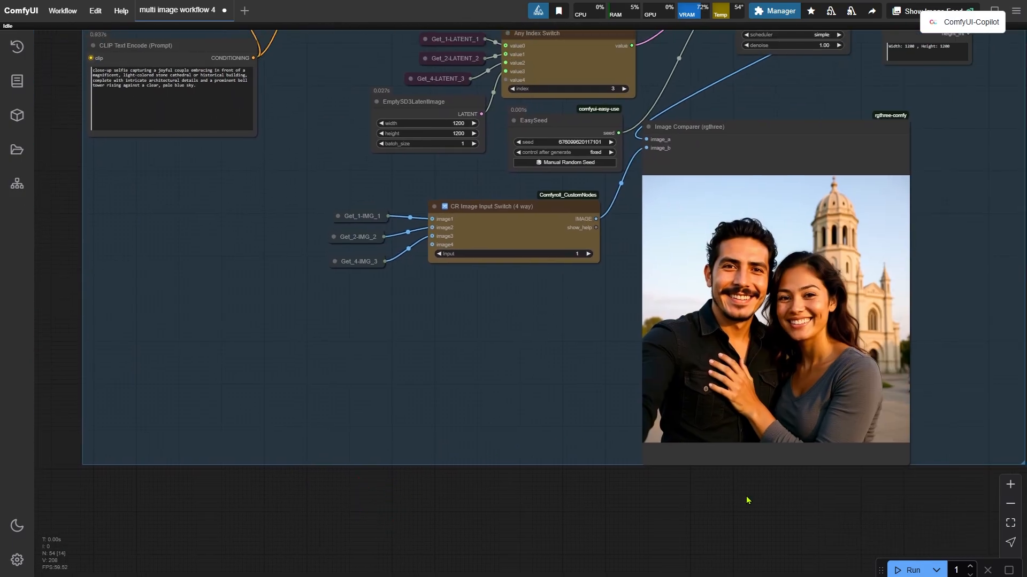
scroll(850, 422, "down", 4)
left_click_drag(237, 305, 679, 284)
scroll(728, 481, "up", 8)
left_click_drag(751, 471, 447, 504)
scroll(447, 504, "down", 1)
left_click_drag(448, 502, 540, 550)
scroll(474, 514, "up", 2)
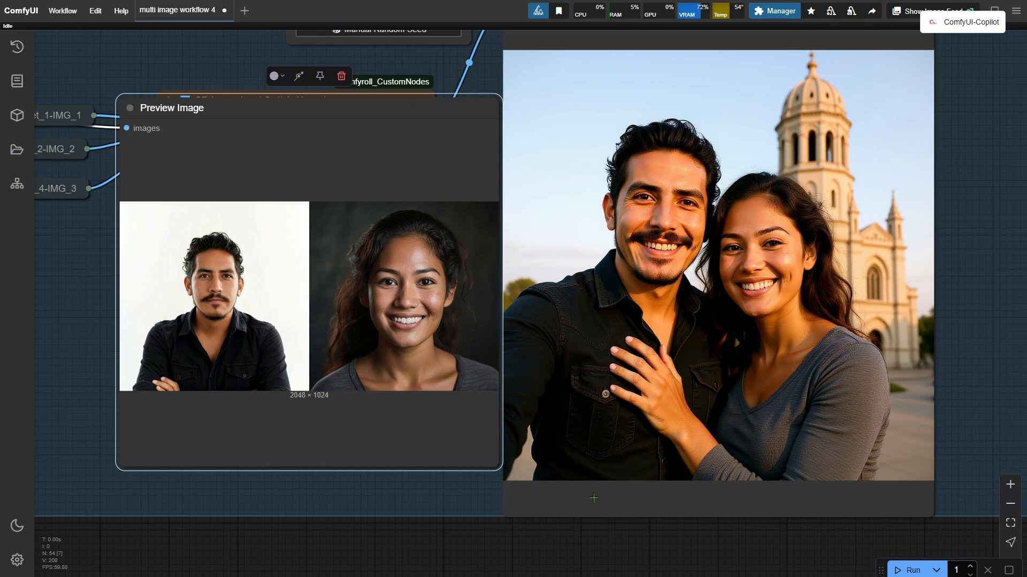
scroll(620, 526, "down", 12)
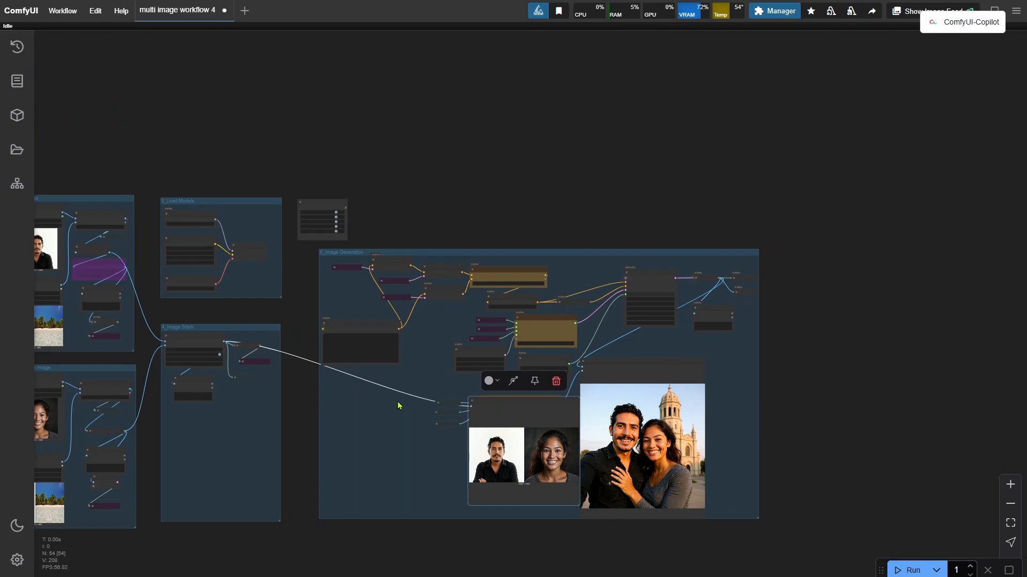
left_click_drag(511, 404, 207, 417)
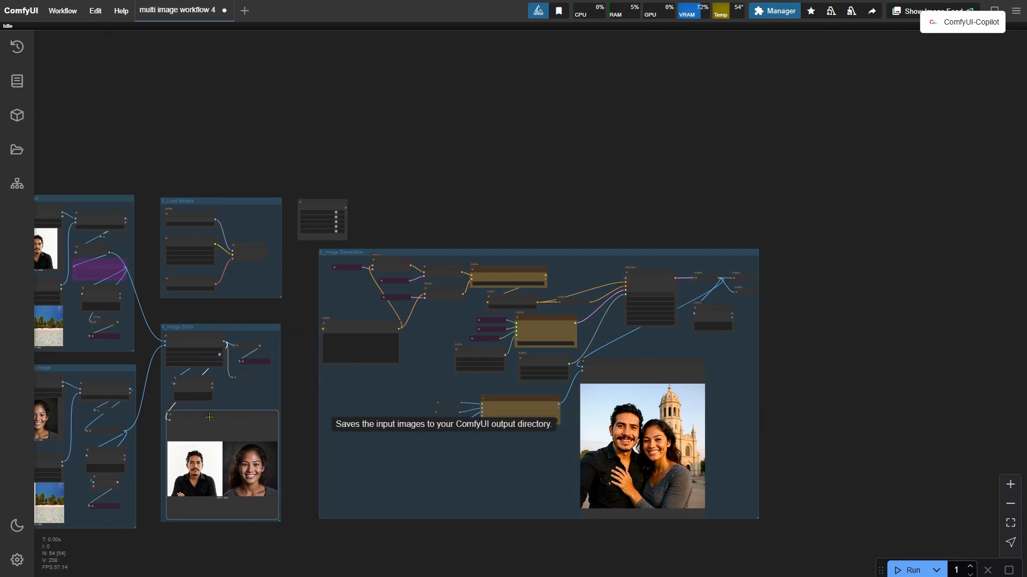
left_click_drag(216, 311, 605, 419)
scroll(507, 415, "up", 5)
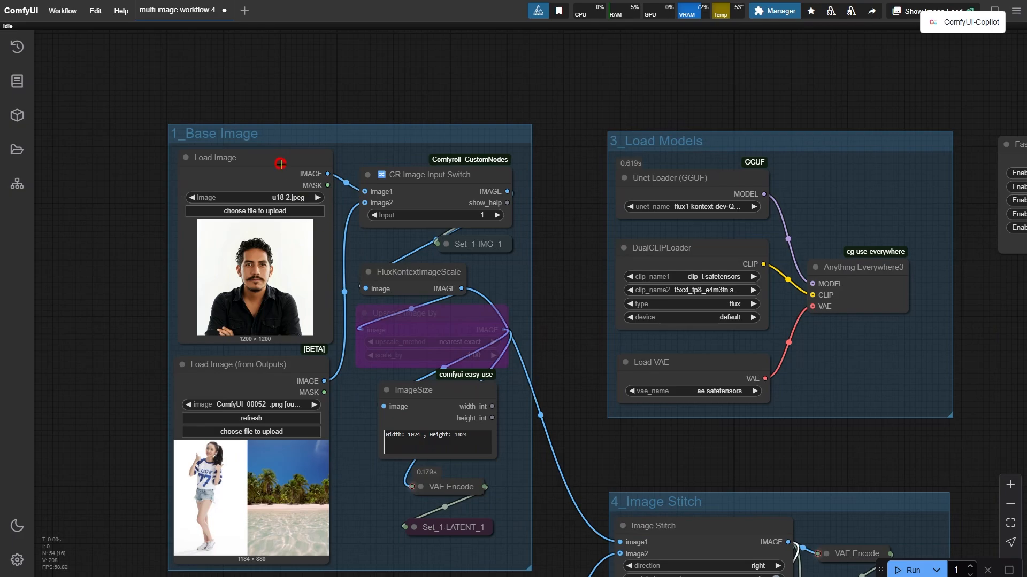
Change the base Load Image to u18-1.jpeg.
left_click(280, 163)
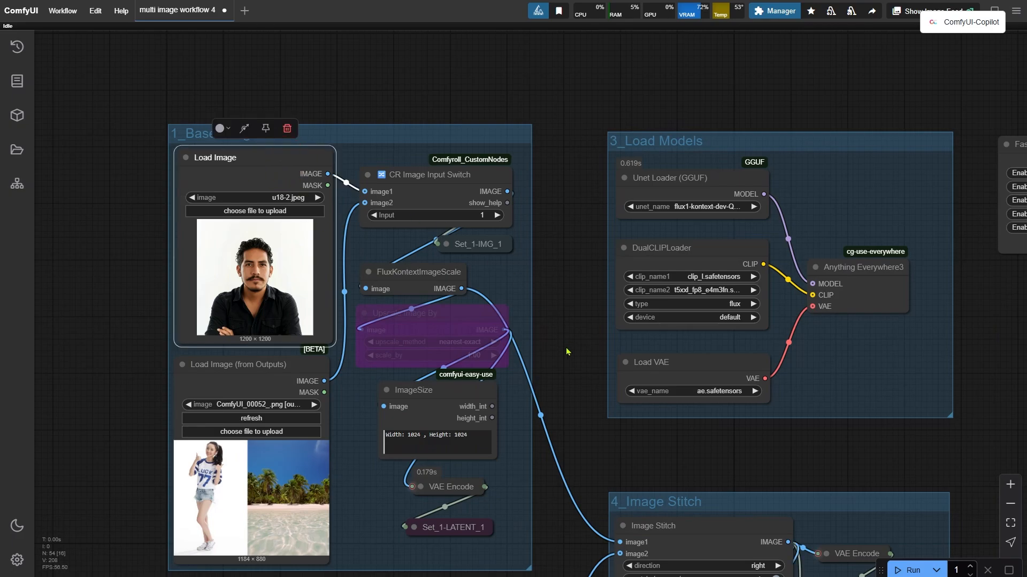
left_click_drag(586, 531, 653, 498)
scroll(363, 294, "up", 1)
left_click(259, 201)
left_click_drag(632, 196, 641, 232)
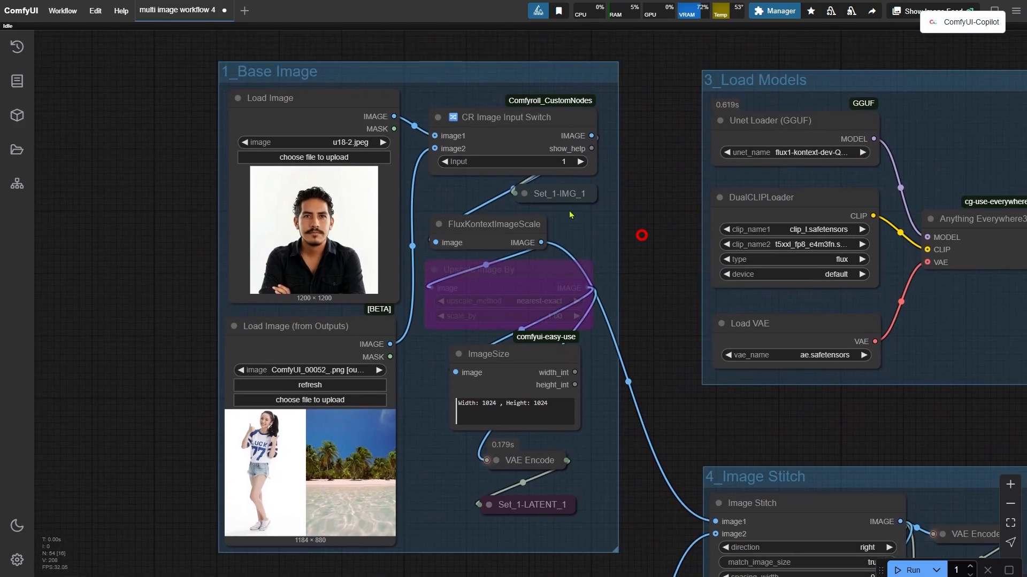
scroll(427, 167, "up", 2)
left_click(336, 137)
left_click(397, 456)
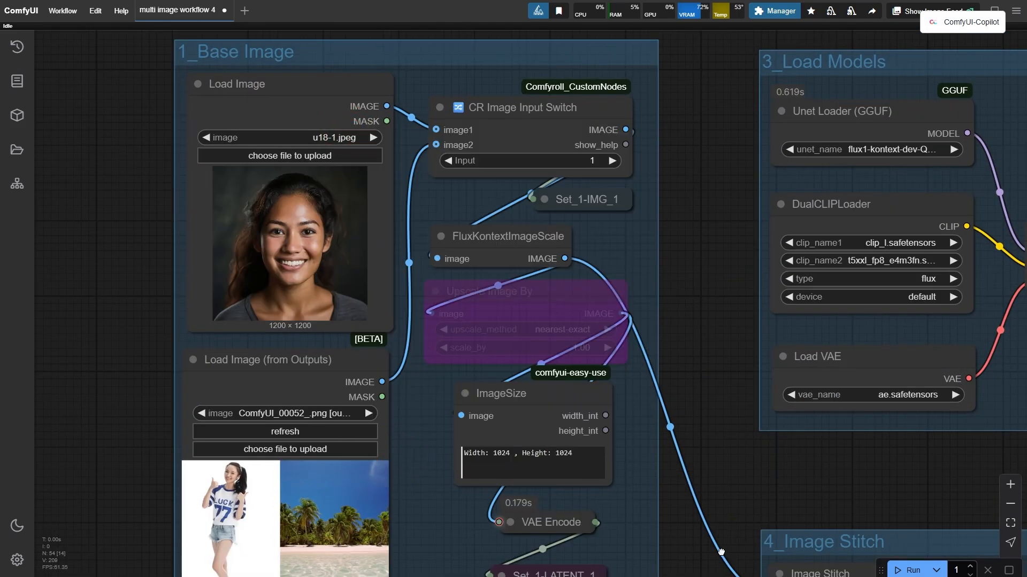
Change the reference Load Image to u18-2.jpeg.
left_click_drag(720, 553, 684, 147)
left_click_drag(688, 462, 714, 317)
left_click(325, 231)
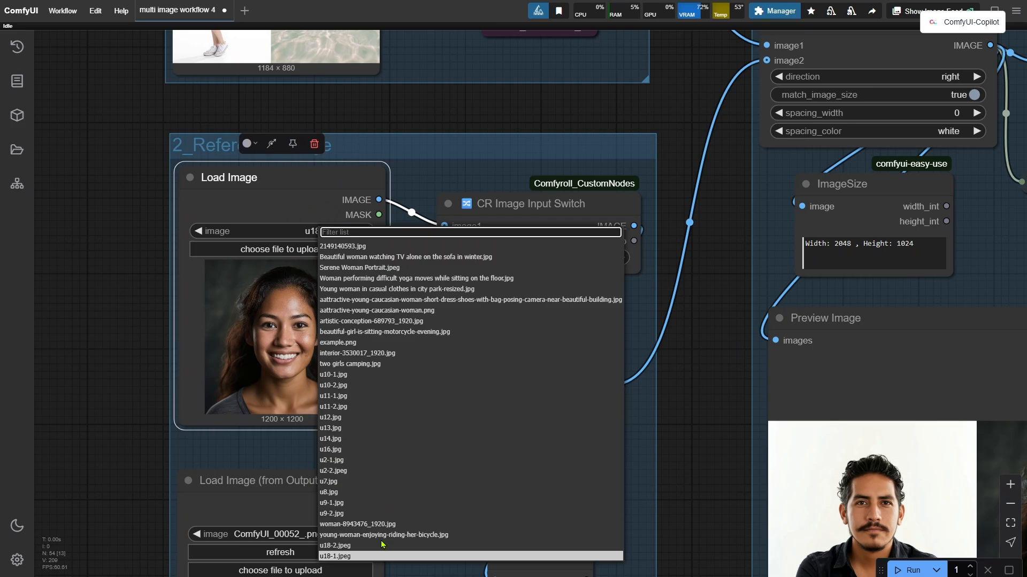
left_click(383, 546)
Queue the workflow with the swapped images and view the new output in the Image Comparer.
left_click_drag(470, 535, 384, 531)
left_click(915, 574)
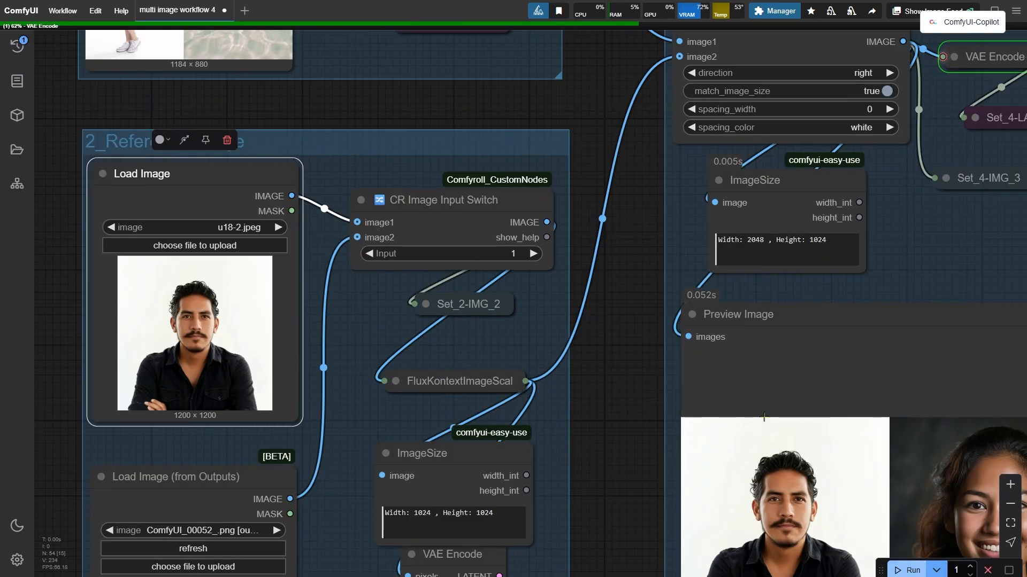
left_click_drag(644, 274, 239, 321)
scroll(759, 318, "down", 3)
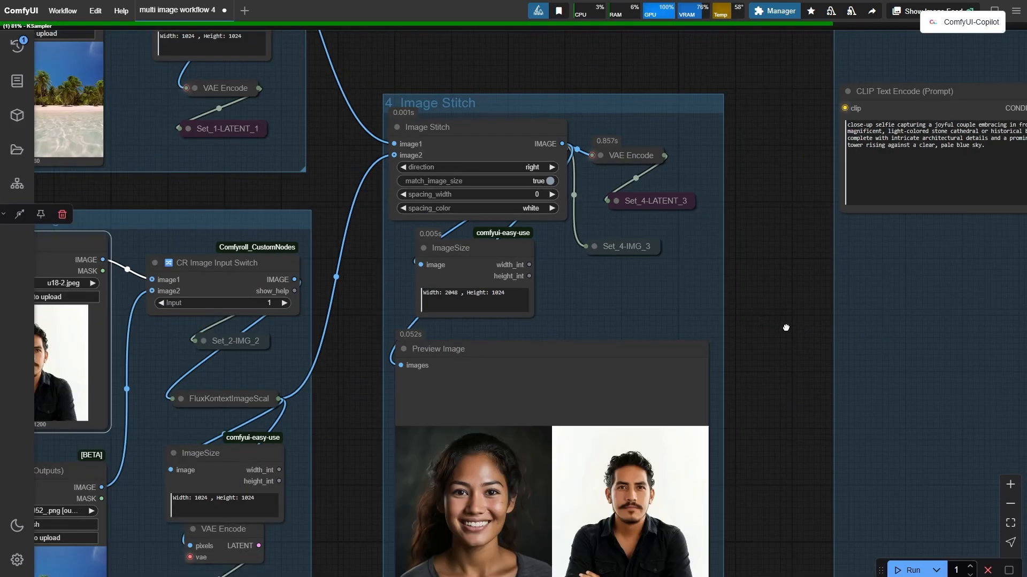
left_click_drag(786, 328, 86, 372)
left_click_drag(970, 205, 404, 331)
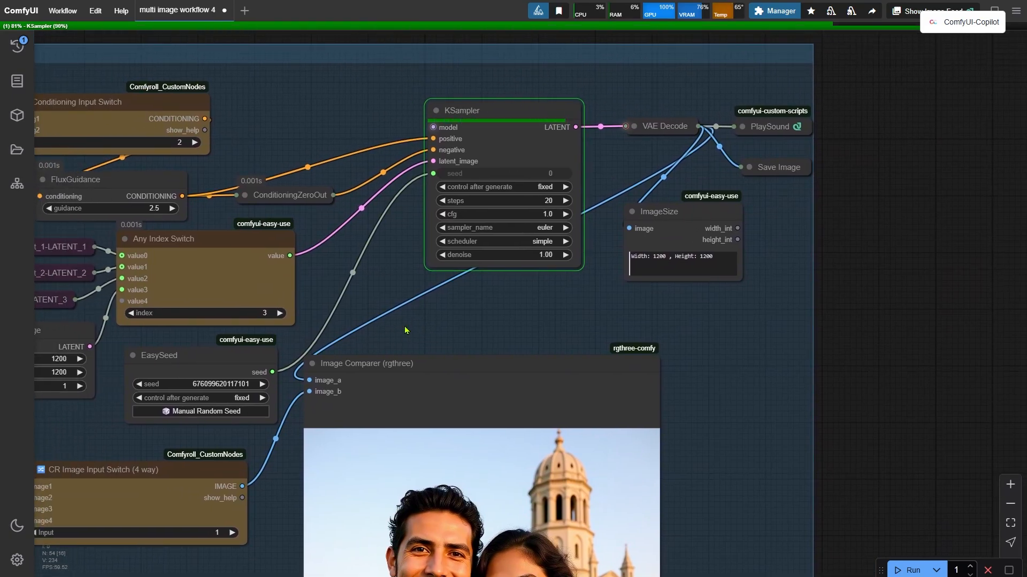
left_click_drag(878, 498, 964, 196)
scroll(972, 382, "down", 9)
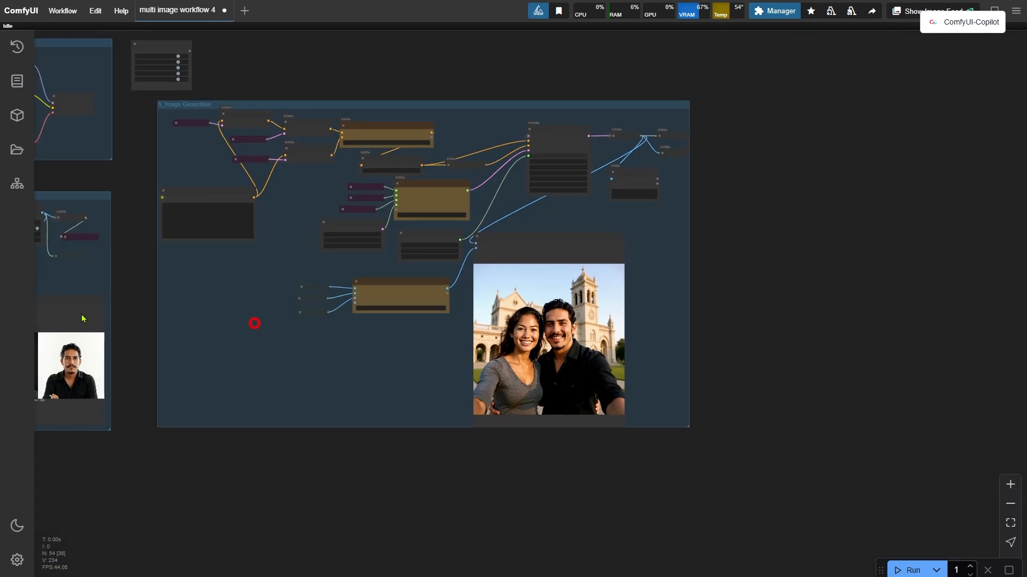
Place the Preview Image next to the Image Comparer for comparison, then move it back into the Image Stitch group.
left_click_drag(126, 277, 533, 294)
scroll(525, 458, "up", 10)
left_click_drag(503, 474, 410, 558)
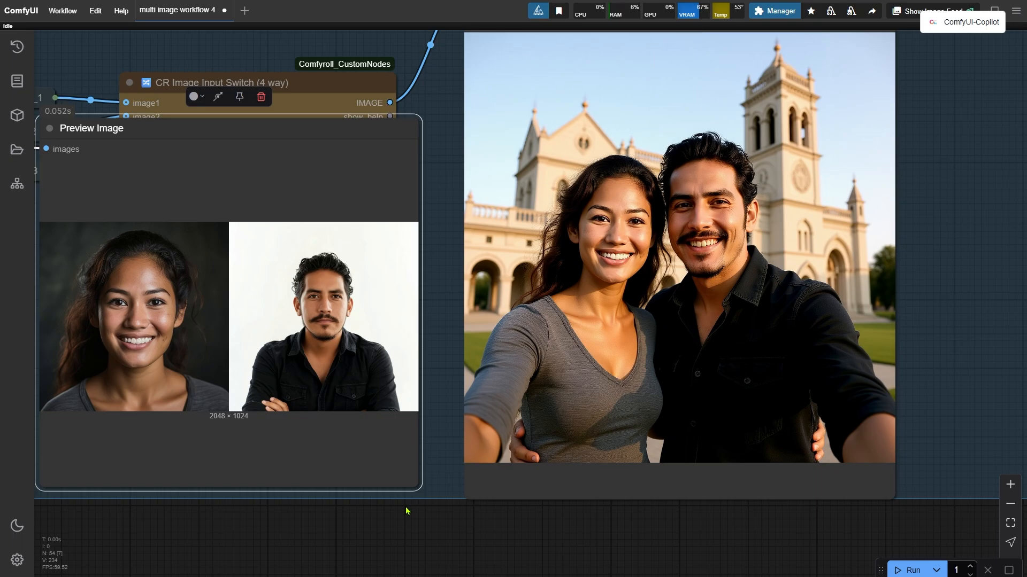
scroll(668, 488, "down", 11)
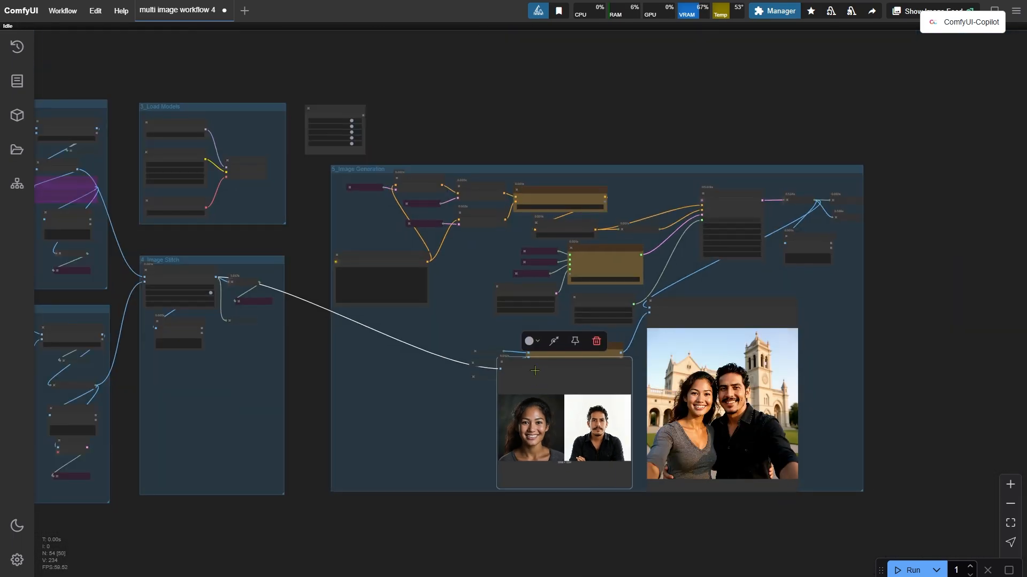
left_click_drag(535, 371, 187, 369)
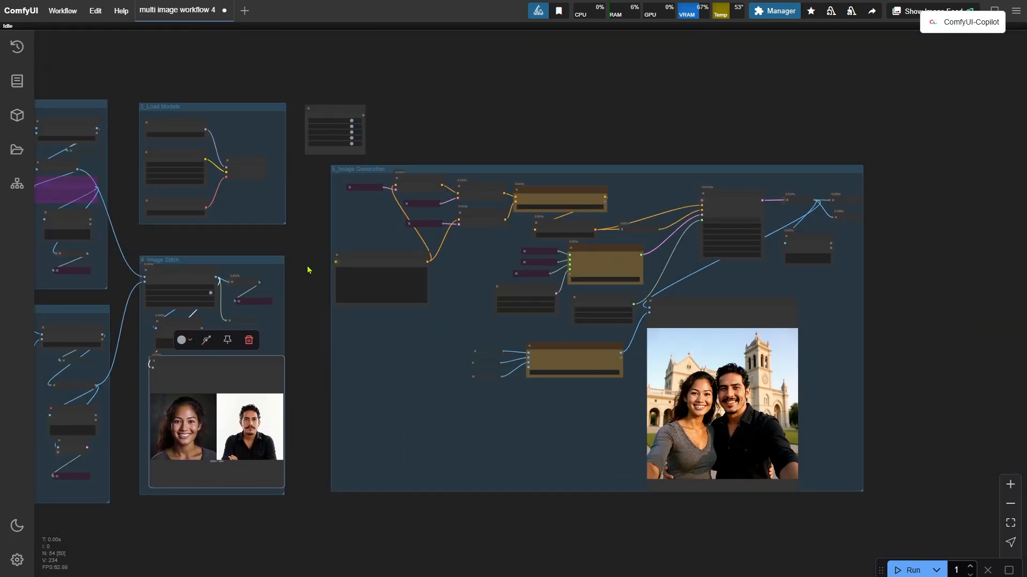
scroll(307, 267, "up", 6)
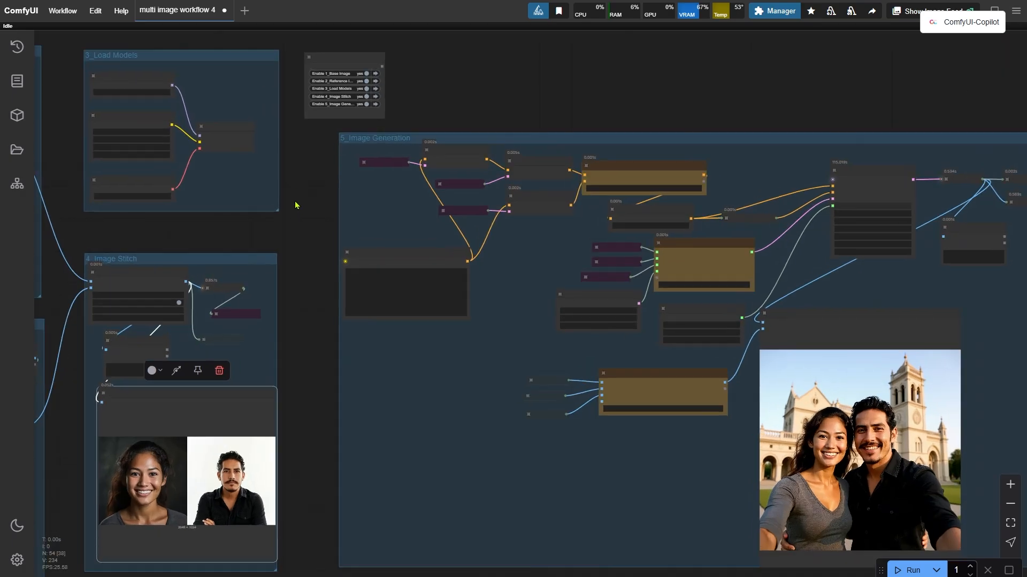
Disable the 2_Reference Image group in the Fast Groups Bypasser.
left_click_drag(305, 163, 344, 298)
scroll(340, 239, "up", 5)
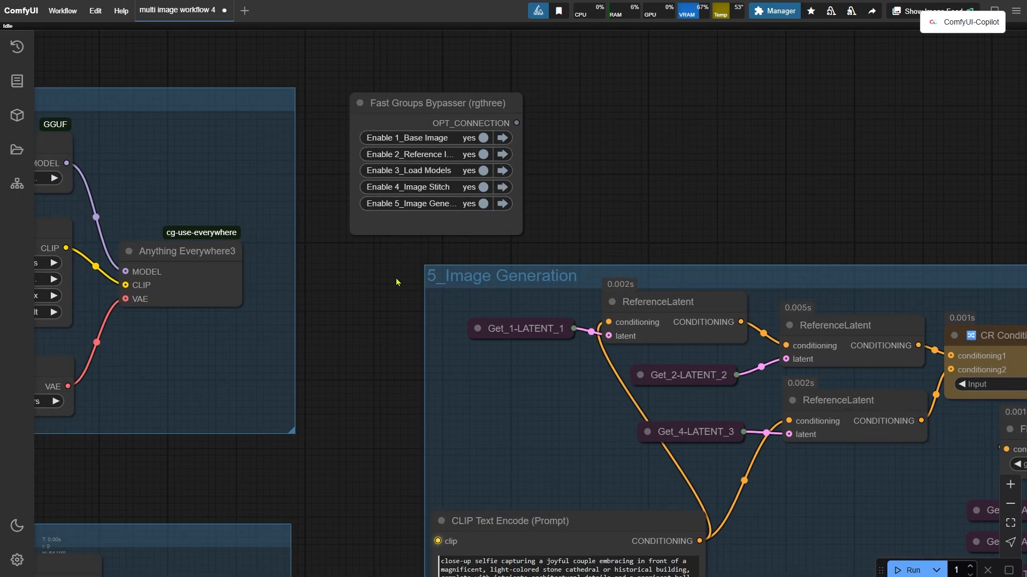
left_click(468, 157)
scroll(592, 146, "down", 5)
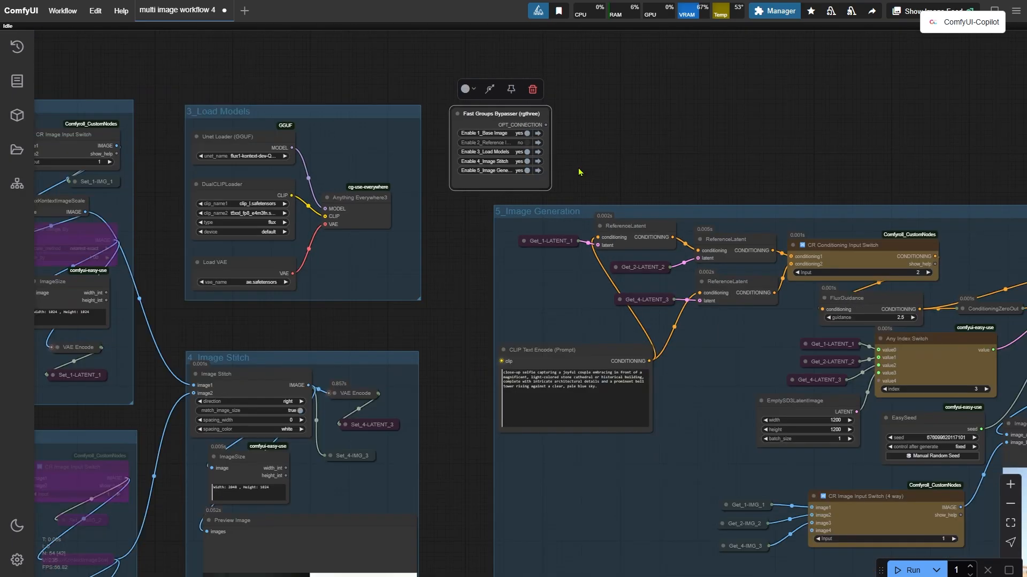
Replace the word "couple" with "woman" in the CLIP Text Encode prompt.
scroll(579, 172, "down", 3)
left_click_drag(409, 306, 537, 252)
scroll(333, 428, "up", 4)
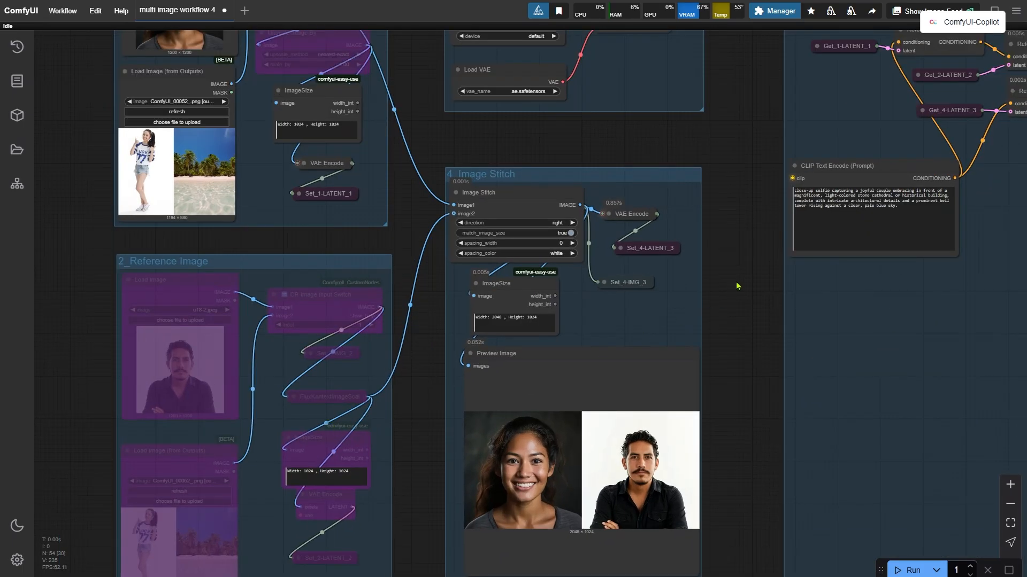
left_click_drag(736, 286, 334, 447)
scroll(461, 470, "up", 5)
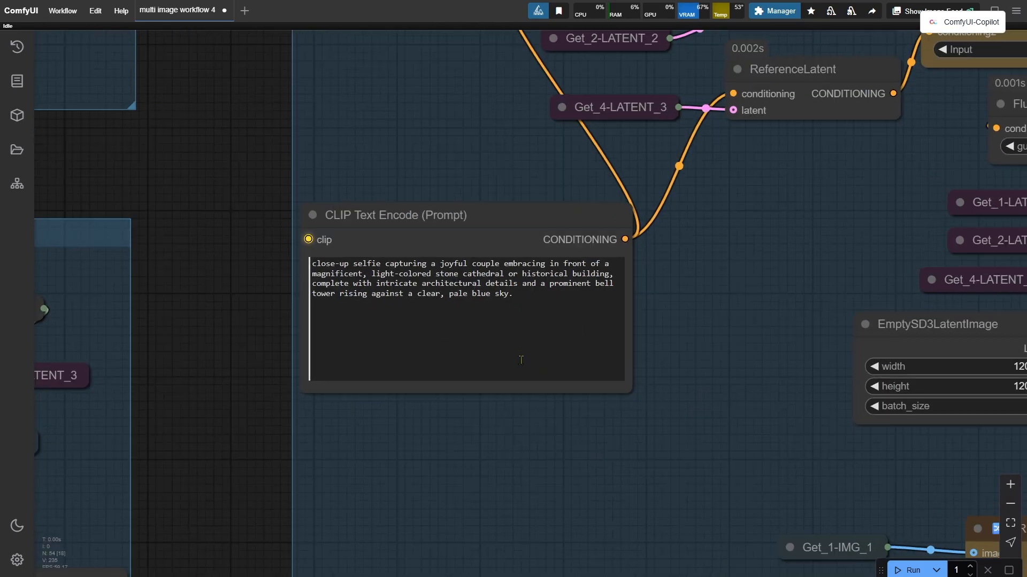
scroll(520, 360, "up", 4)
left_click_drag(489, 221, 457, 233)
double_click(465, 220)
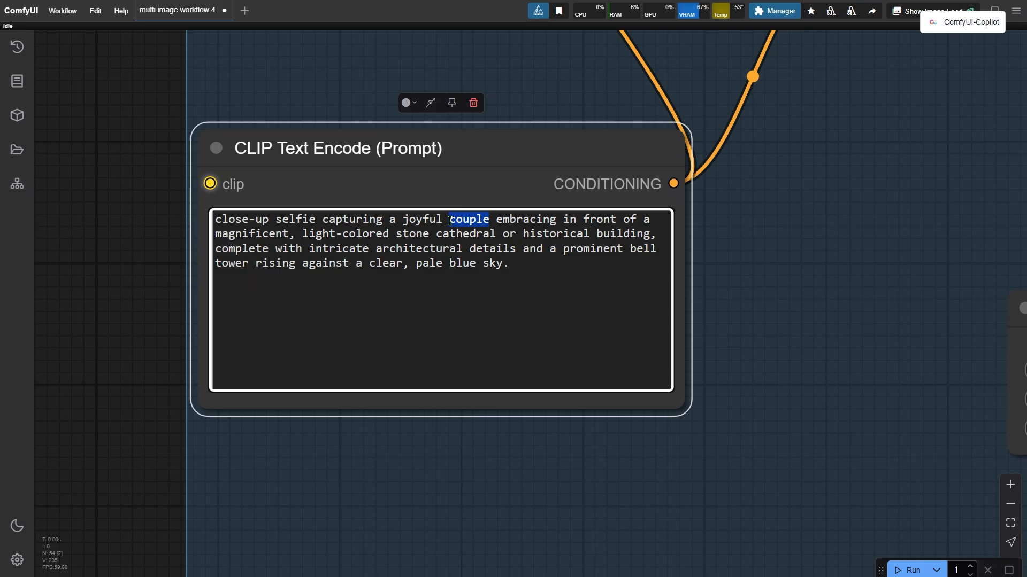
type("woman")
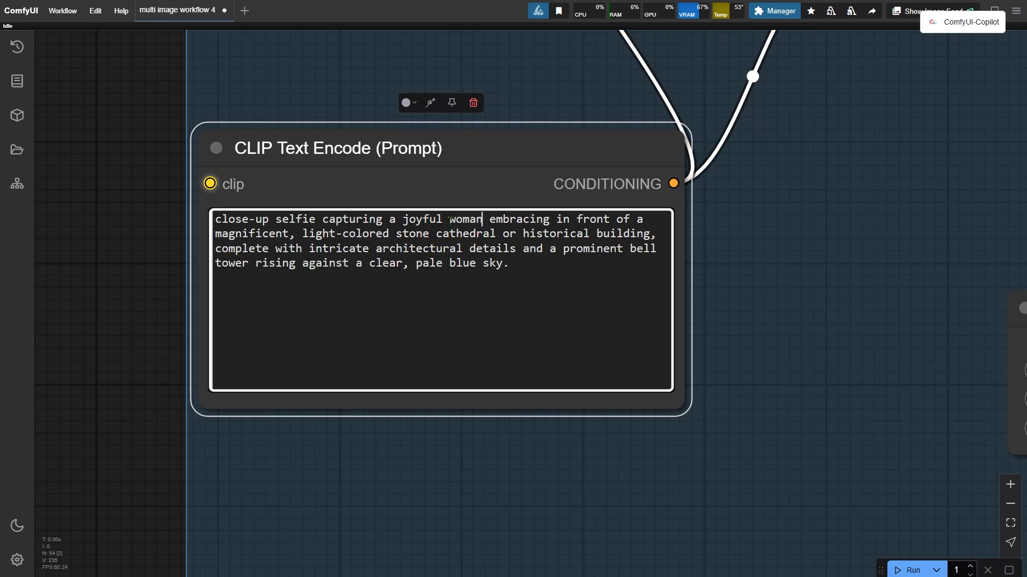
Run the workflow and inspect the generated image in the Image Comparer.
scroll(321, 118, "down", 8)
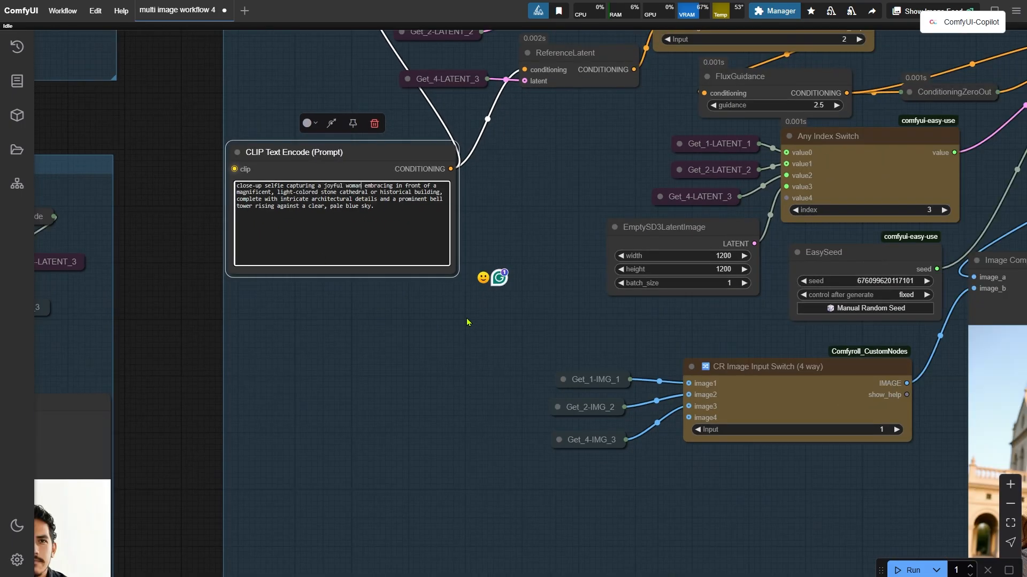
left_click(909, 570)
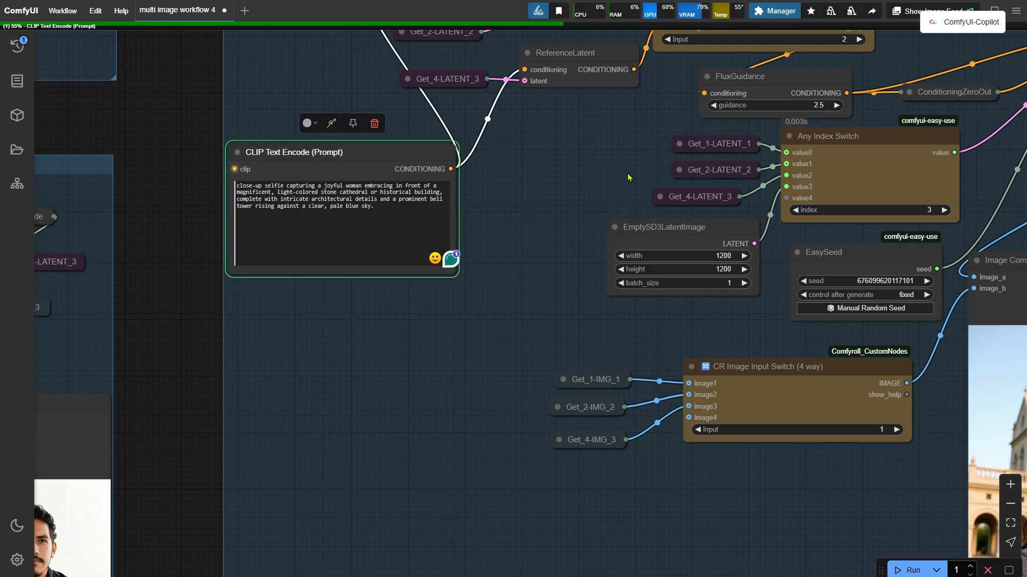
left_click_drag(472, 228, 0, 350)
left_click_drag(556, 404, 483, 250)
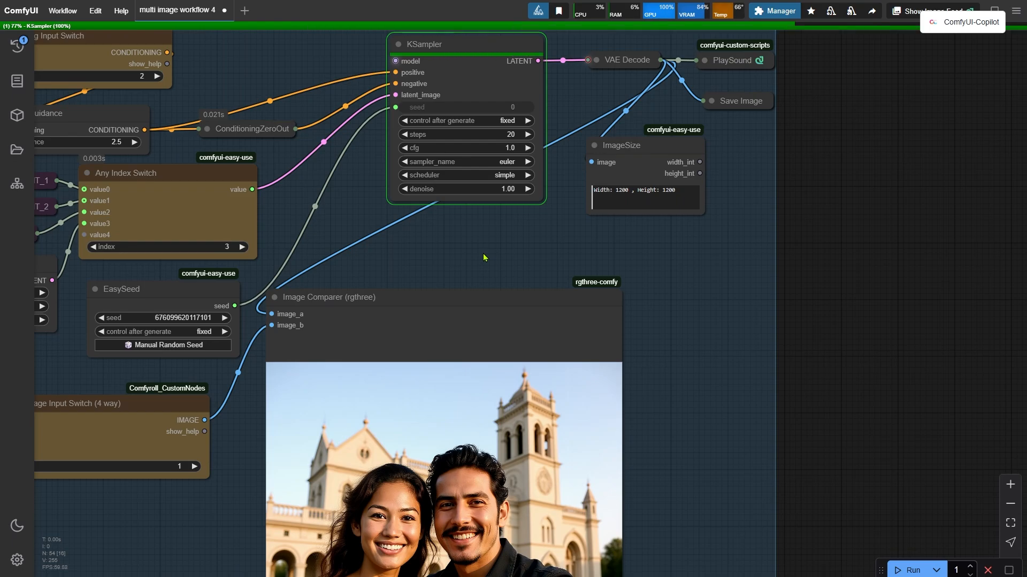
left_click_drag(845, 518, 980, 275)
scroll(367, 549, "up", 2)
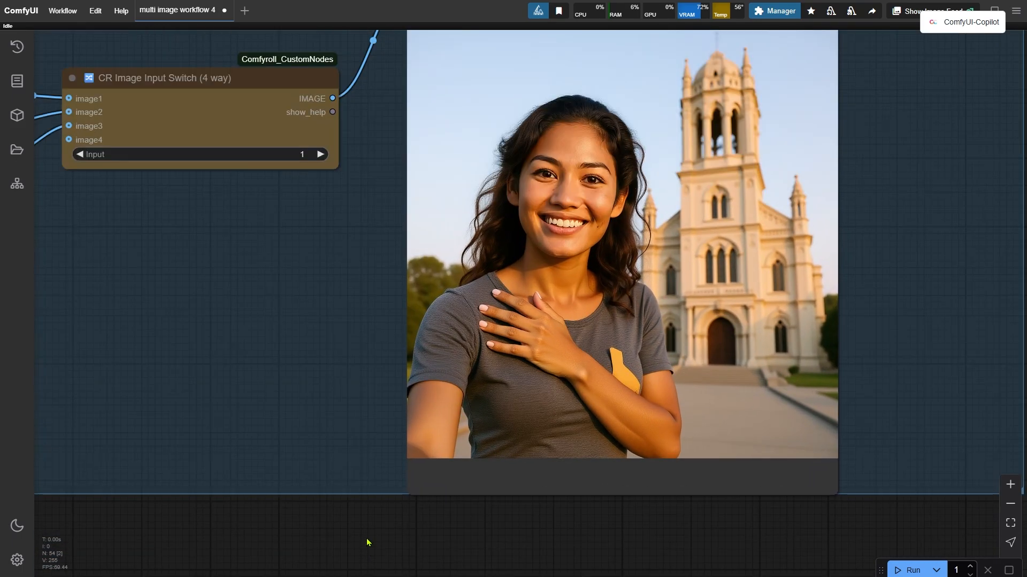
scroll(367, 544, "down", 10)
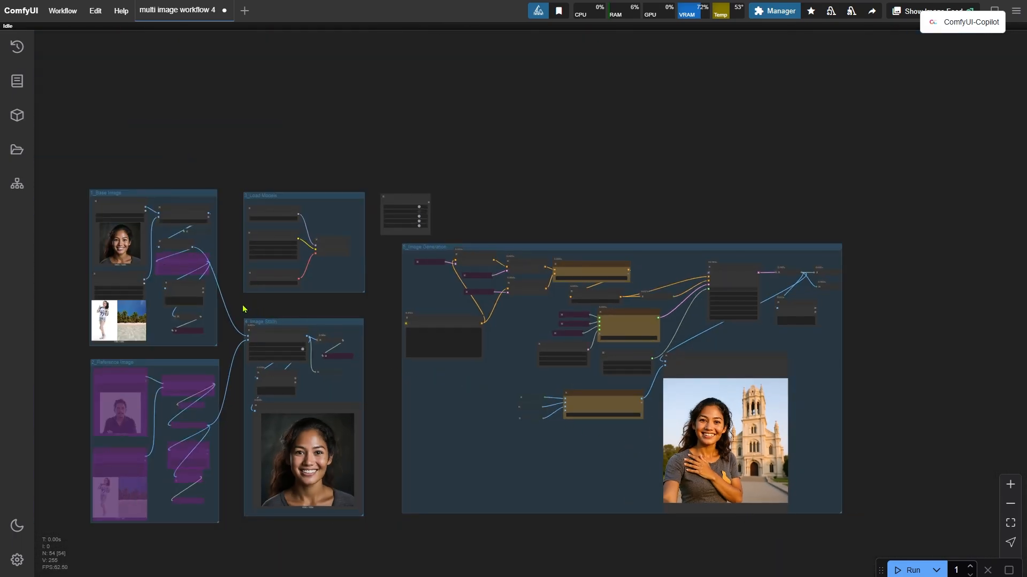
Set the base group's Load Image (from Outputs) node to ComfyUI_00054_.png.
left_click_drag(278, 299, 485, 307)
scroll(206, 271, "up", 13)
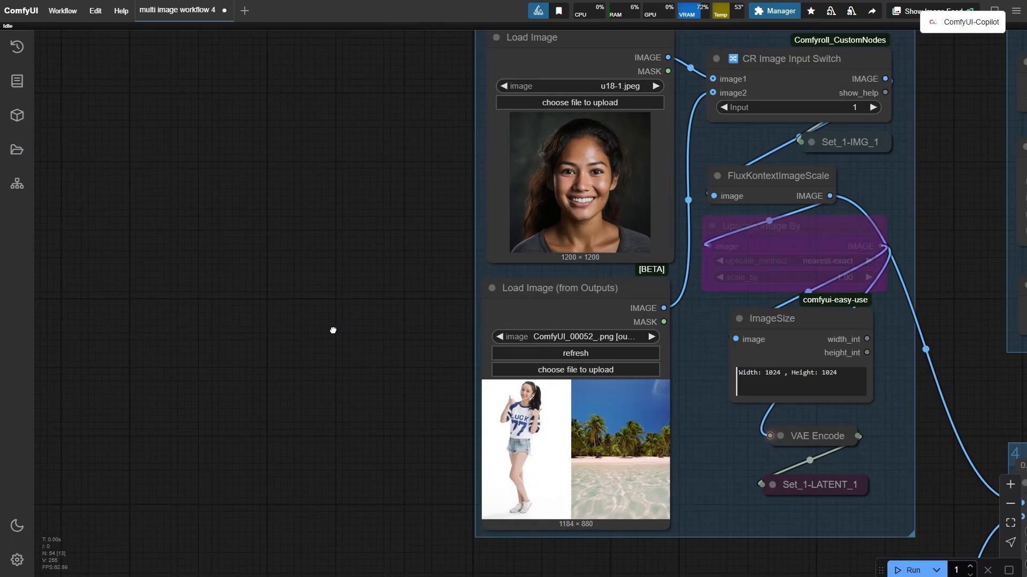
left_click_drag(333, 331, 97, 339)
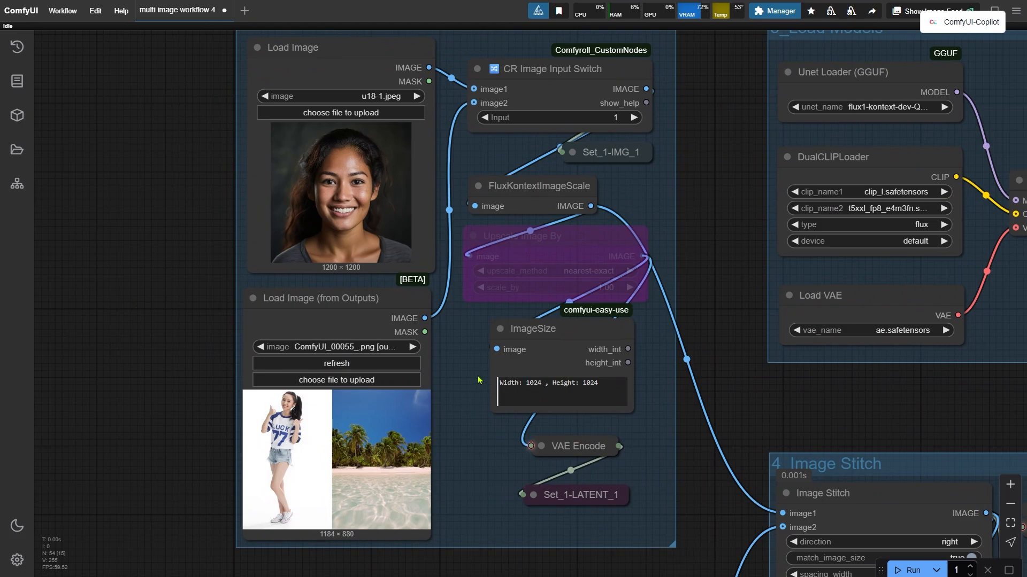
left_click_drag(476, 381, 368, 322)
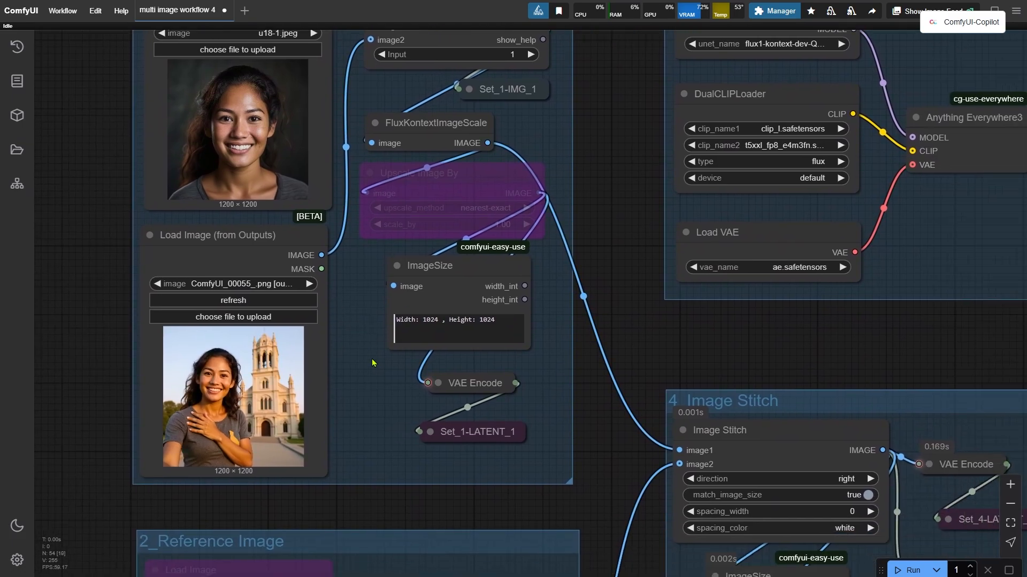
scroll(364, 397, "up", 3)
left_click_drag(364, 397, 497, 361)
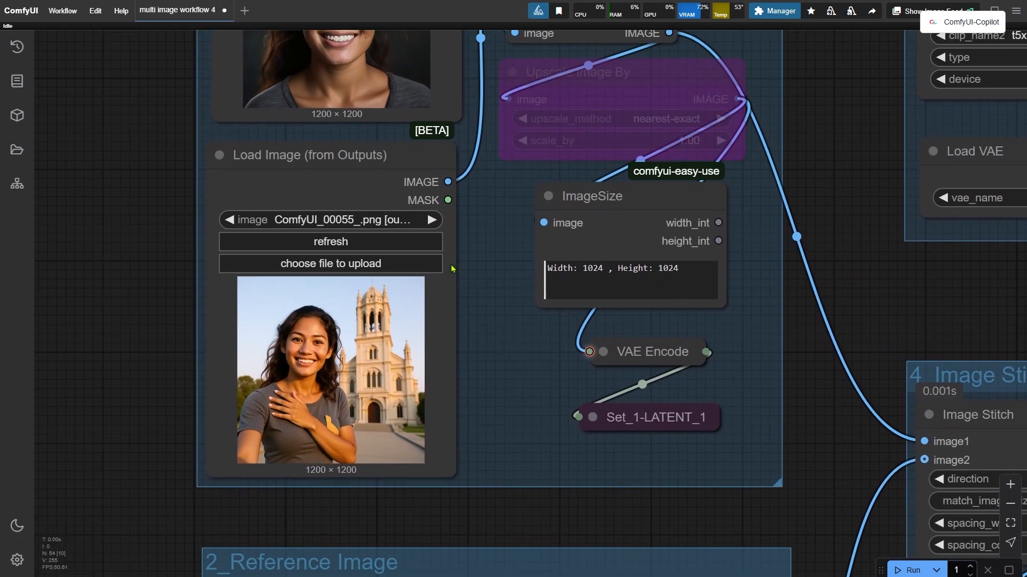
left_click(401, 220)
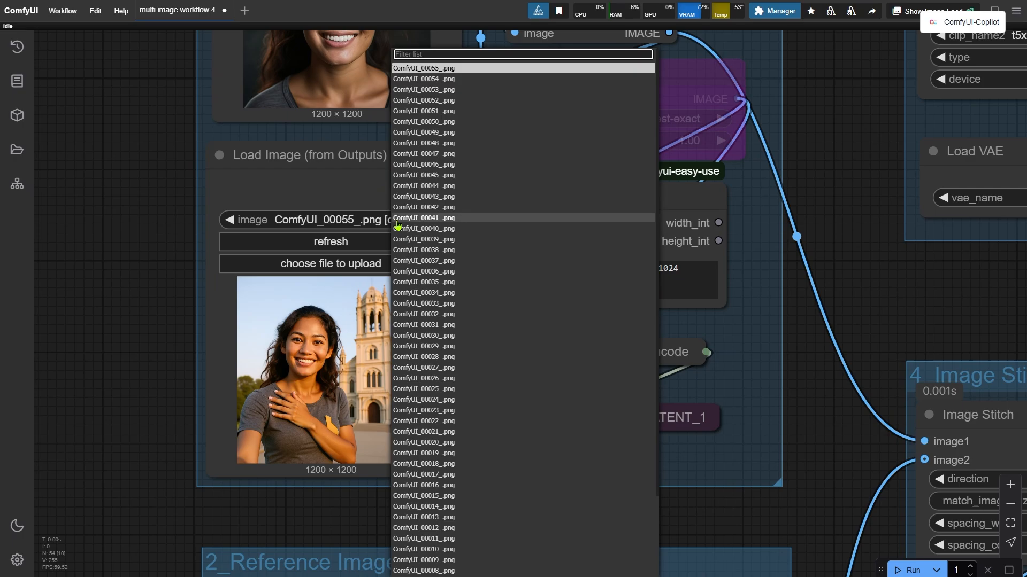
left_click(448, 79)
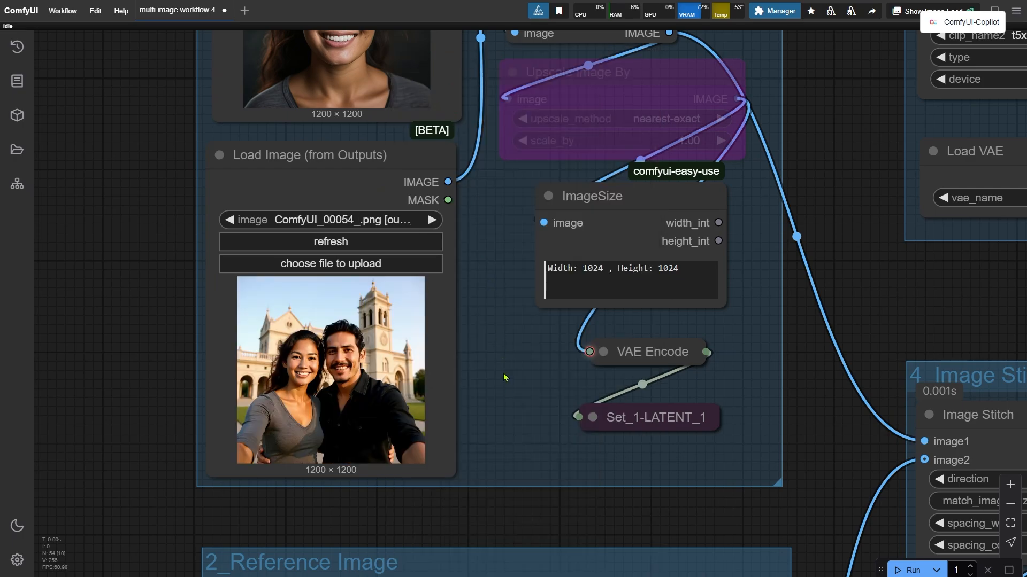
Switch the base group's CR Image Input Switch to input 2.
scroll(505, 391, "up", 3)
scroll(514, 449, "down", 6)
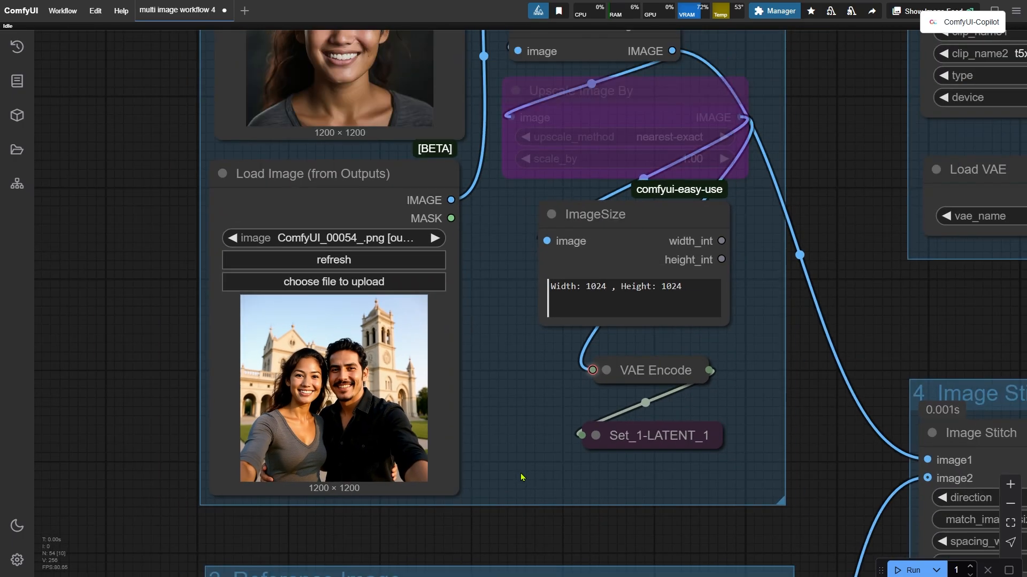
left_click_drag(731, 133, 704, 207)
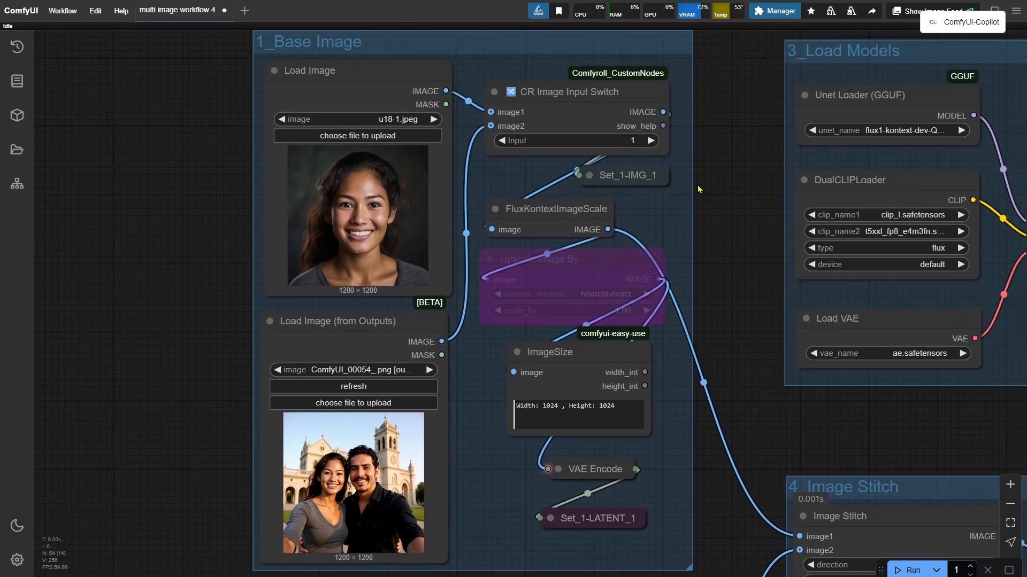
scroll(692, 183, "up", 2)
left_click(640, 132)
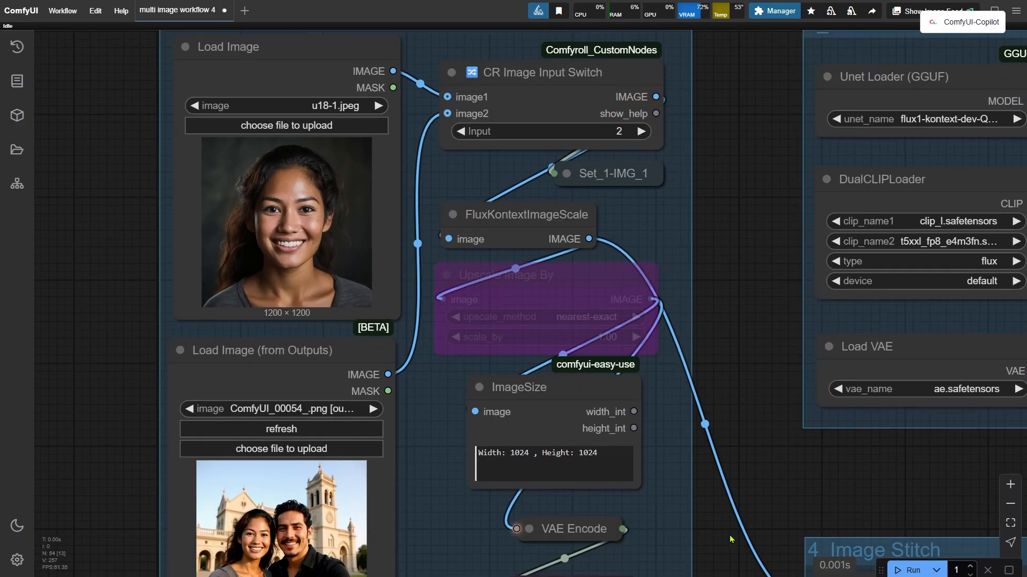
Upload u5.jpg into the reference group's Load Image node.
left_click_drag(721, 545, 734, 340)
left_click_drag(708, 481, 616, 432)
left_click_drag(806, 299, 708, 494)
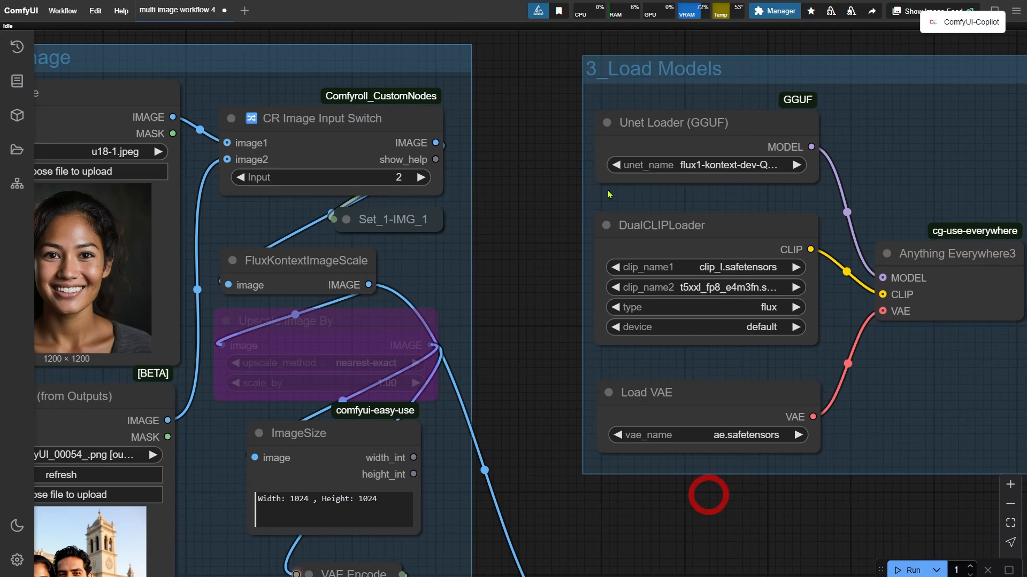
left_click_drag(538, 67, 501, 386)
scroll(501, 385, "down", 2)
scroll(500, 385, "down", 1)
left_click_drag(673, 282, 327, 124)
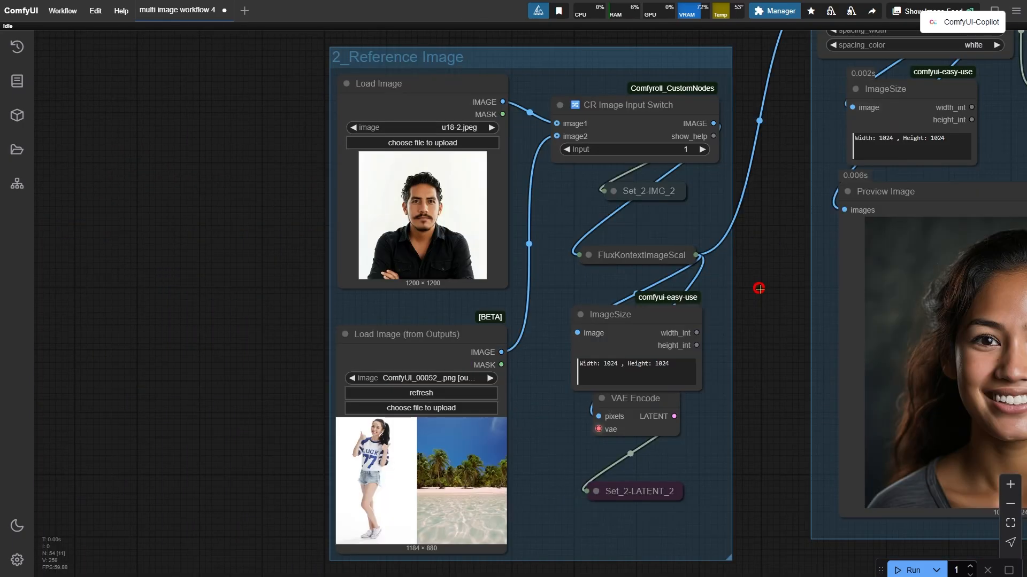
scroll(291, 156, "up", 3)
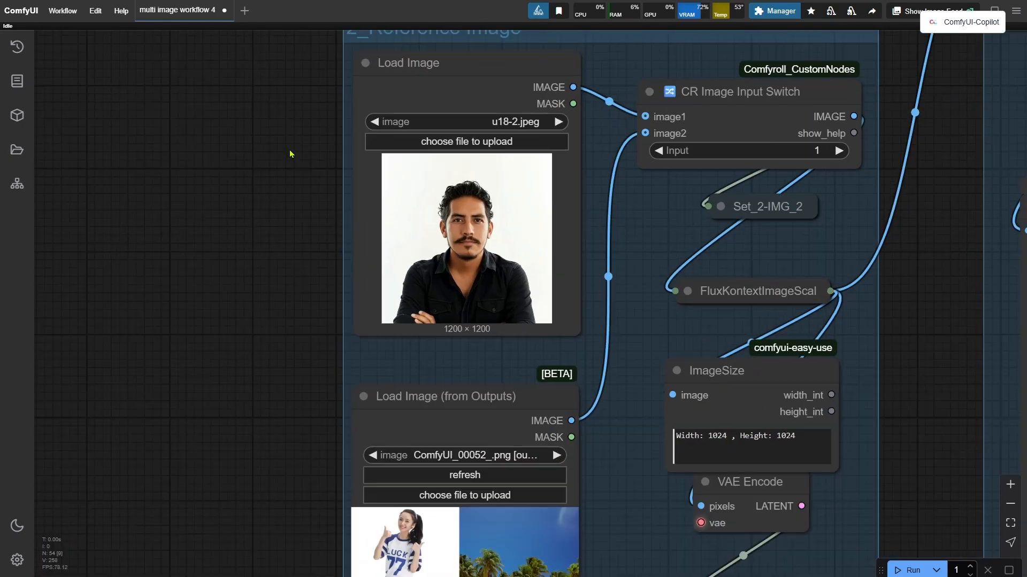
left_click_drag(291, 155, 241, 242)
scroll(241, 243, "up", 4)
left_click(457, 221)
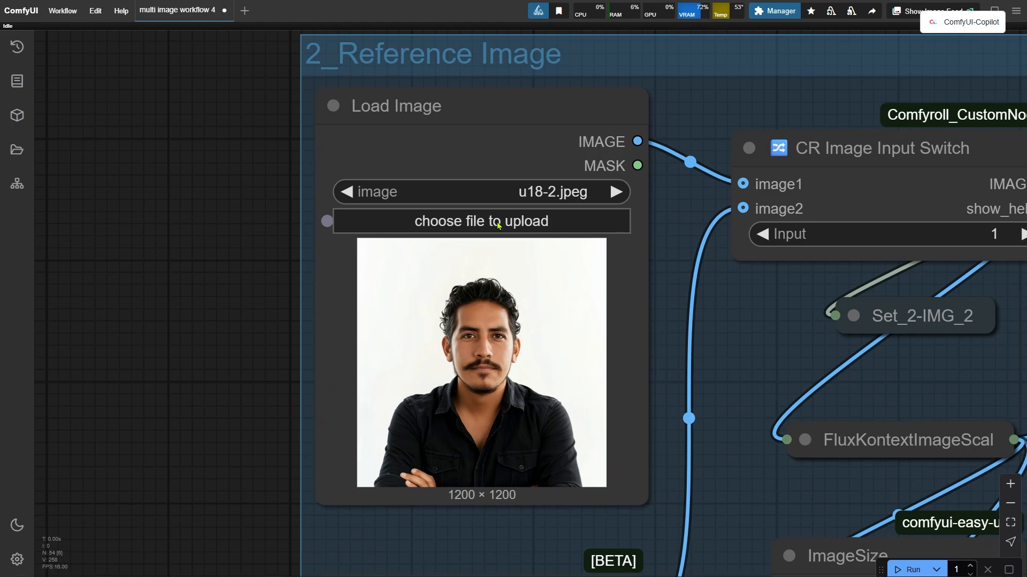
Change the prompt's subject to "a man with two women" embracing.
scroll(200, 271, "down", 8)
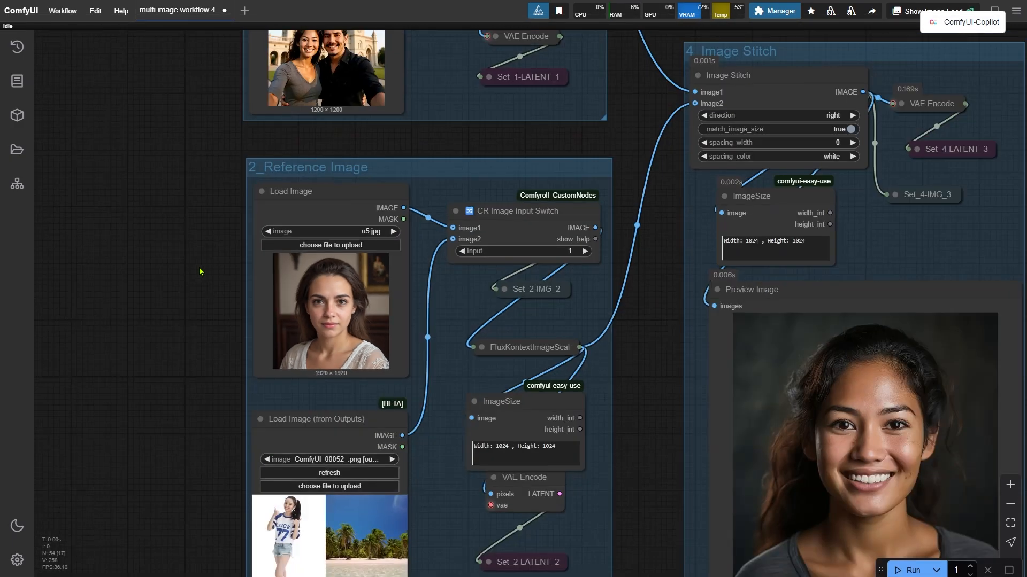
scroll(629, 308, "down", 4)
left_click_drag(637, 310, 160, 390)
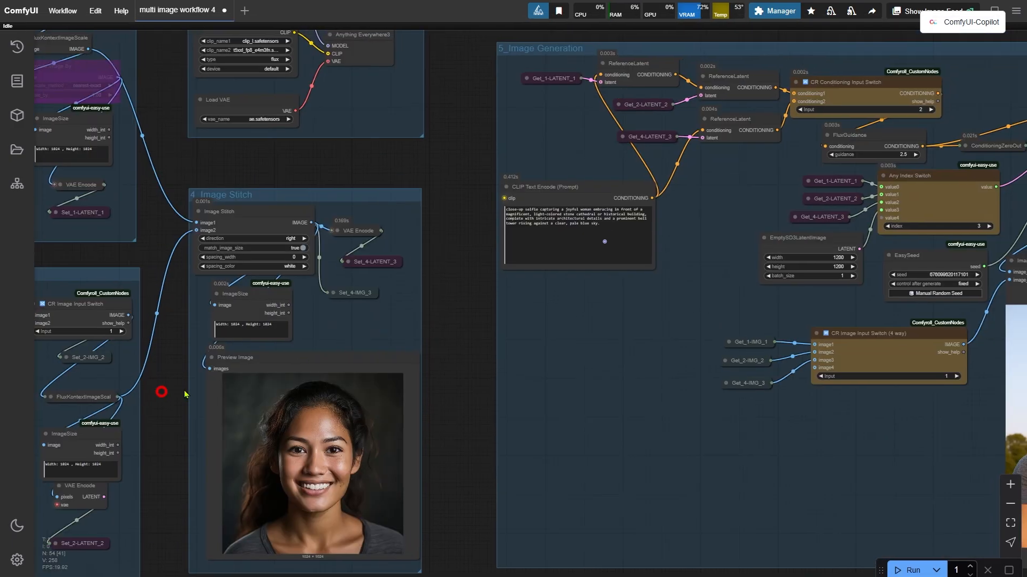
scroll(705, 201, "up", 4)
scroll(653, 243, "up", 5)
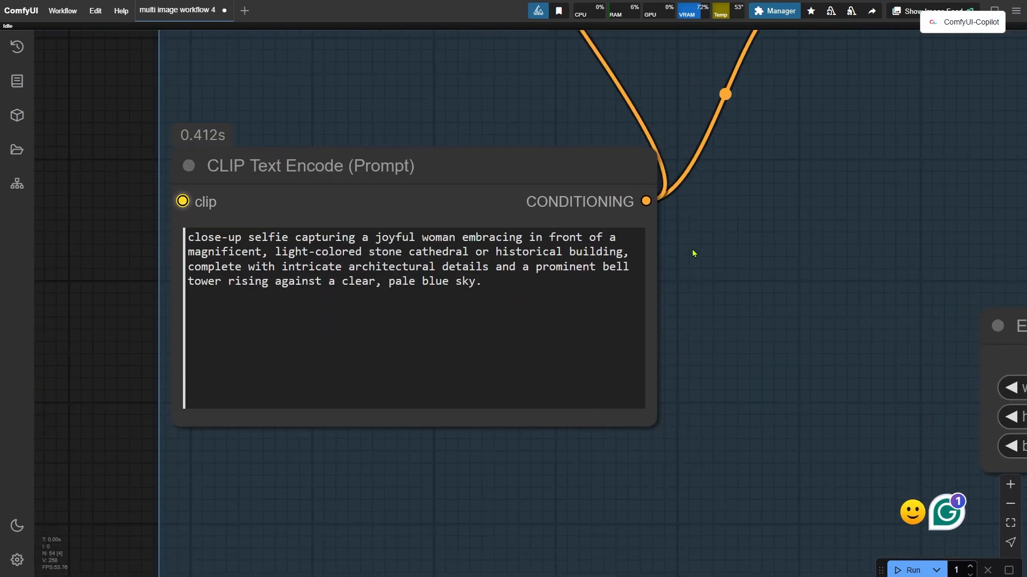
left_click(809, 276)
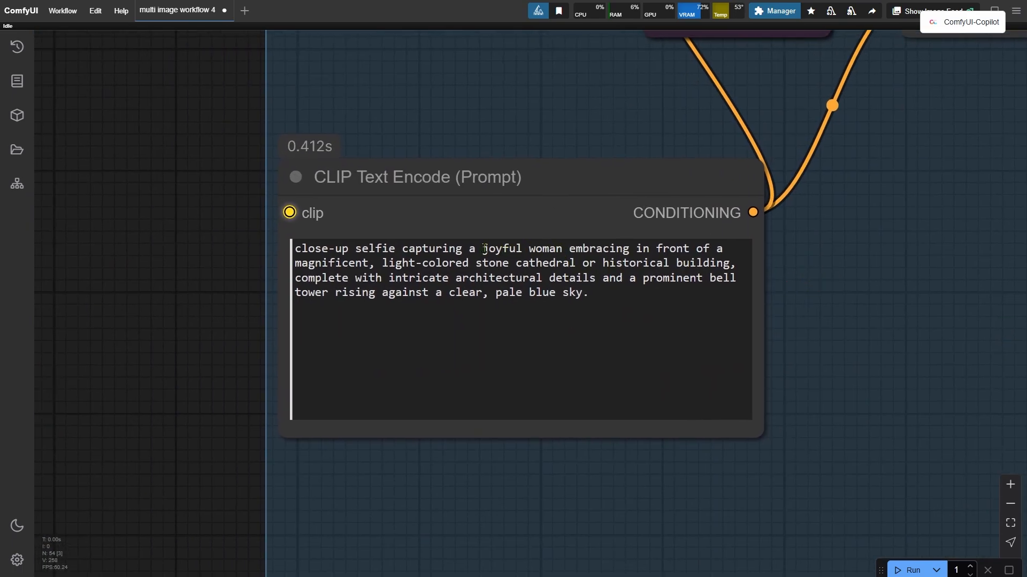
left_click_drag(484, 249, 562, 249)
type("man")
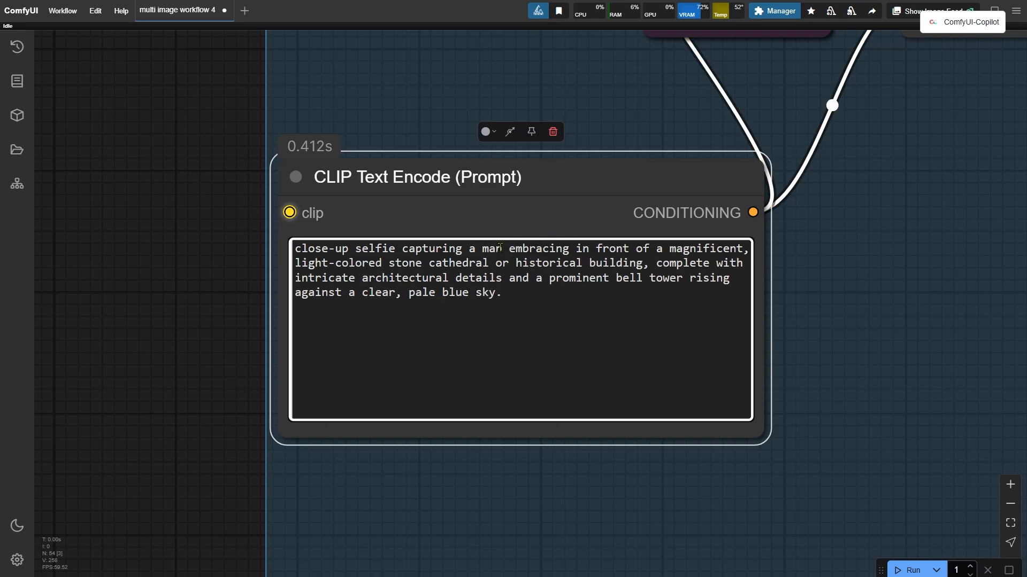
type(" with two  ")
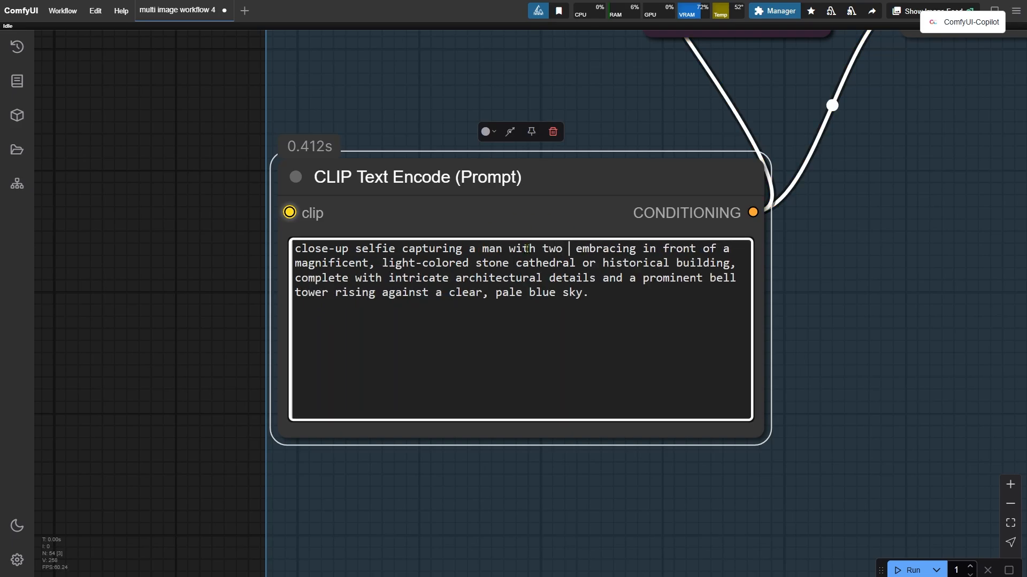
type("women")
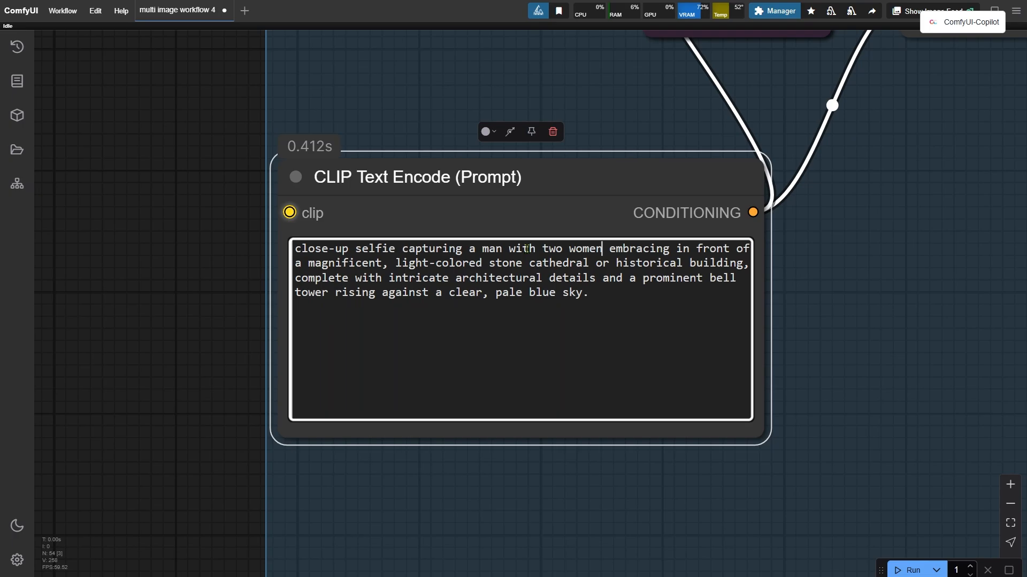
Set the EmptySD3LatentImage width to 1504 and height to 1008.
scroll(162, 259, "down", 5)
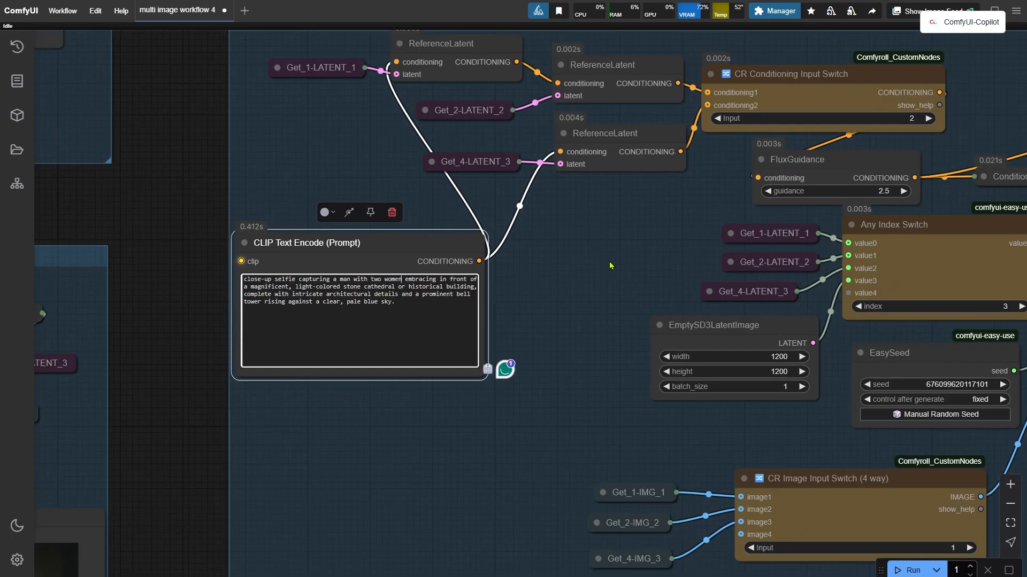
scroll(615, 268, "up", 2)
left_click_drag(634, 276, 207, 246)
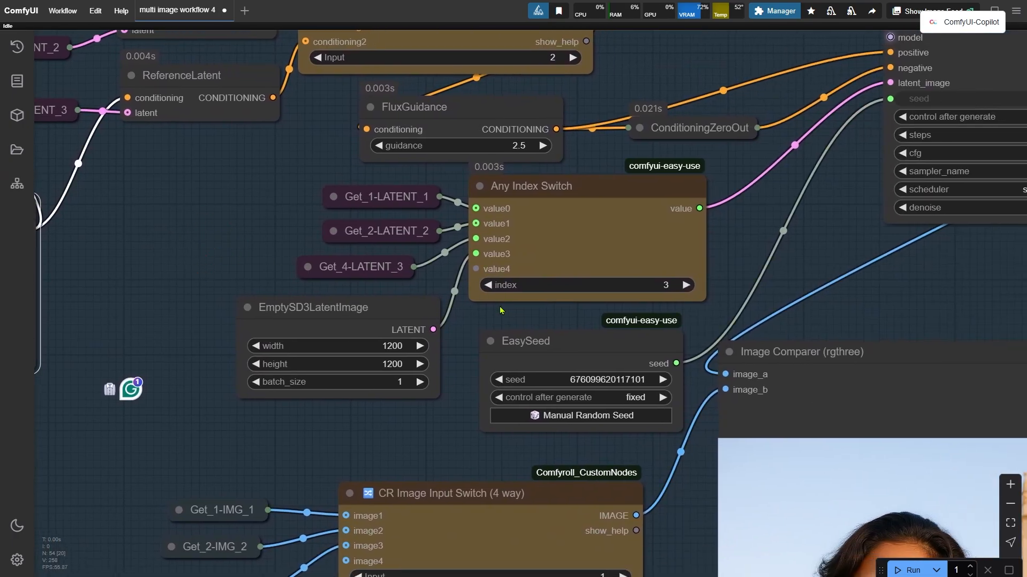
scroll(470, 327, "up", 2)
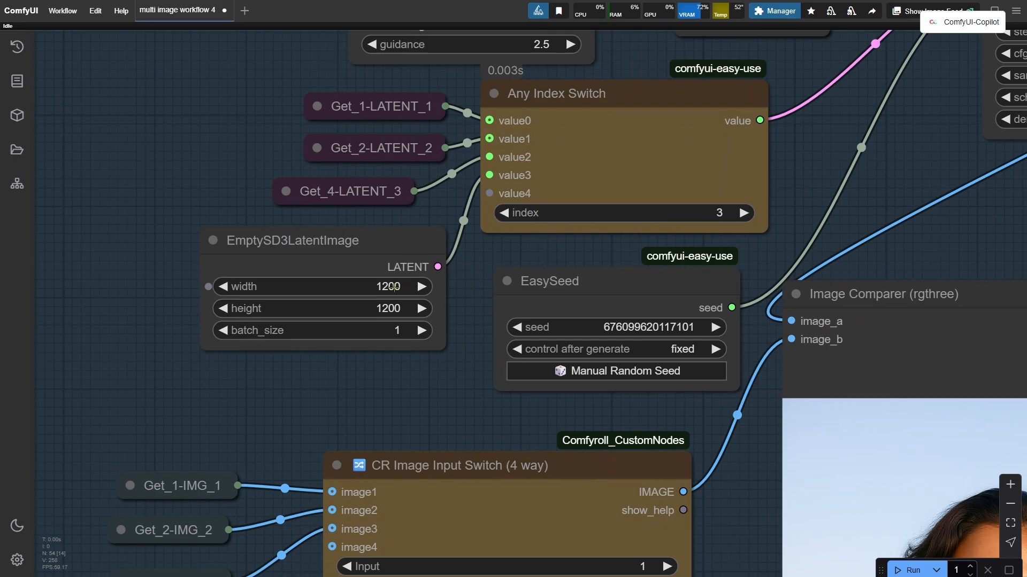
left_click(393, 287)
type("1504")
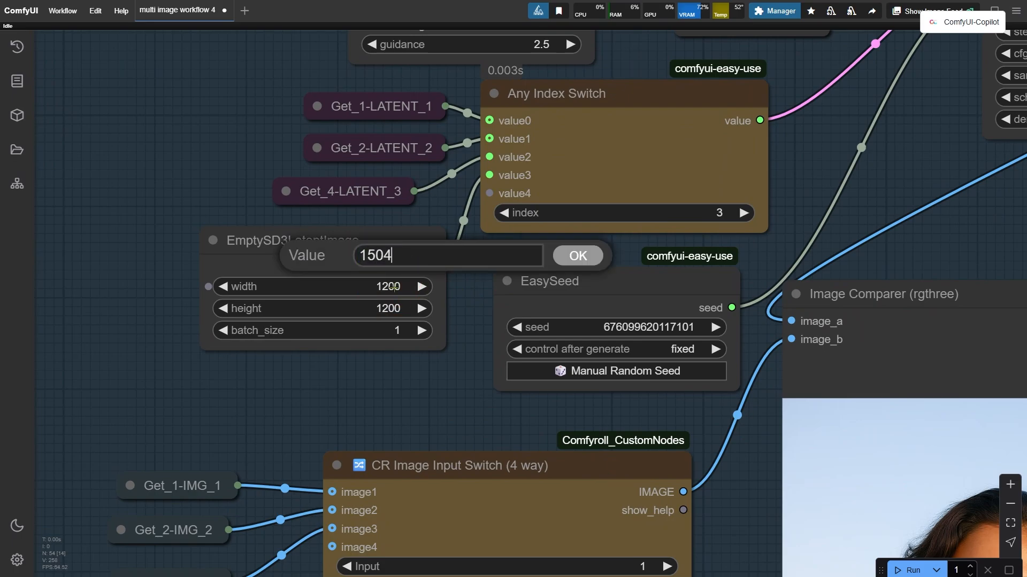
key("Return")
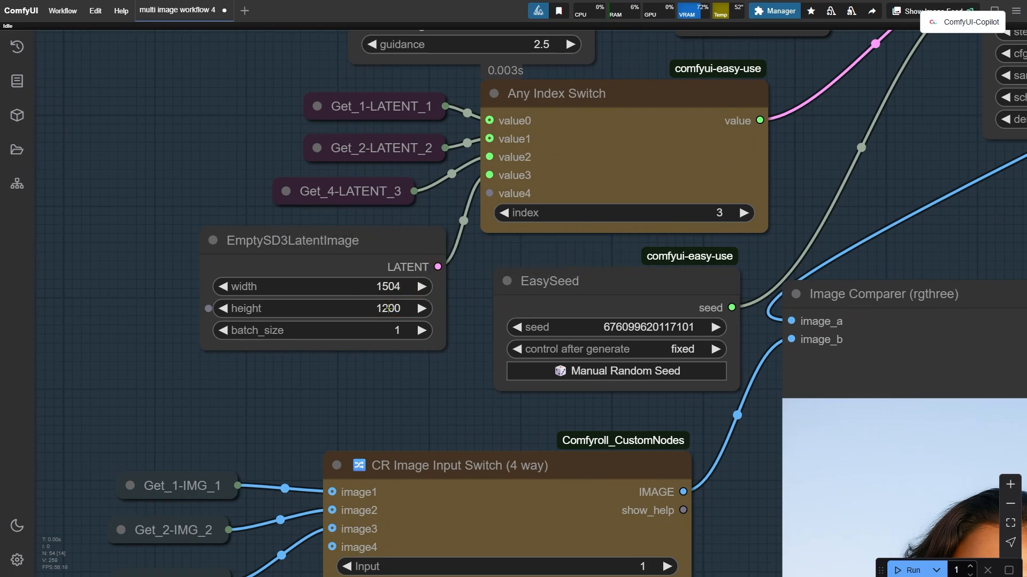
left_click(389, 308)
type("1008")
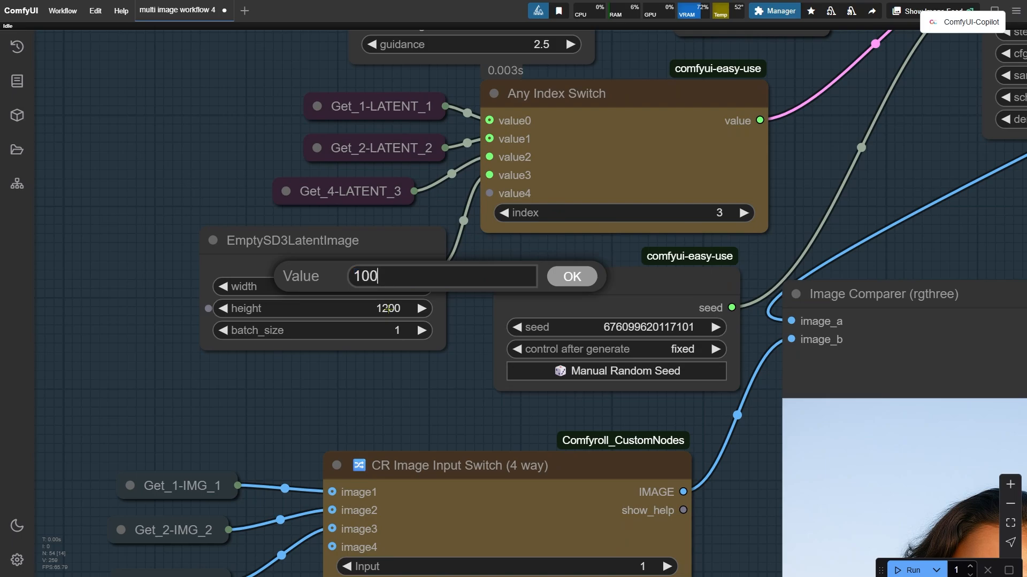
key("Return")
Run the workflow and view the generated selfie in the Image Comparer.
scroll(345, 303, "down", 4)
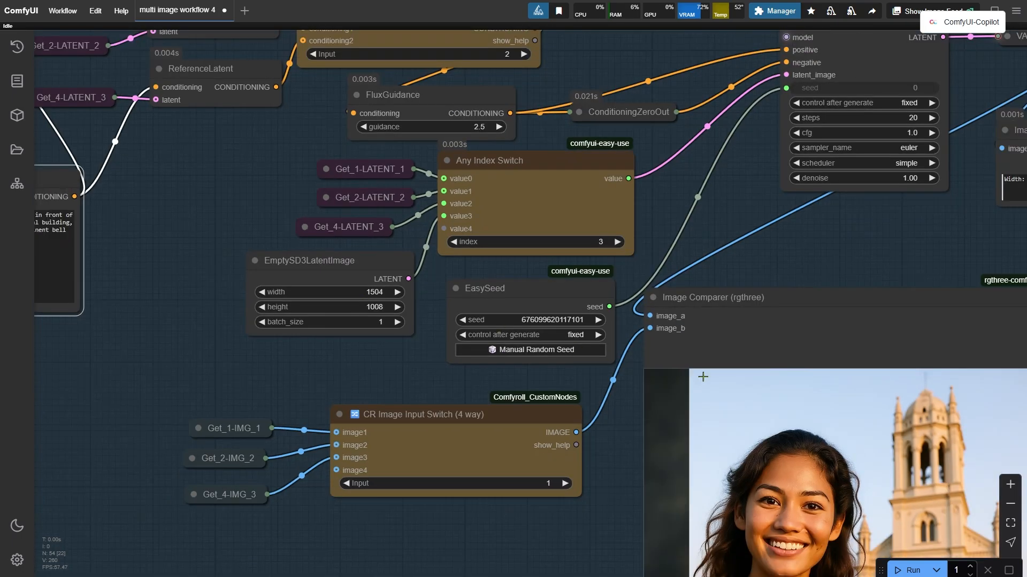
left_click(909, 570)
scroll(499, 155, "down", 3)
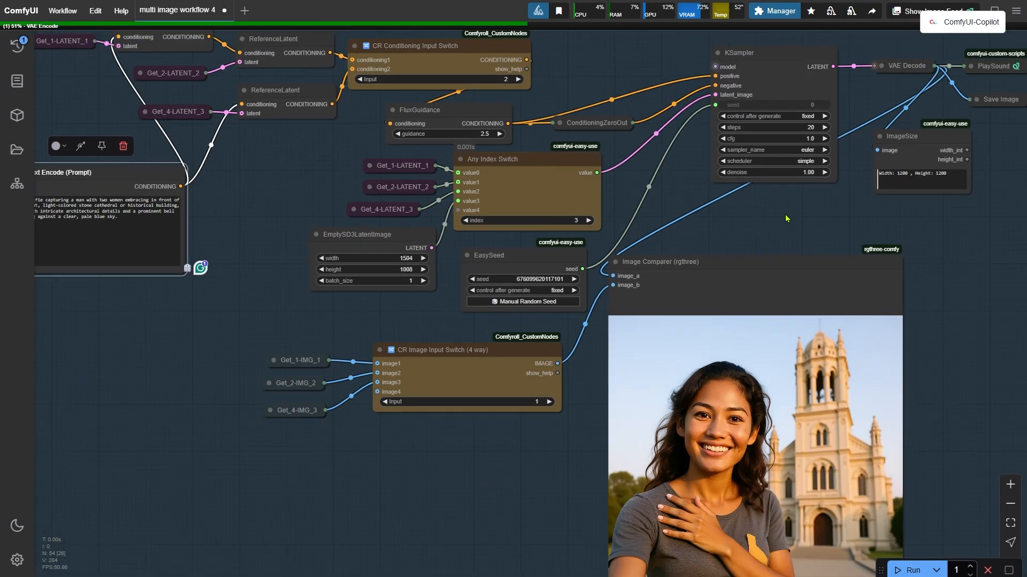
left_click_drag(786, 220, 500, 283)
scroll(556, 270, "up", 2)
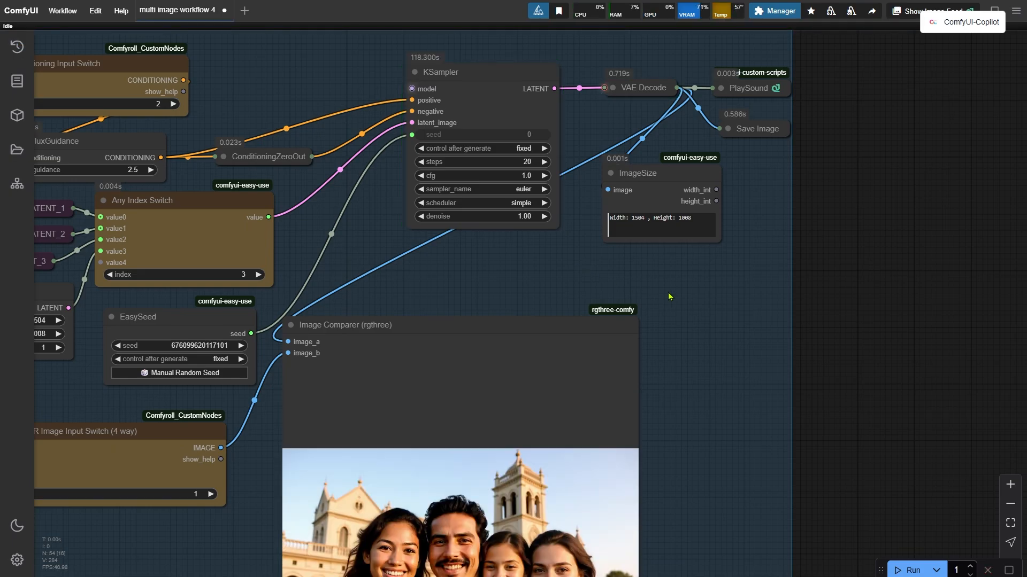
left_click_drag(834, 513, 953, 307)
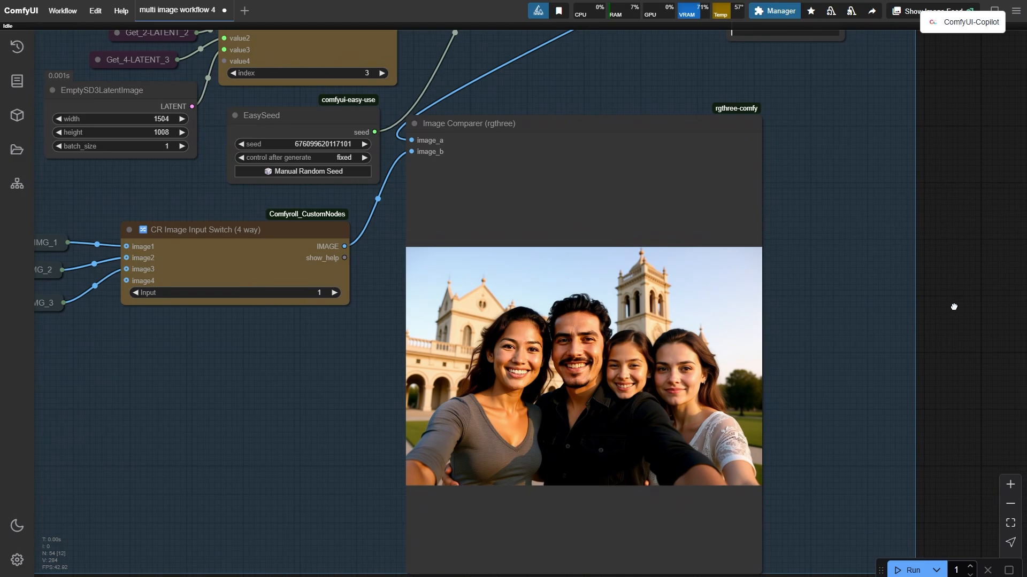
Generate again with a manual random seed and enlarge the Image Comparer result to inspect it.
left_click(311, 172)
left_click_drag(678, 62, 630, 368)
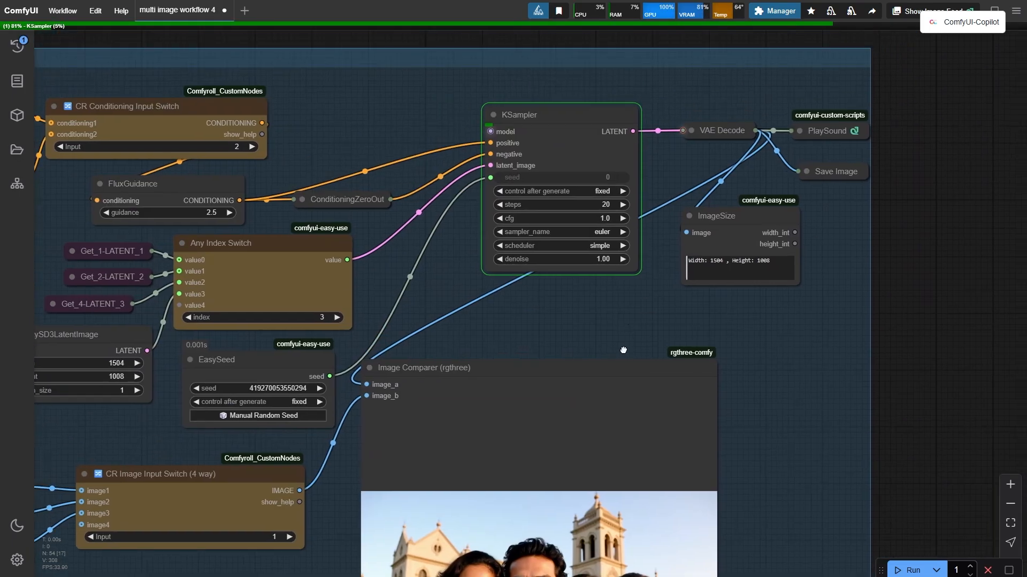
scroll(618, 386, "up", 2)
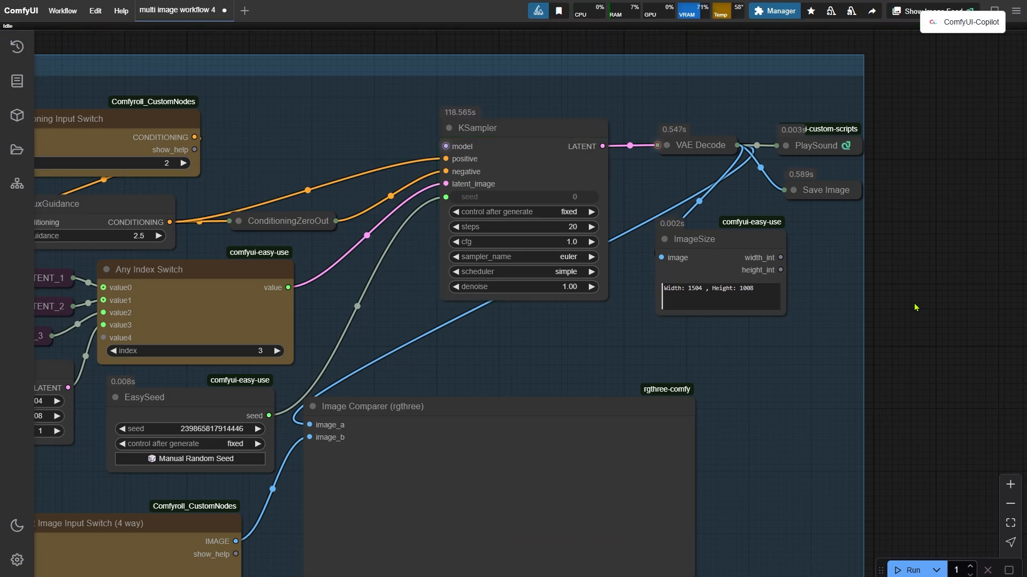
left_click_drag(896, 452, 929, 130)
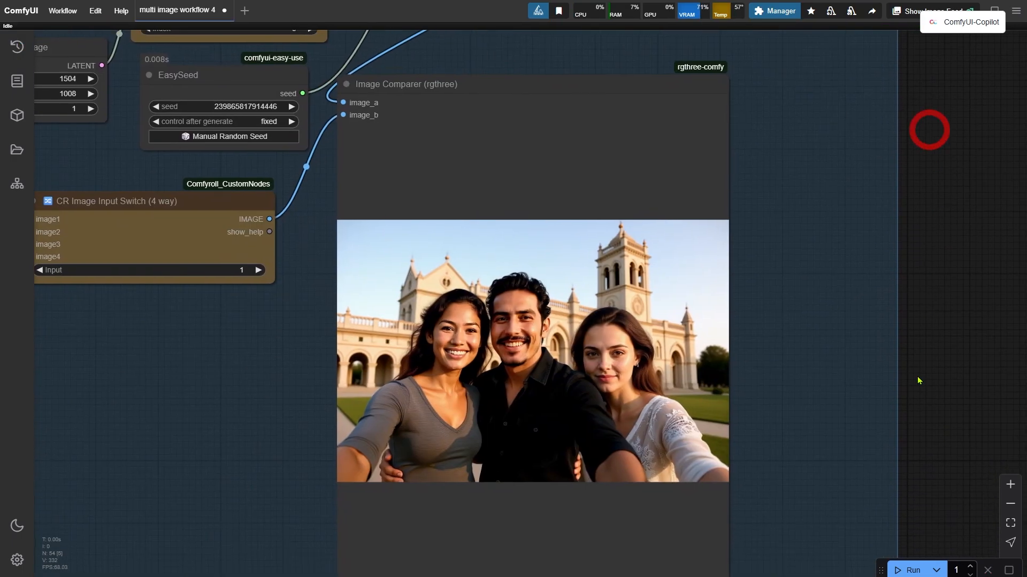
left_click_drag(908, 476, 944, 418)
scroll(837, 431, "up", 5)
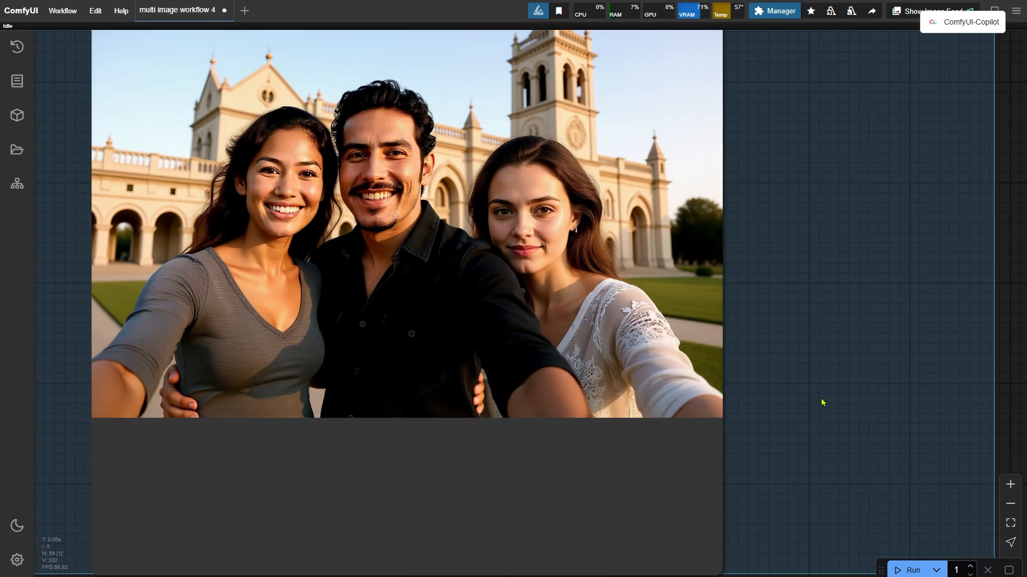
left_click_drag(821, 402, 974, 488)
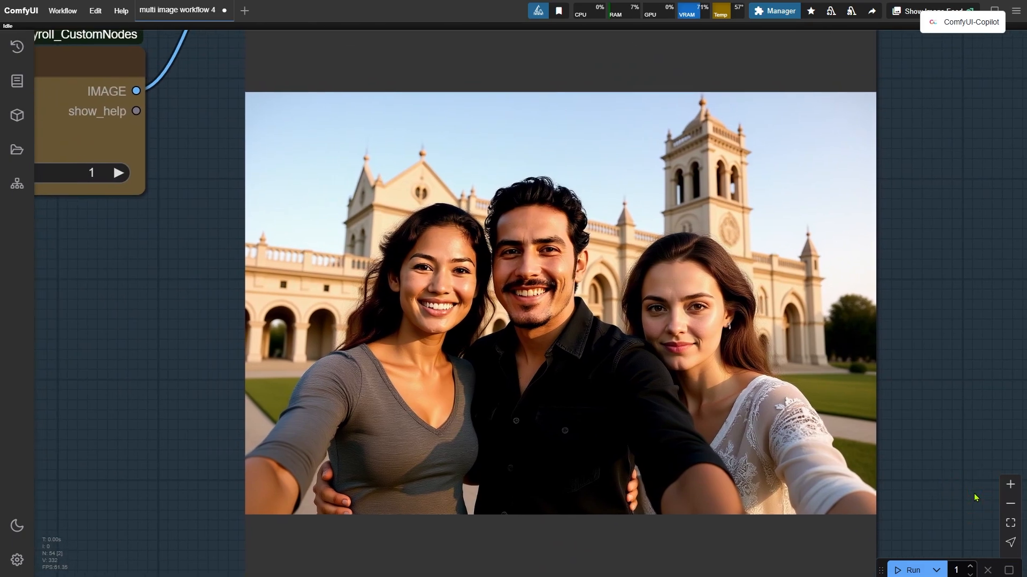